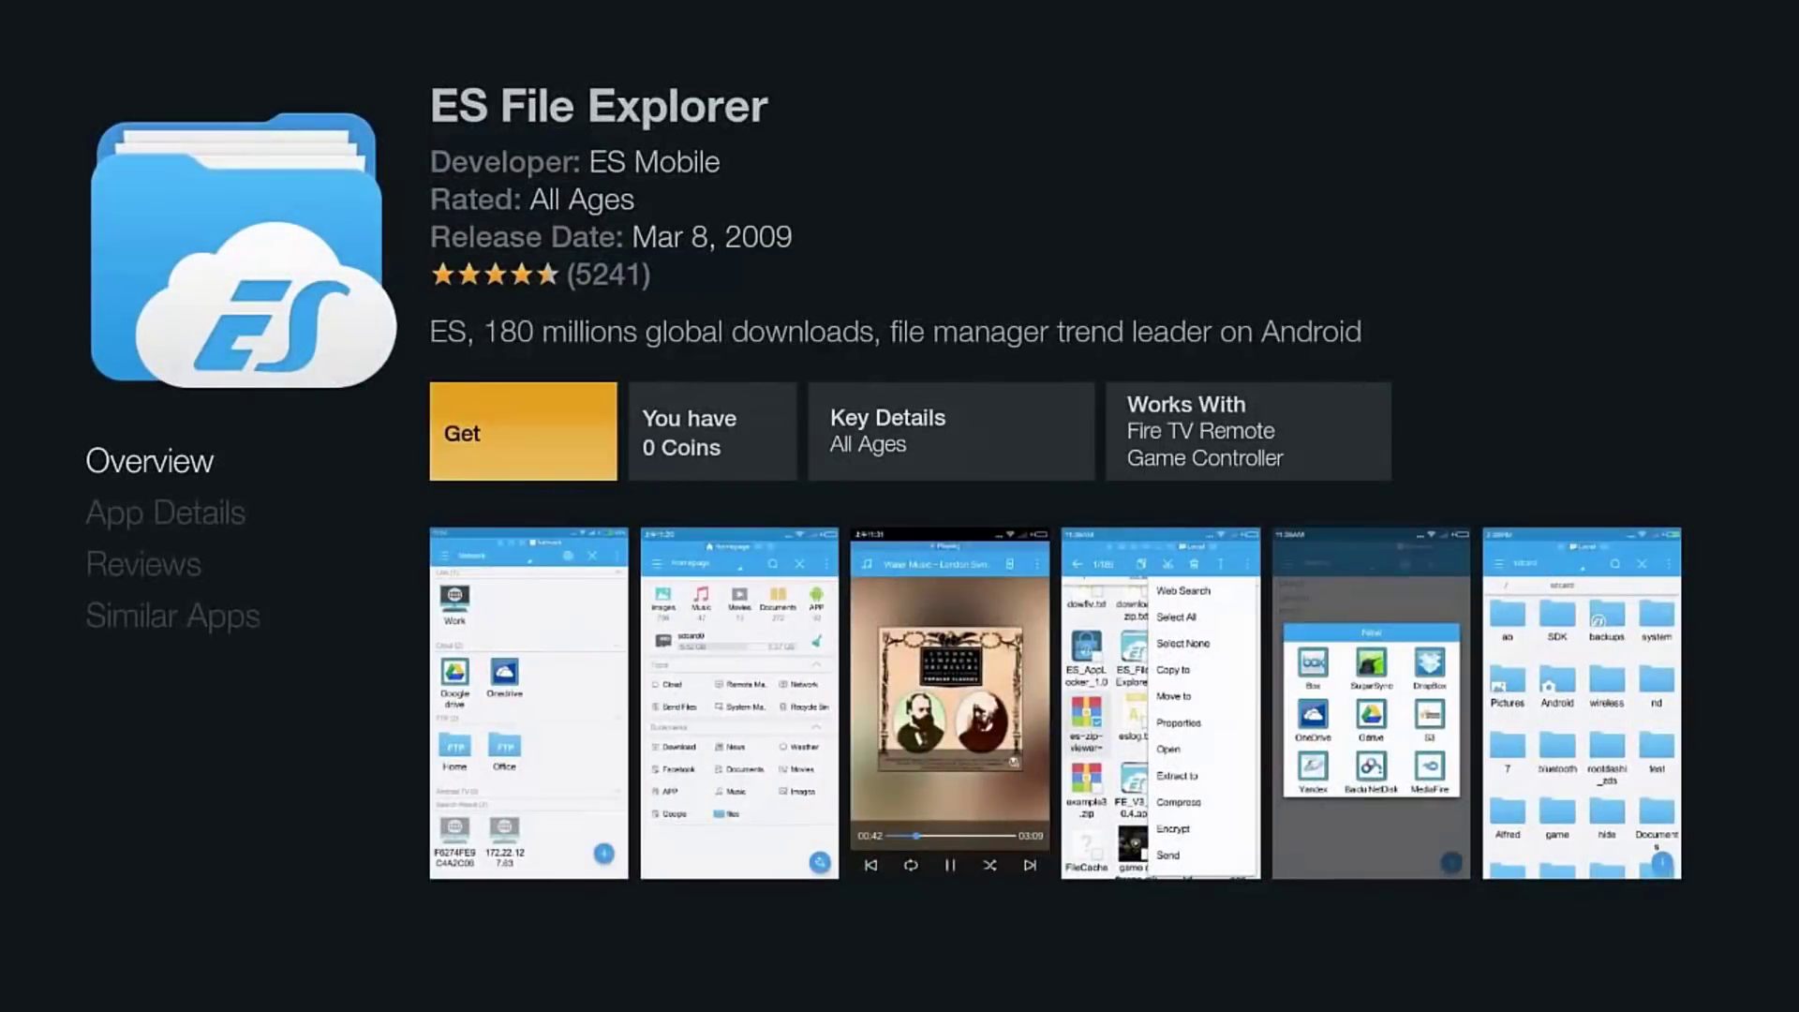
Request ES File Explorer in Amazon Appstore and dismiss the 'You Already Own This' notice
{"action": "key", "text": "Return"}
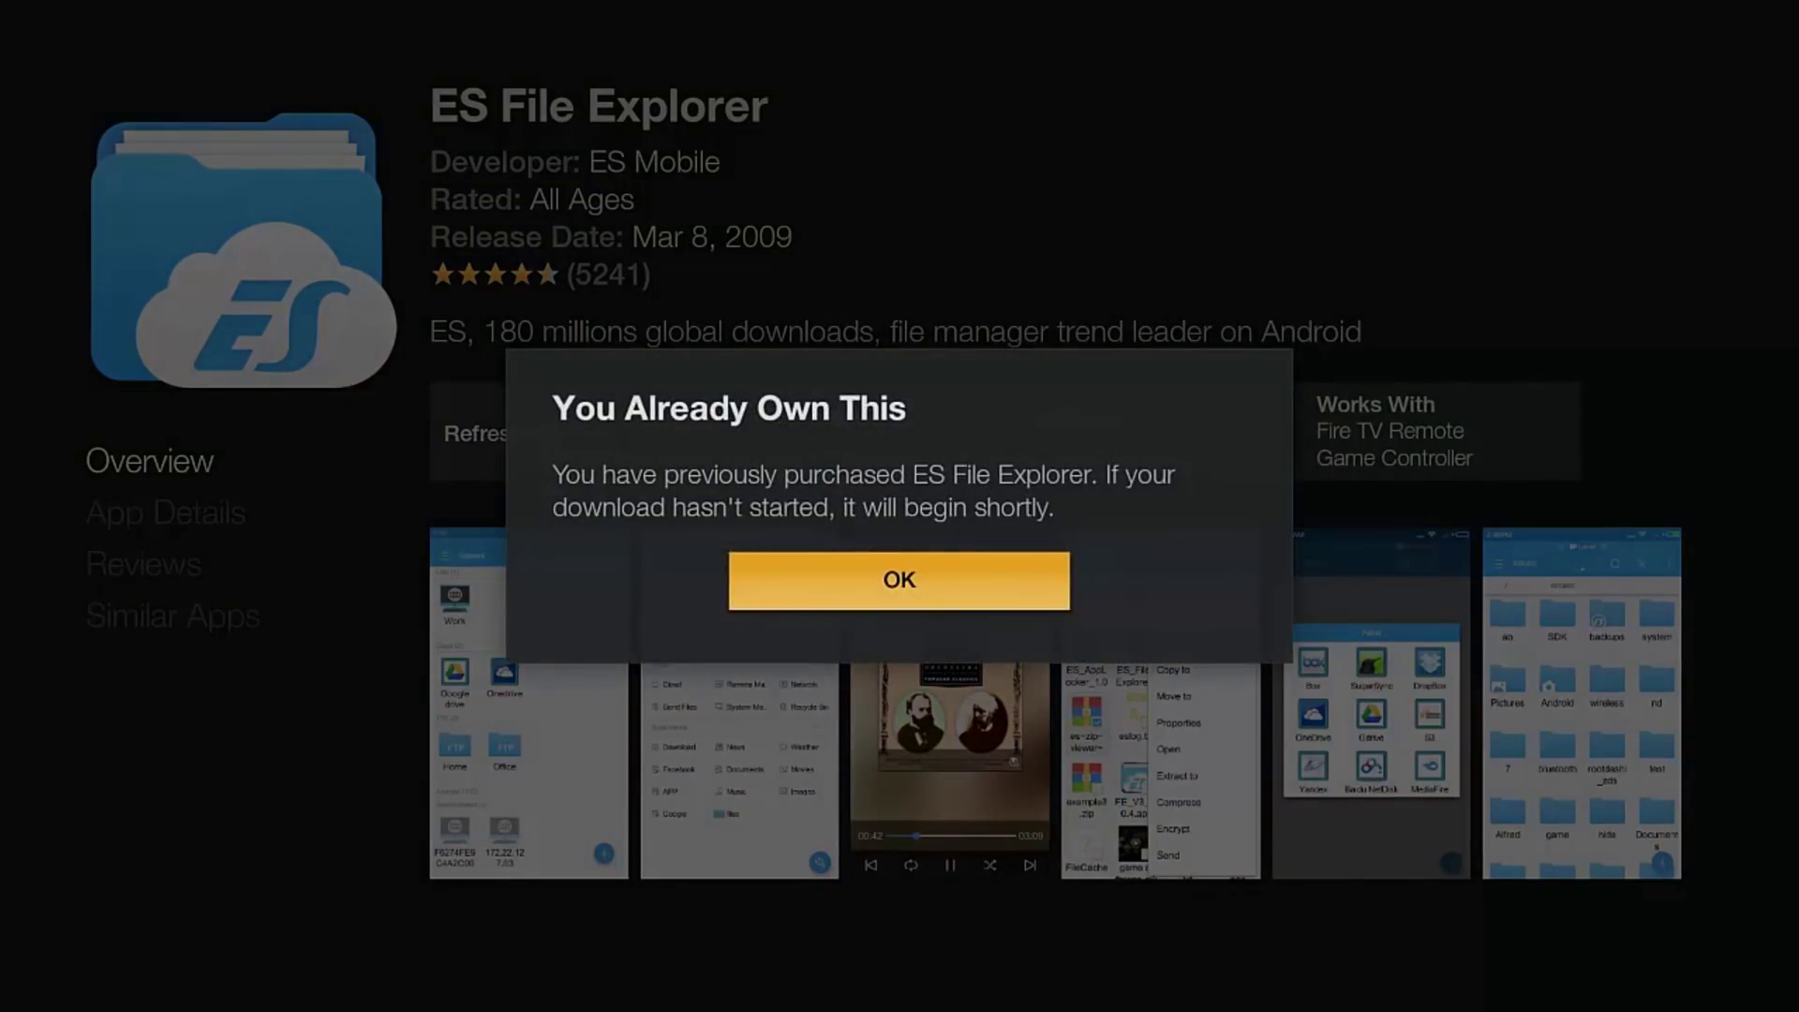
{"action": "key", "text": "Return"}
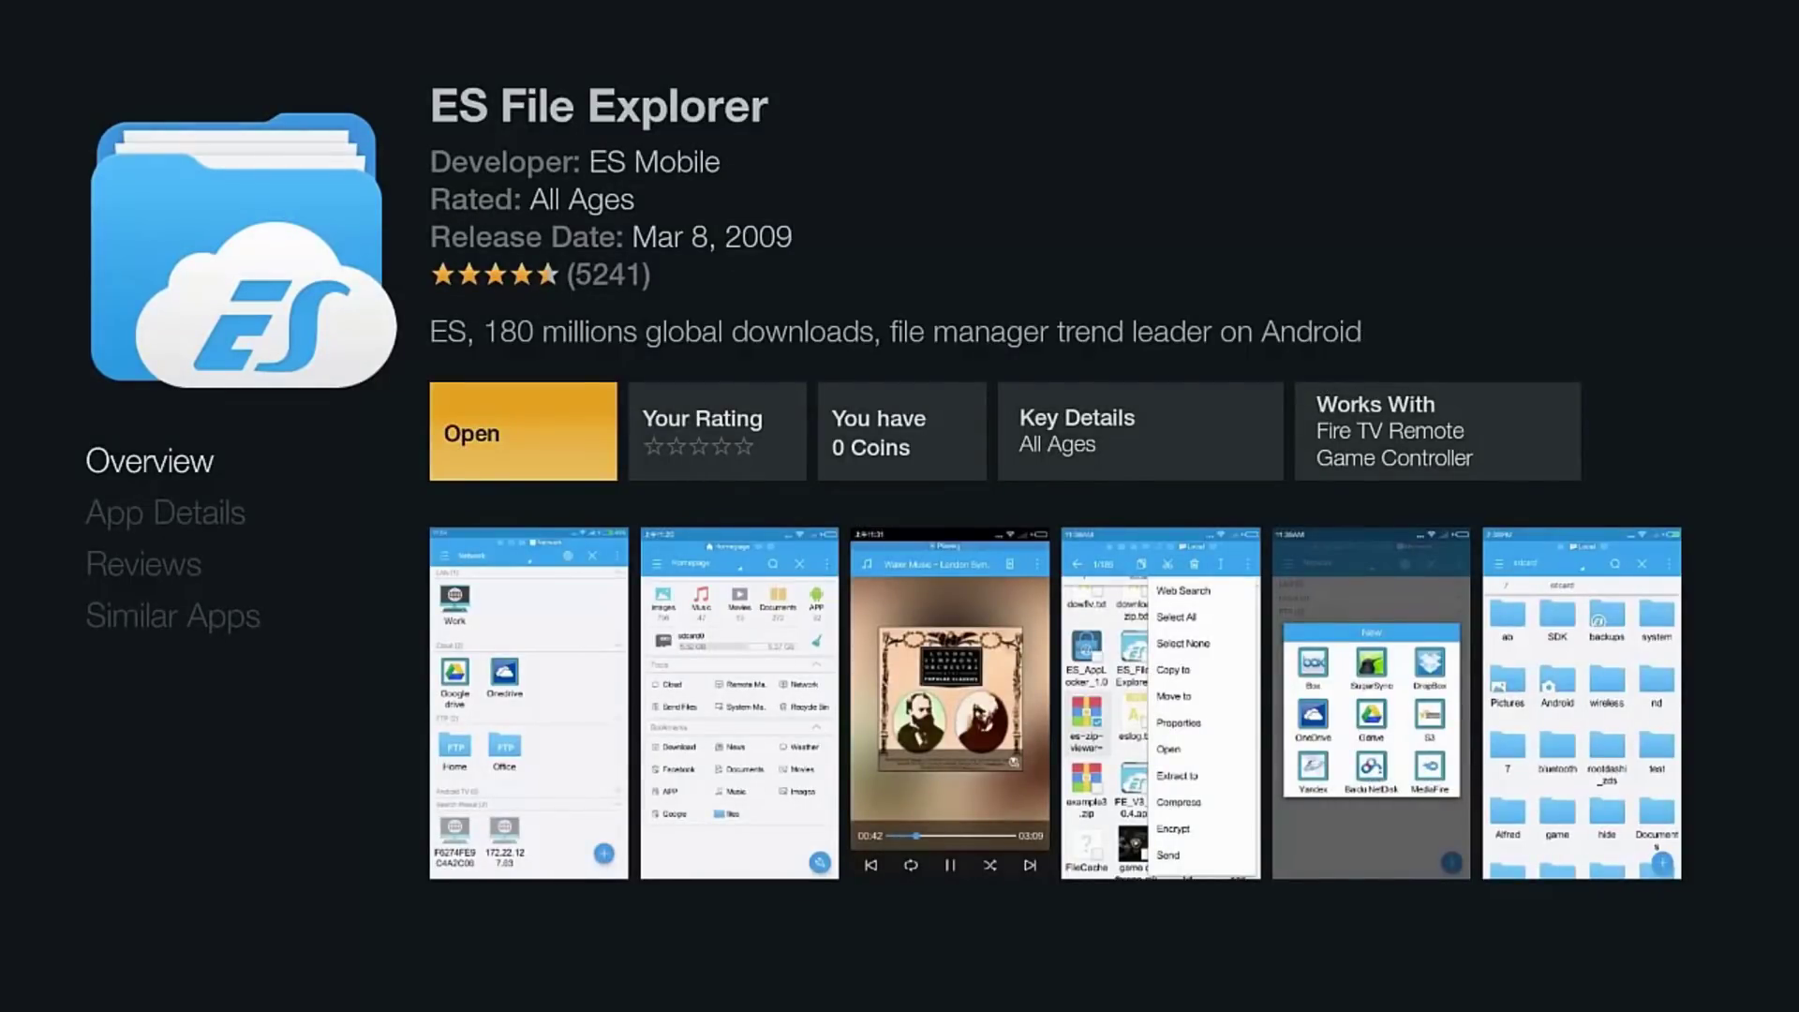
Launch ES File Explorer and start adding a new favourite from the Favorite list
{"action": "key", "text": "Return"}
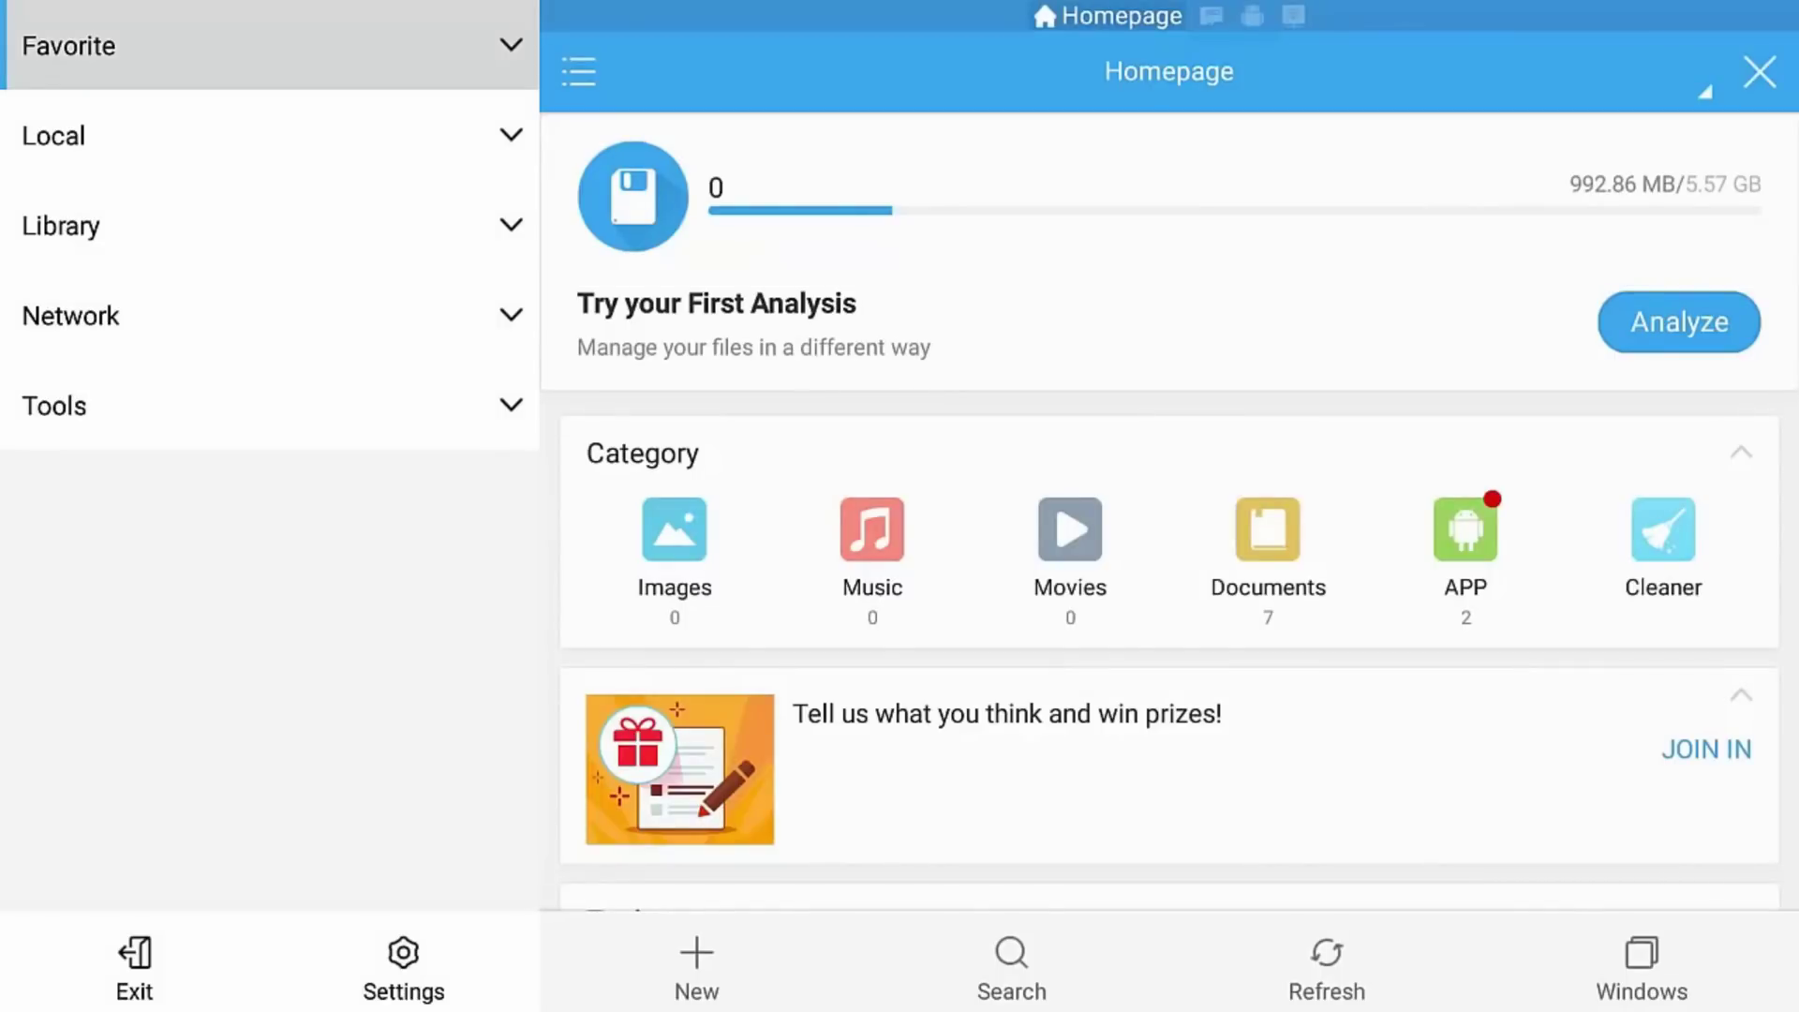
{"action": "key", "text": "Return"}
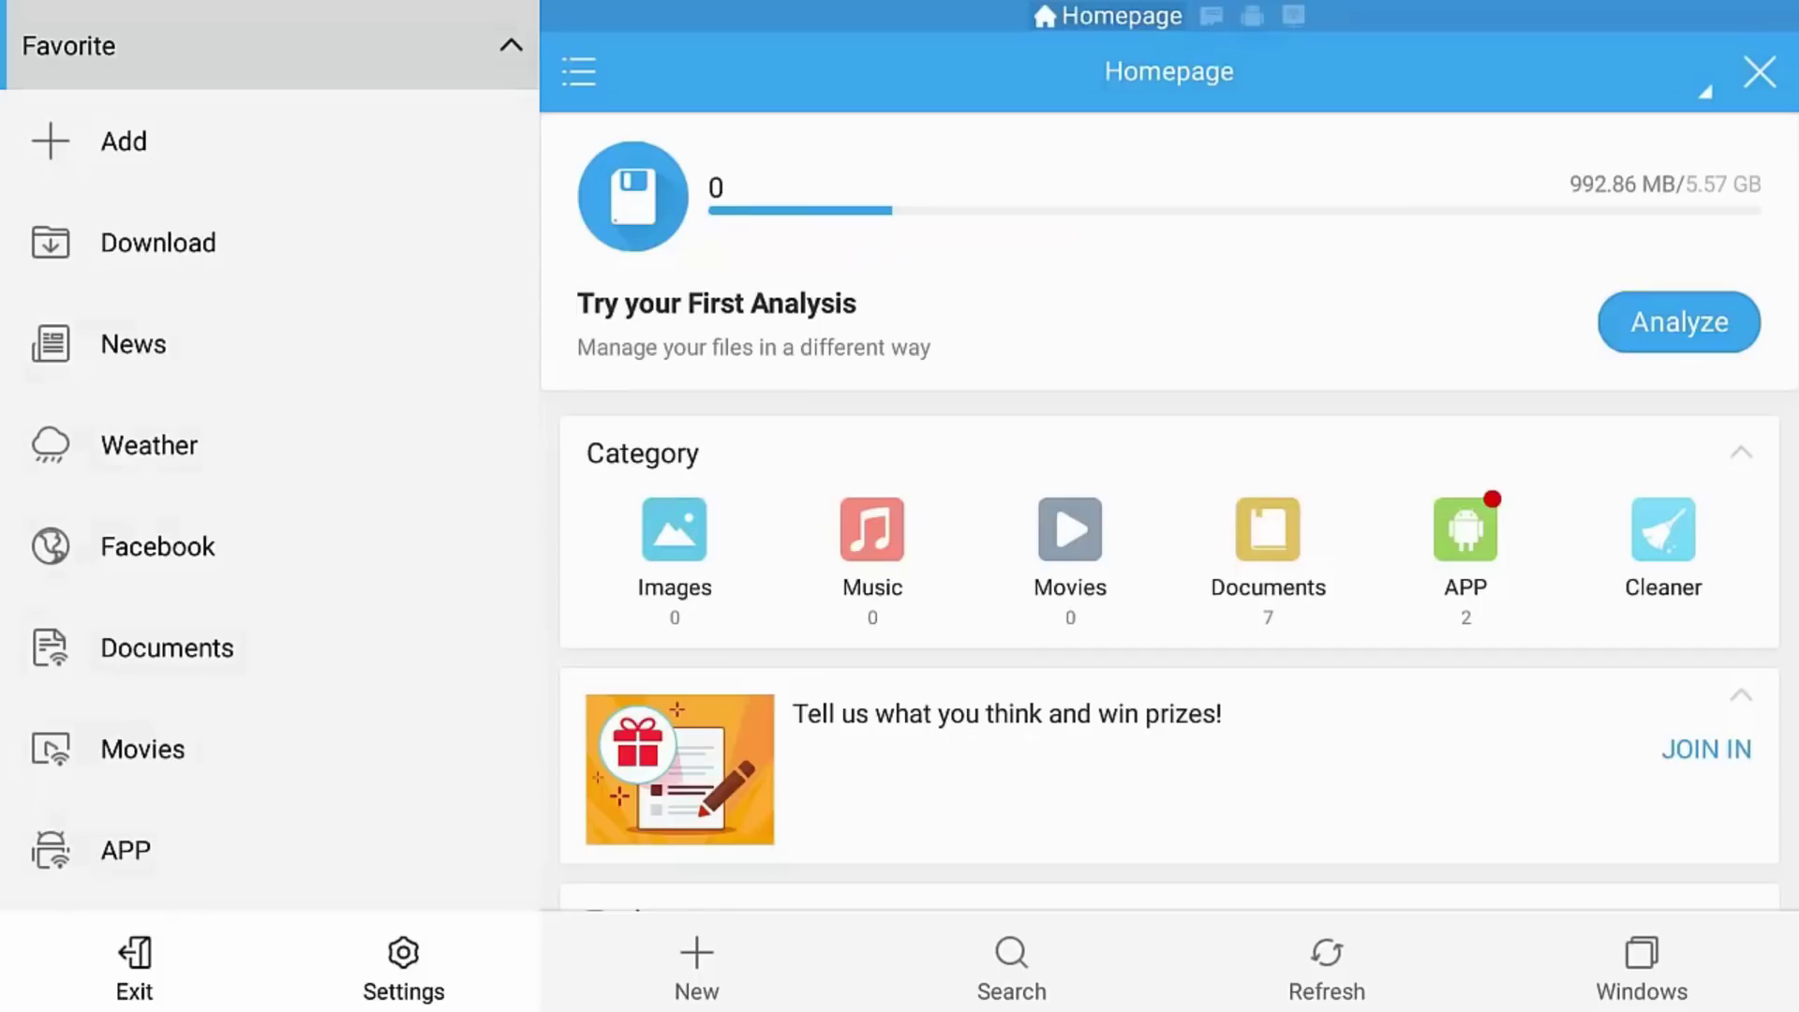
{"action": "key", "text": "Down"}
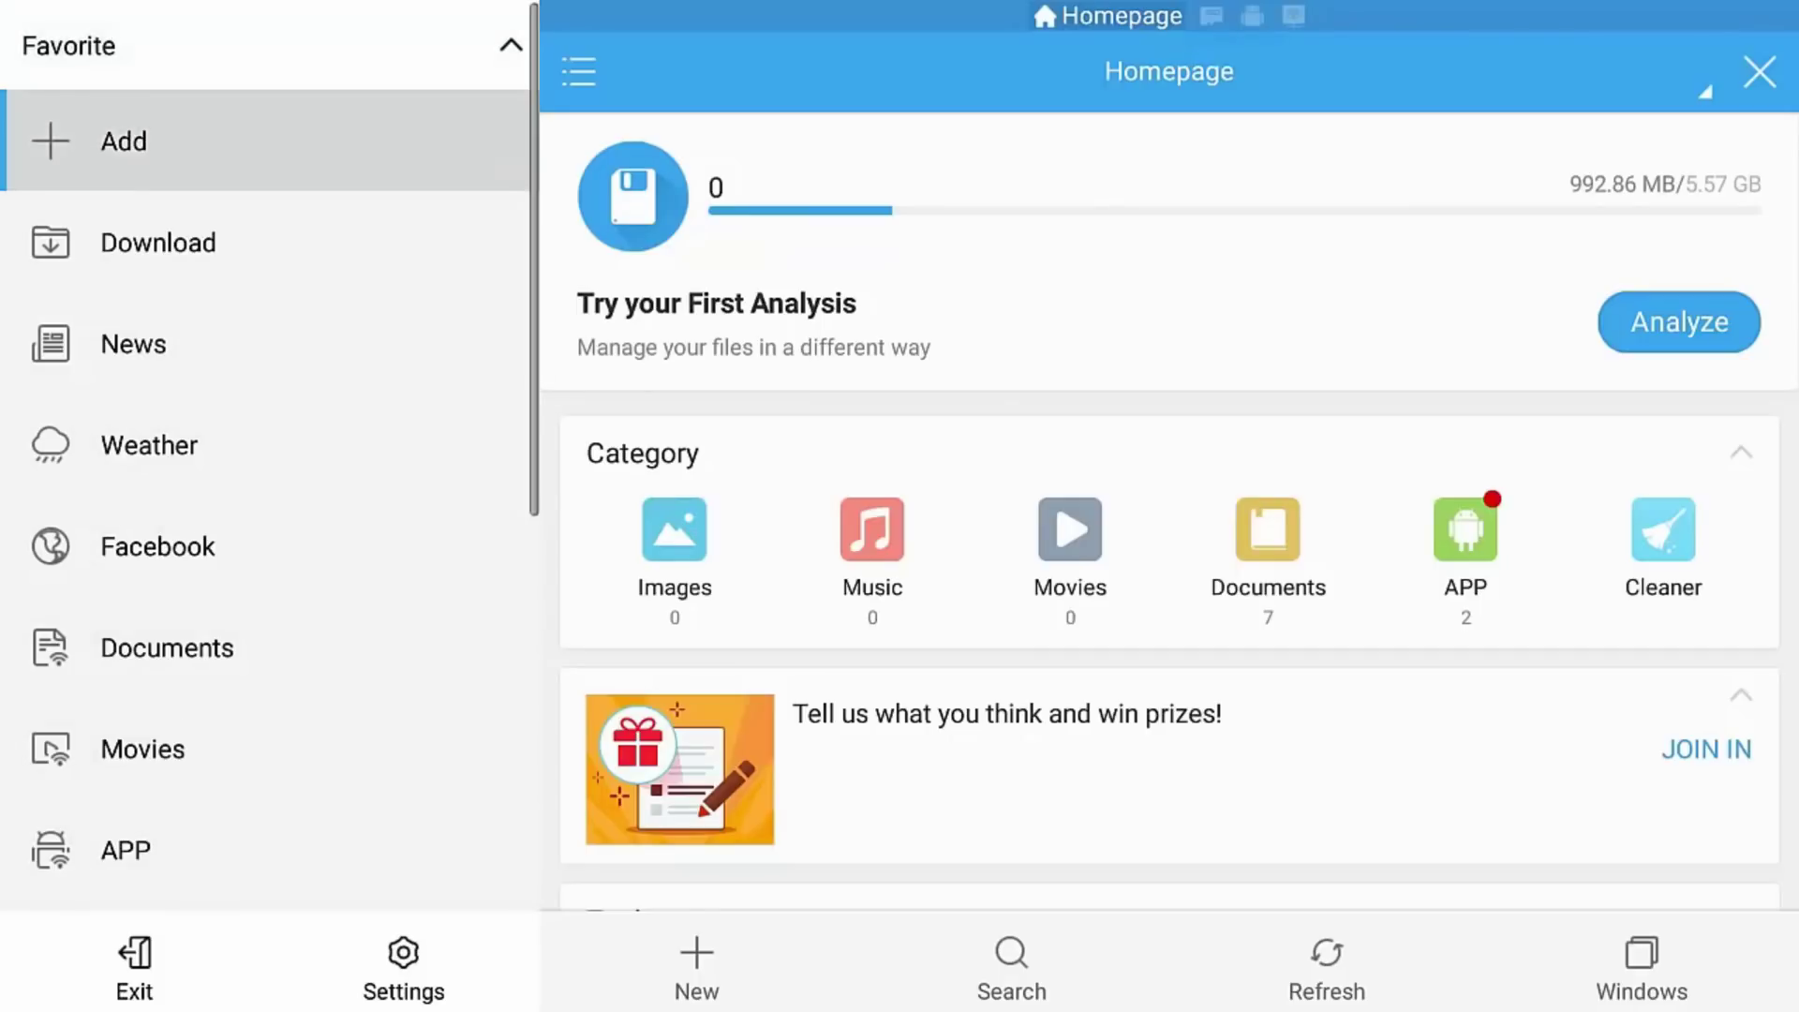
{"action": "key", "text": "Return"}
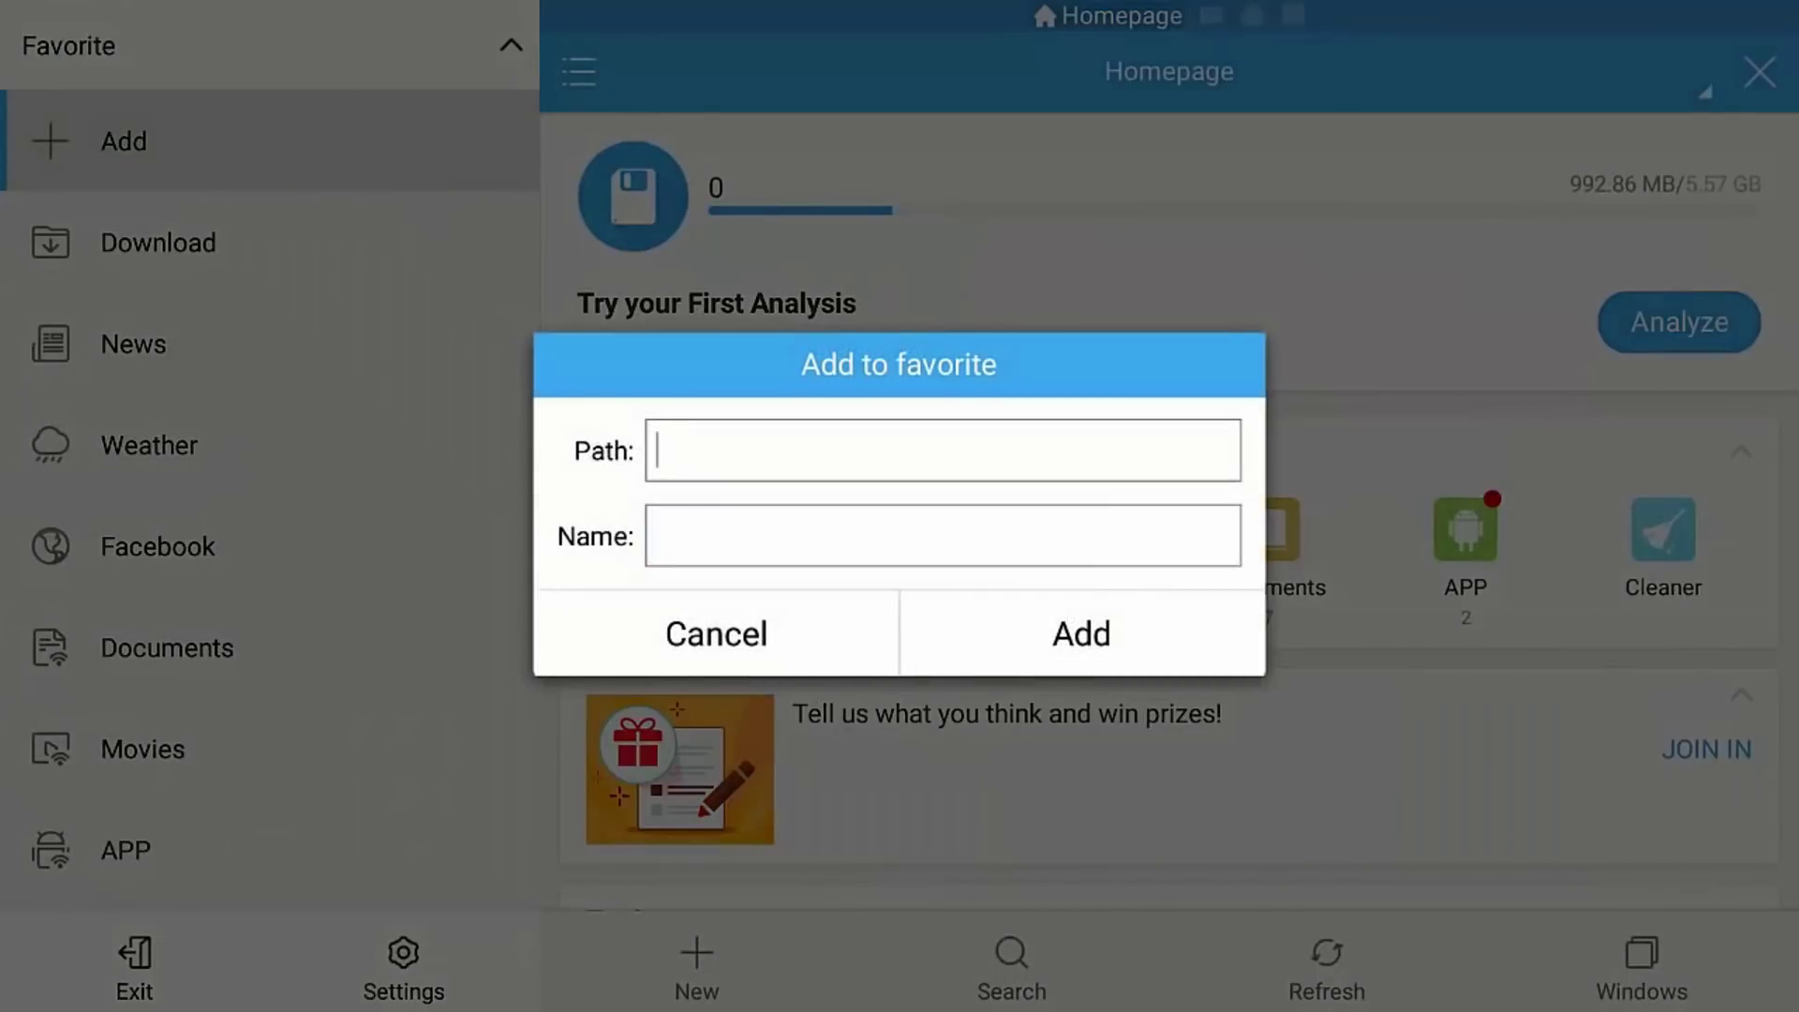
Enter the favourite path http:\kodi.tv\download with the on-screen keyboard
{"action": "key", "text": "Return"}
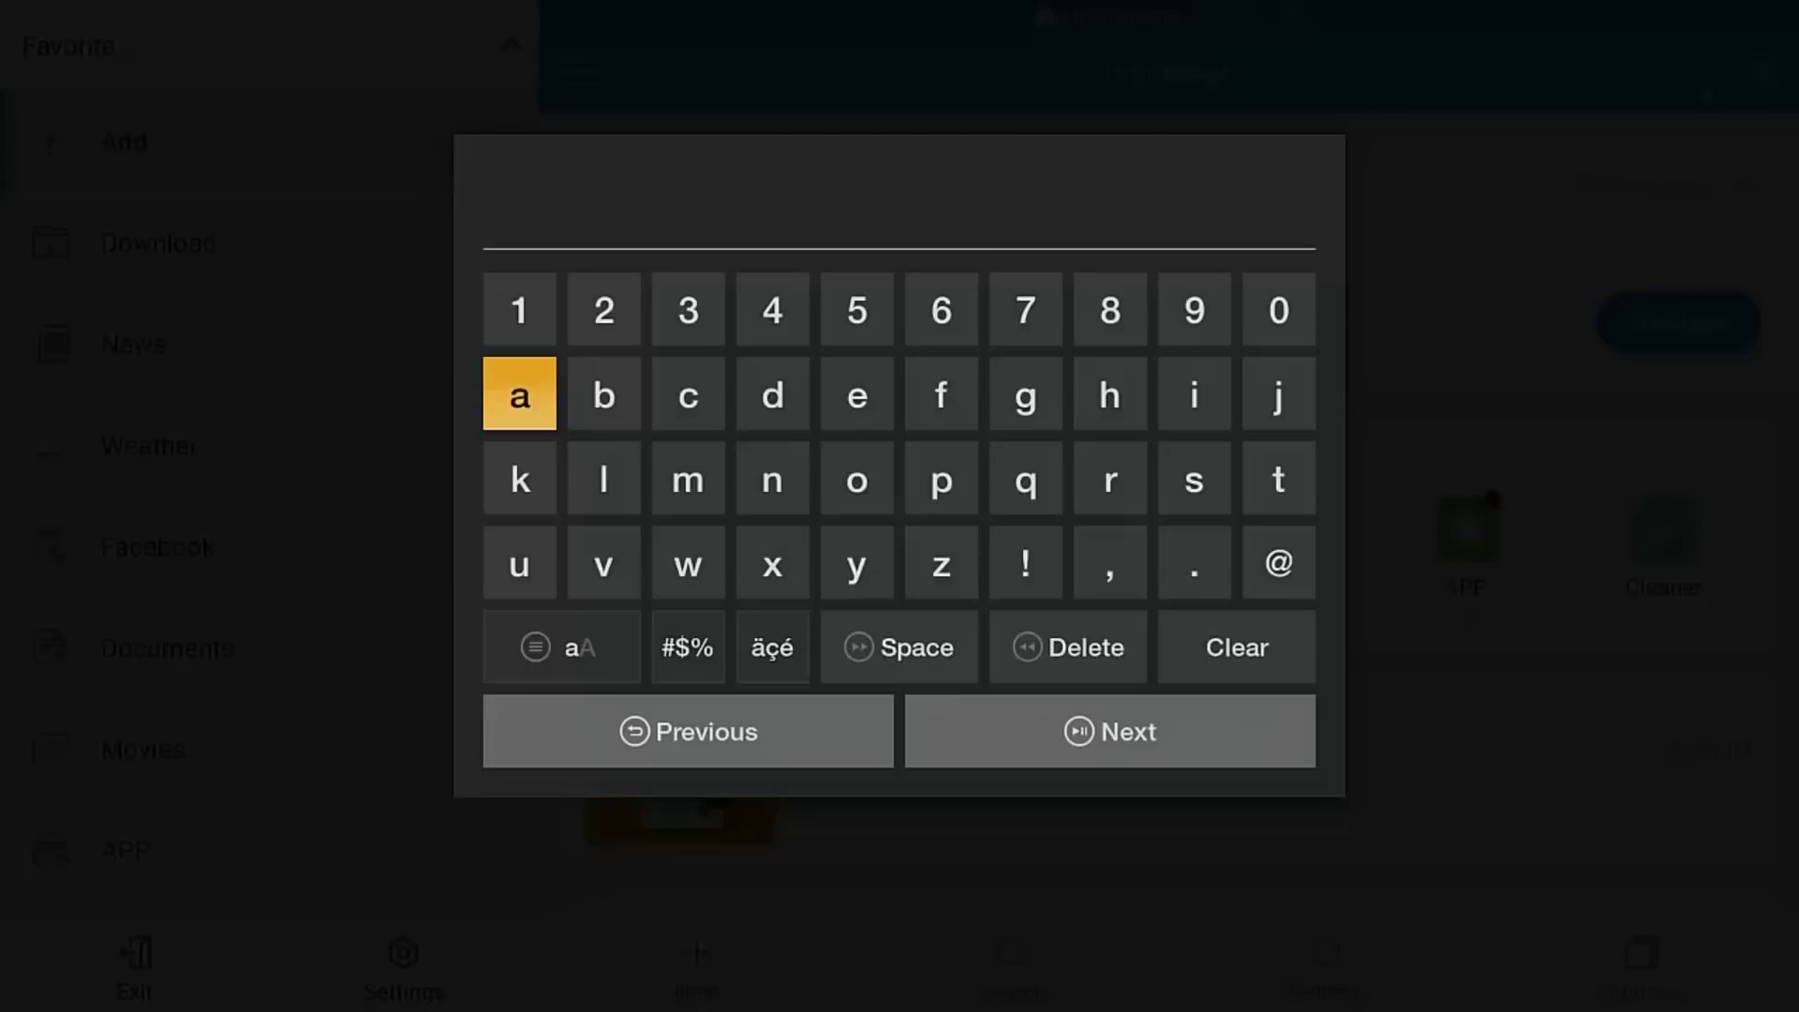
{"action": "key", "text": "Right"}
{"action": "key", "text": "Right"}
{"action": "key", "text": "Right"}
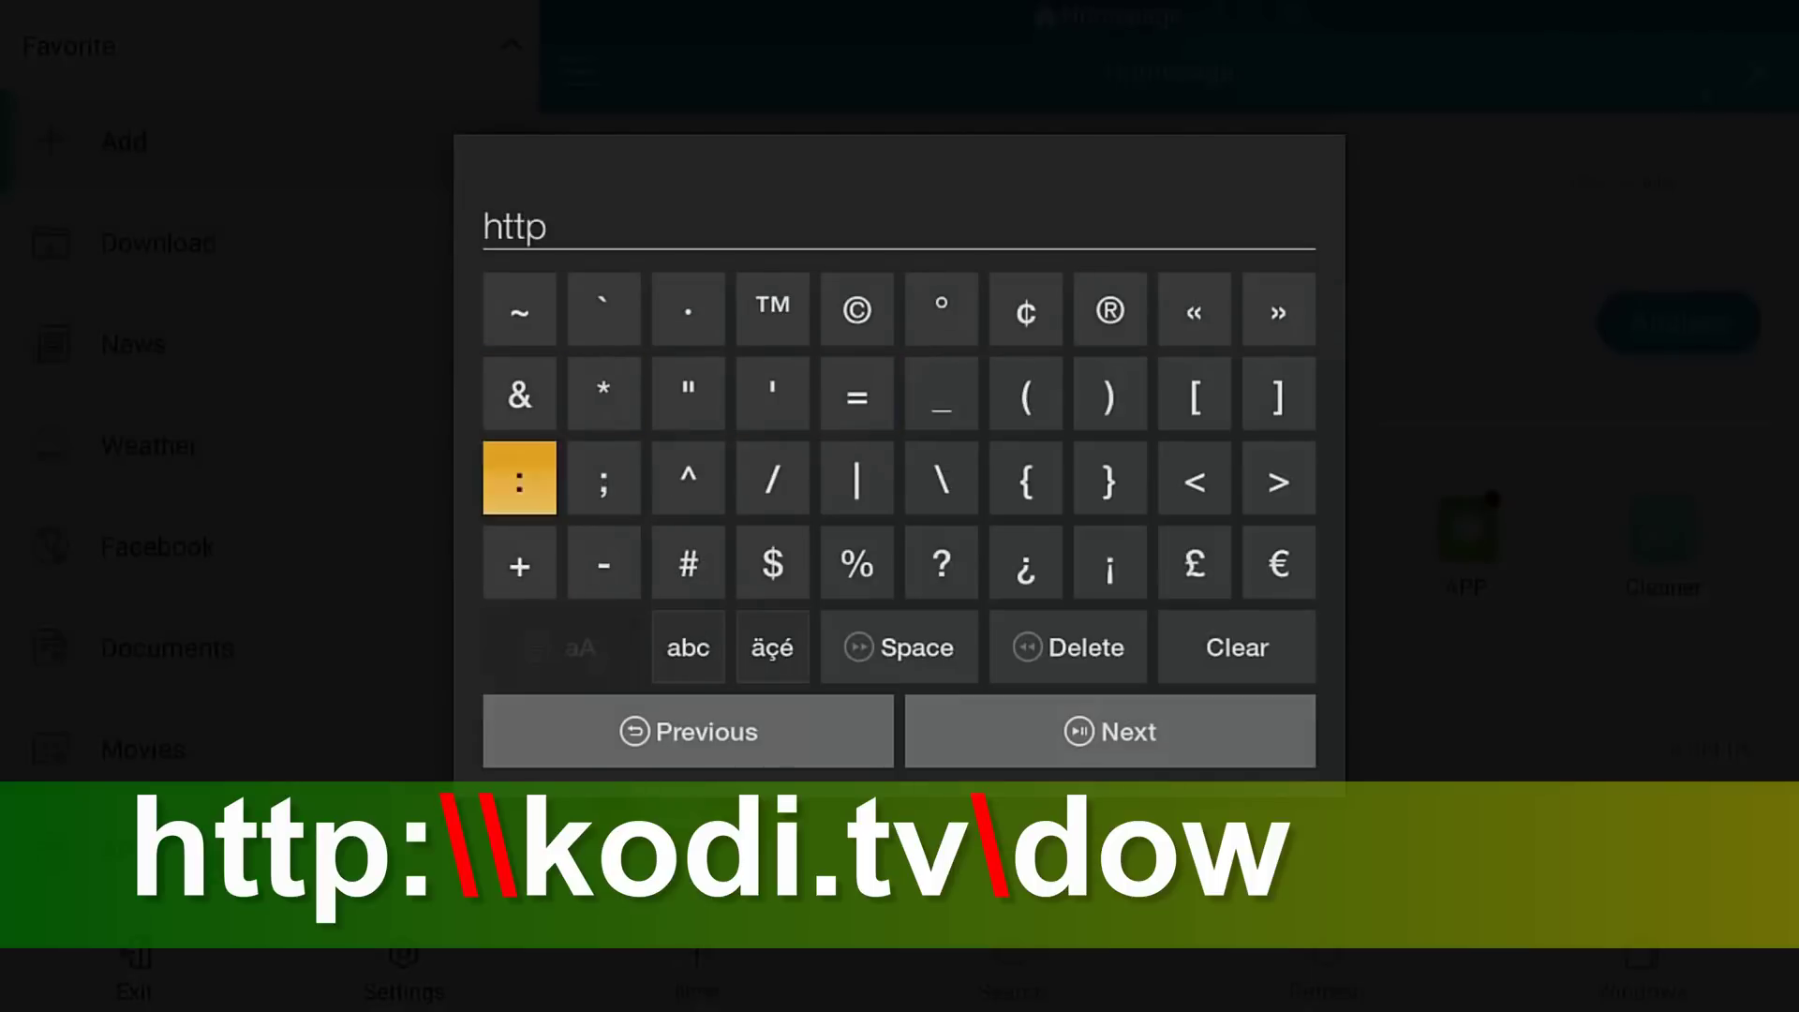
{"action": "key", "text": "Down"}
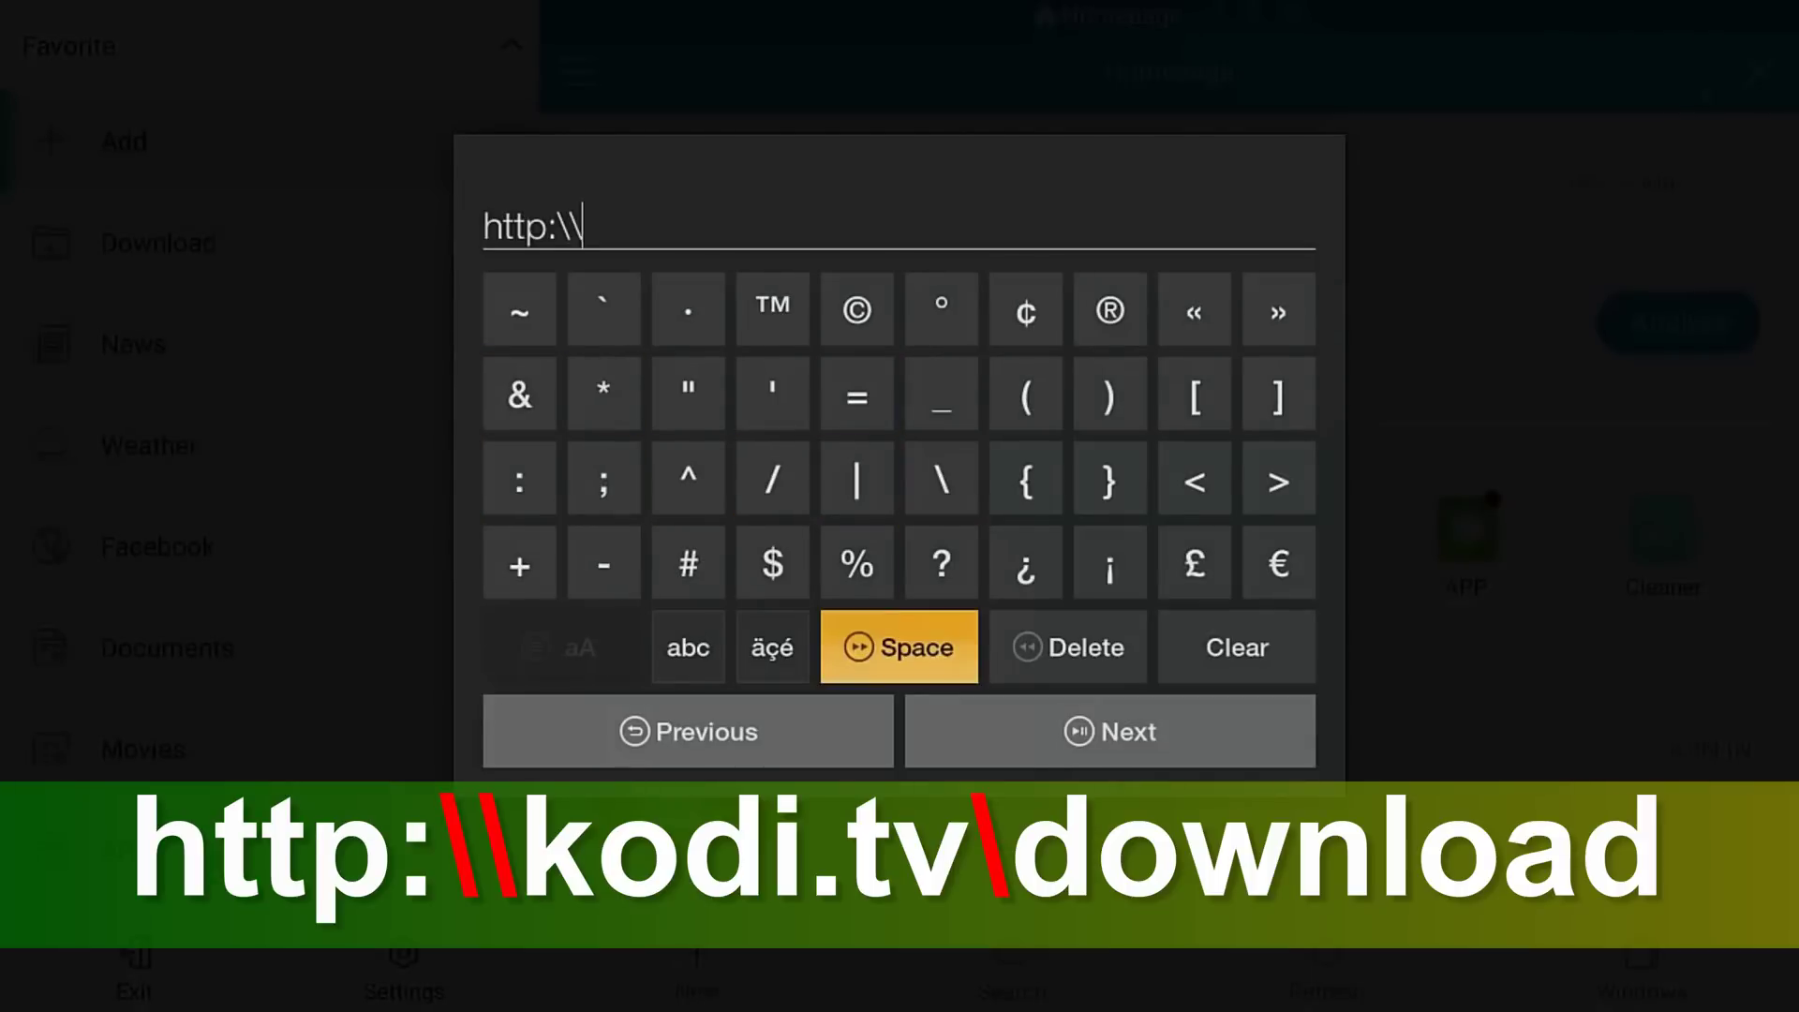
{"action": "key", "text": "Left"}
{"action": "key", "text": "Return"}
{"action": "key", "text": "Up"}
{"action": "key", "text": "Left"}
{"action": "key", "text": "Left"}
{"action": "key", "text": "Return"}
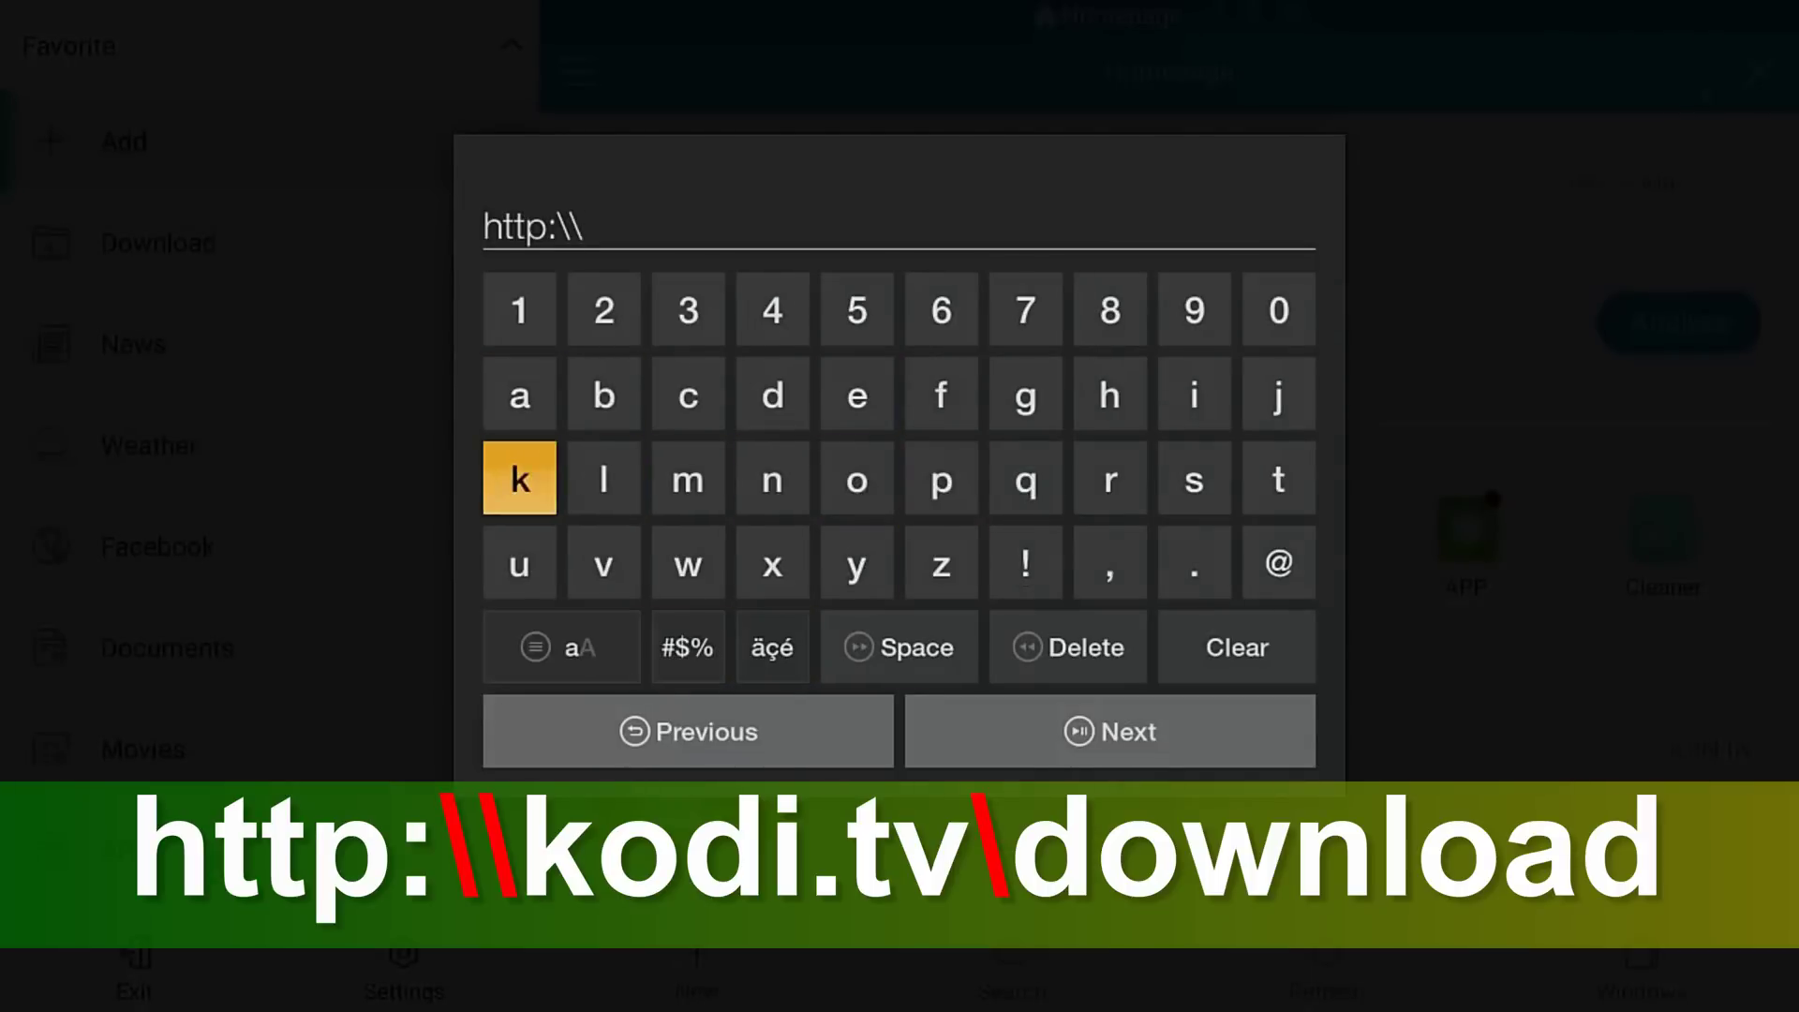
{"action": "key", "text": "Right"}
{"action": "key", "text": "Return"}
{"action": "key", "text": "Right"}
{"action": "key", "text": "Right"}
{"action": "key", "text": "Right"}
{"action": "key", "text": "Return"}
{"action": "key", "text": "Up"}
{"action": "key", "text": "Left"}
{"action": "key", "text": "Return"}
{"action": "key", "text": "Right"}
{"action": "key", "text": "Right"}
{"action": "key", "text": "Right"}
{"action": "key", "text": "Right"}
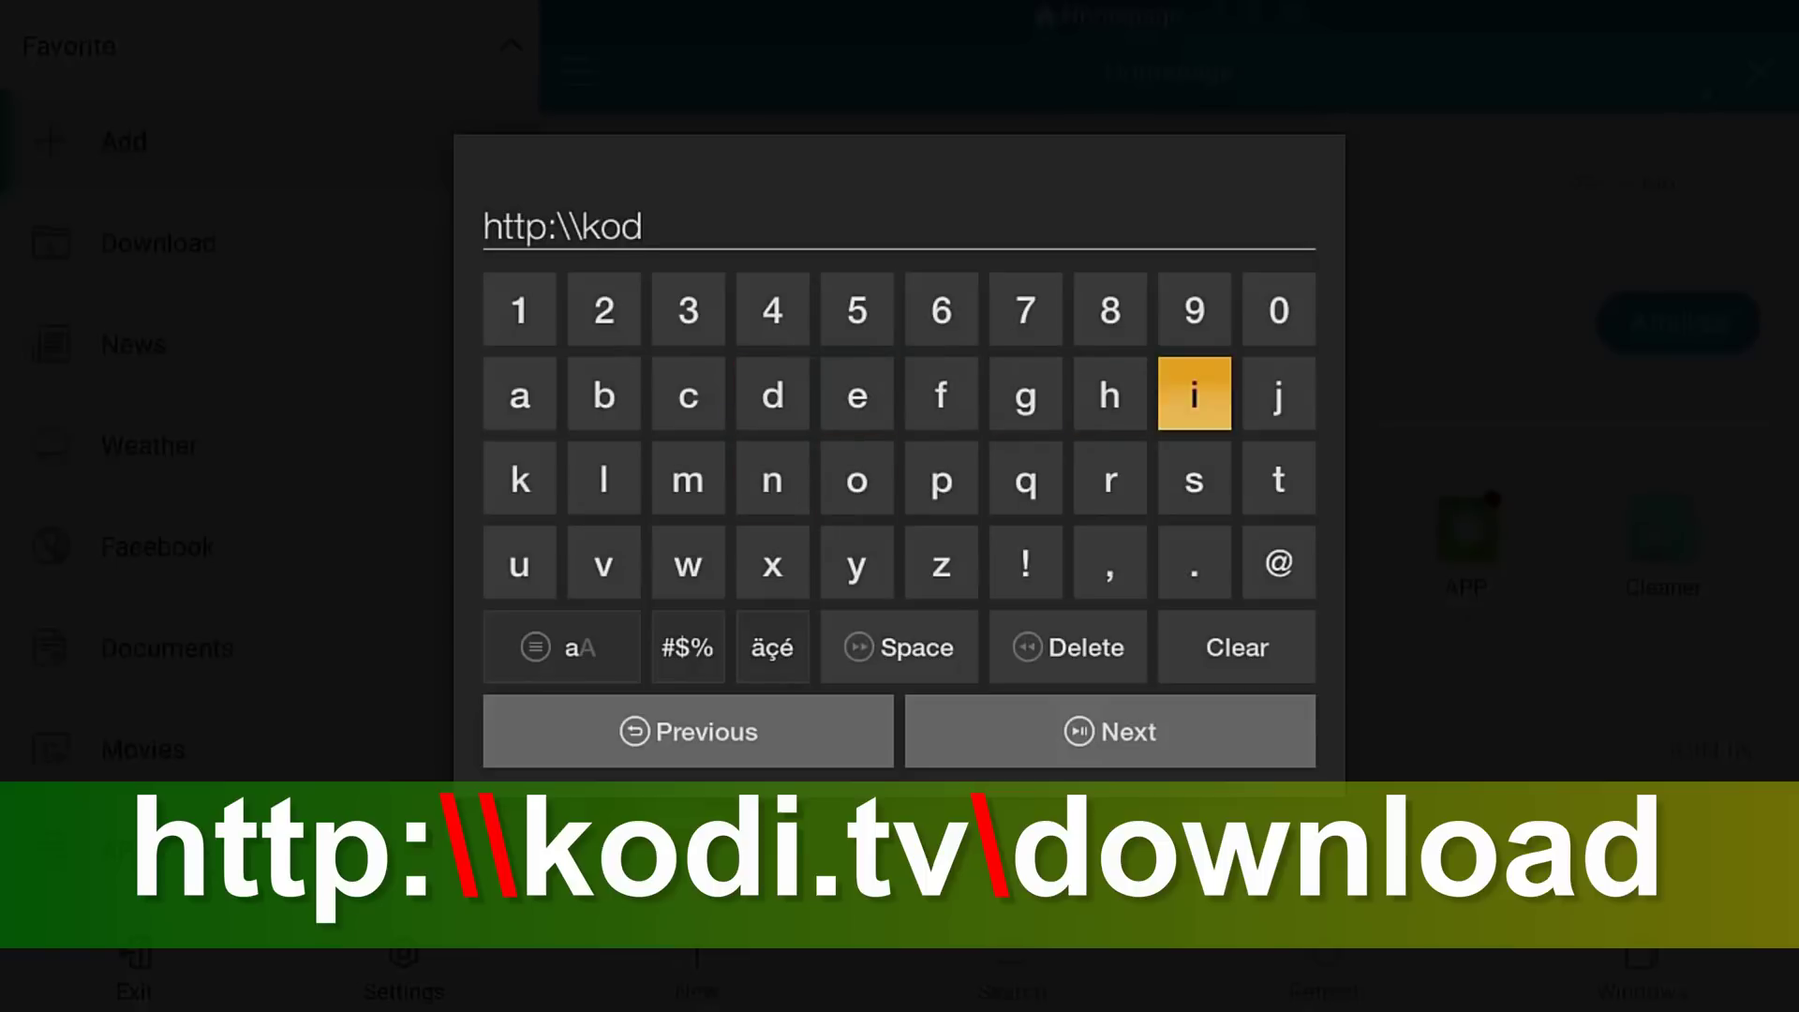
{"action": "key", "text": "Return"}
{"action": "key", "text": "Down"}
{"action": "key", "text": "Down"}
{"action": "key", "text": "Return"}
{"action": "key", "text": "Up"}
{"action": "key", "text": "Right"}
{"action": "key", "text": "Return"}
{"action": "key", "text": "Right"}
{"action": "key", "text": "Right"}
{"action": "key", "text": "Right"}
{"action": "key", "text": "Down"}
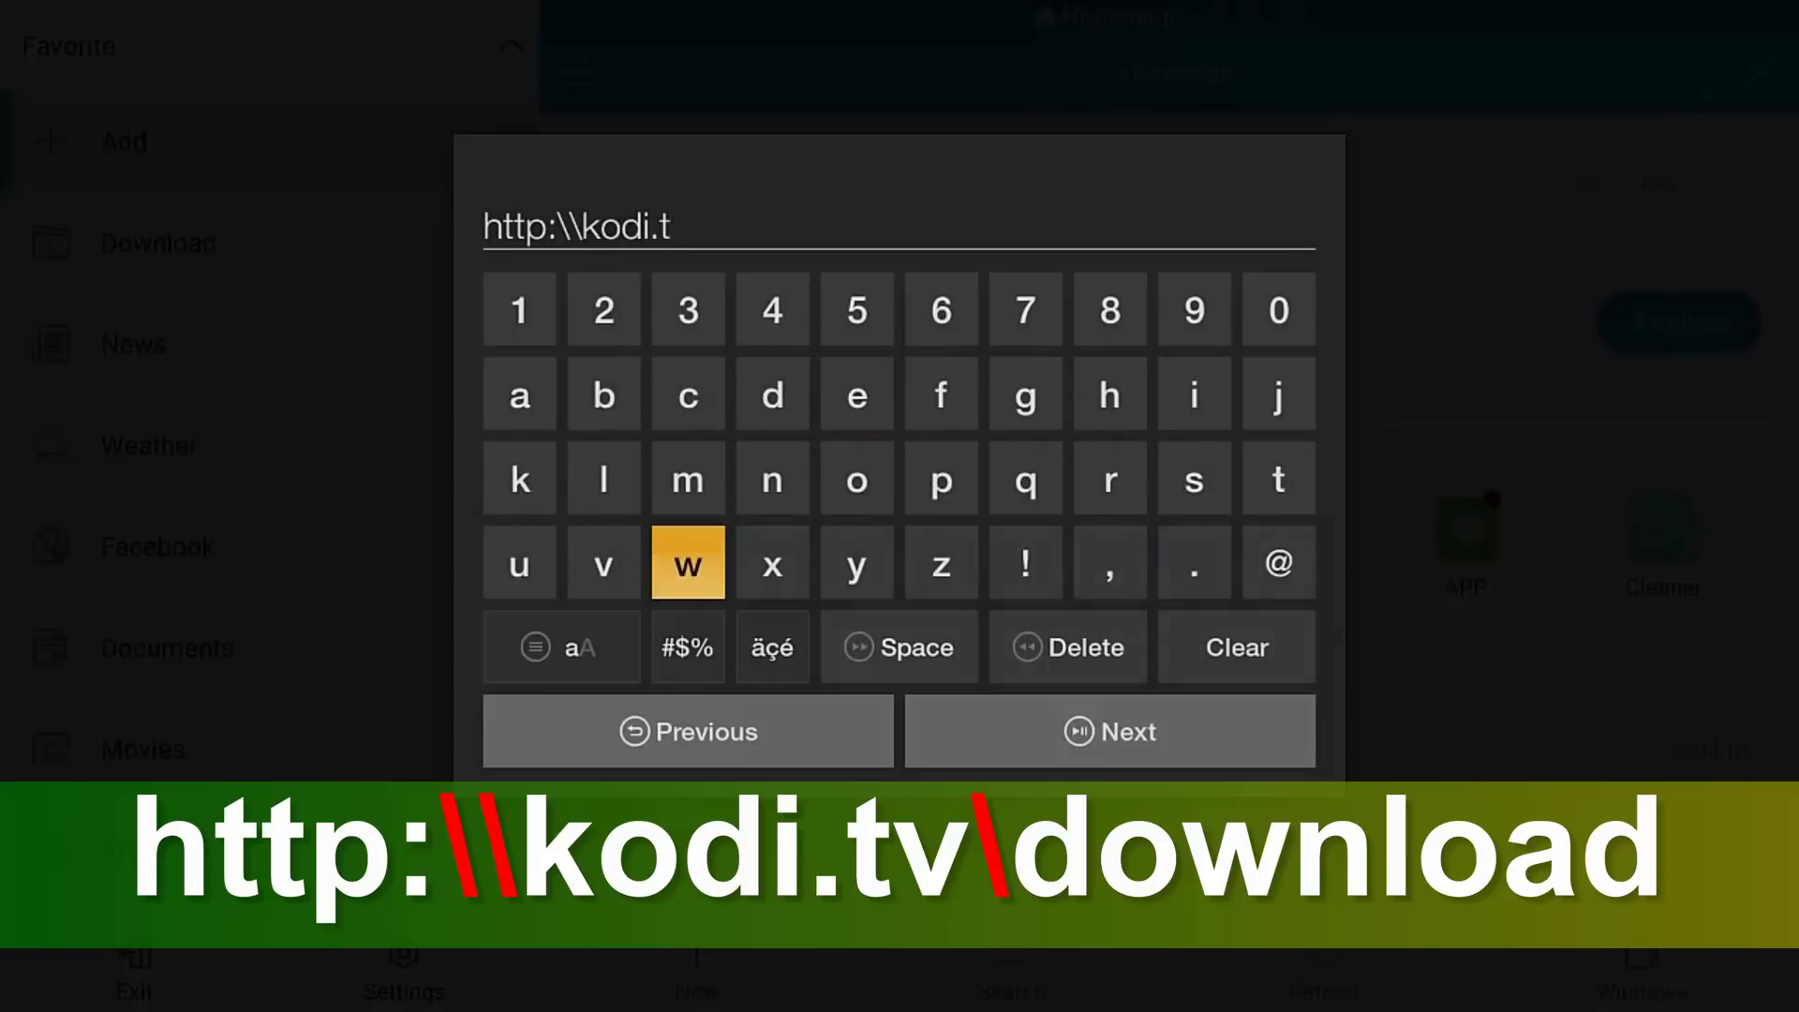
{"action": "key", "text": "Left"}
{"action": "key", "text": "Return"}
{"action": "key", "text": "Down"}
{"action": "key", "text": "Return"}
{"action": "key", "text": "Up"}
{"action": "key", "text": "Up"}
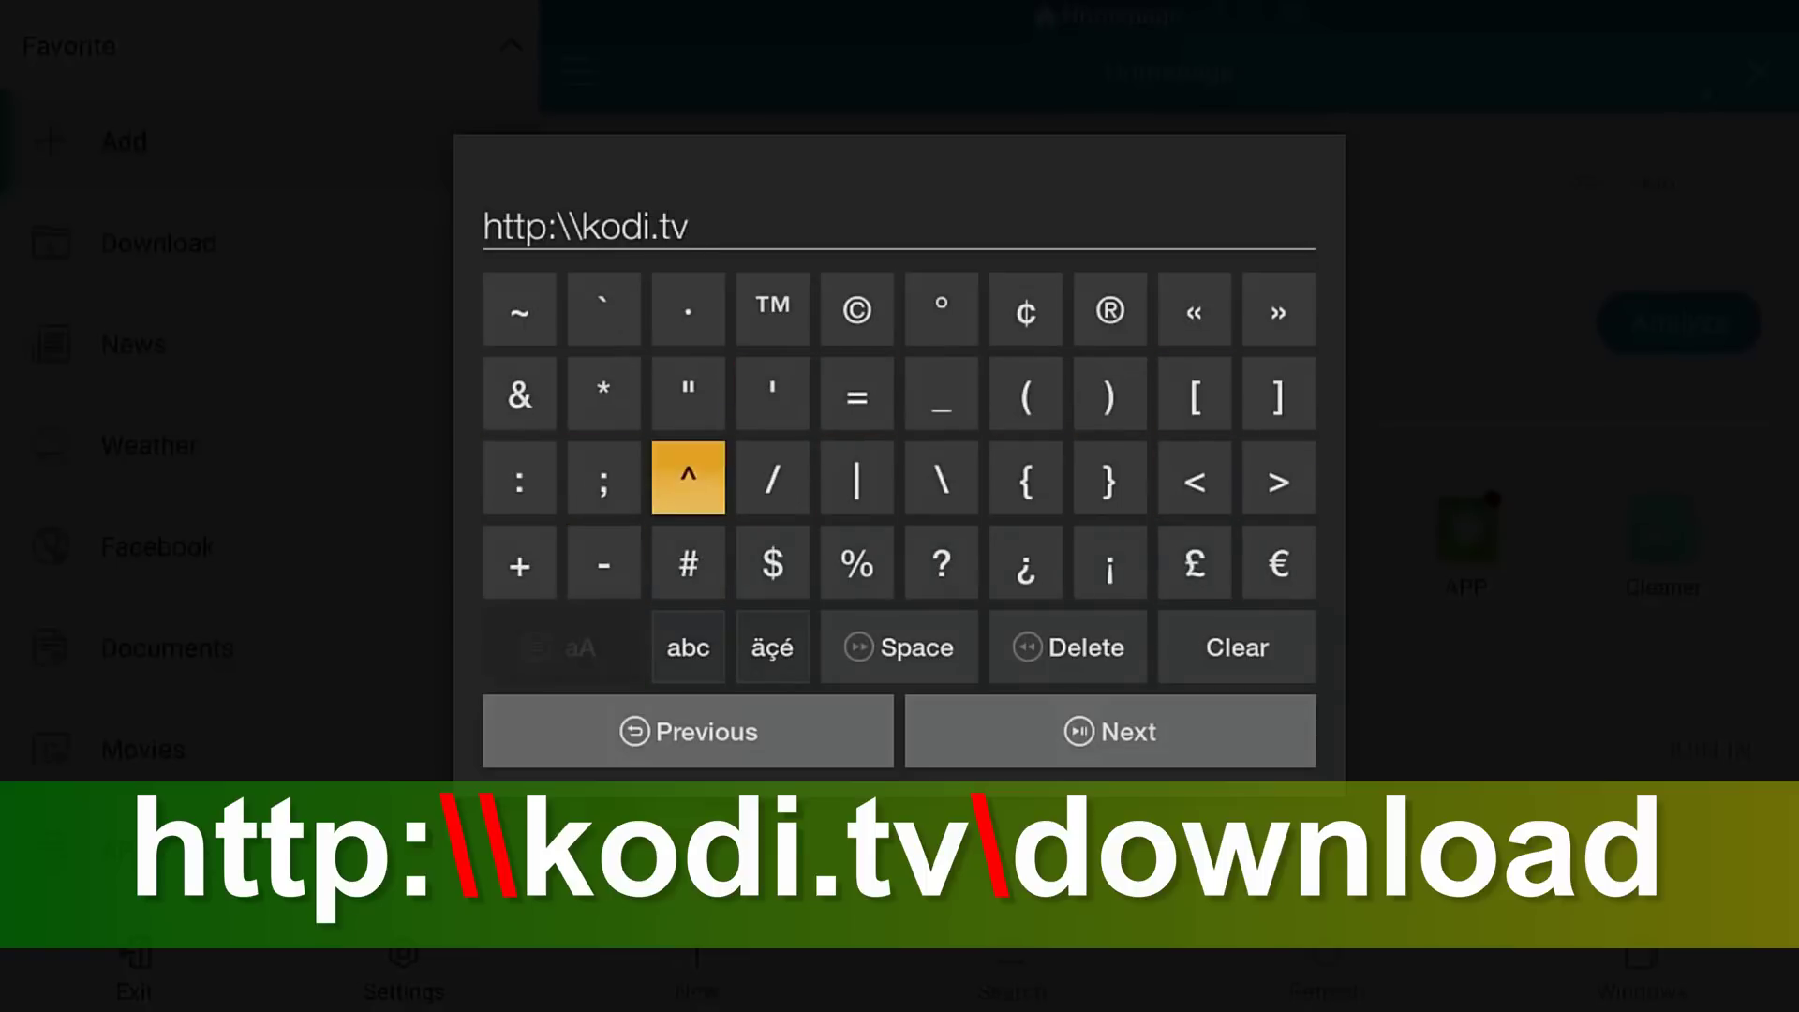
{"action": "key", "text": "Right"}
{"action": "key", "text": "Right"}
{"action": "key", "text": "Right"}
{"action": "key", "text": "Return"}
{"action": "key", "text": "Down"}
{"action": "key", "text": "Down"}
{"action": "key", "text": "Left"}
{"action": "key", "text": "Left"}
{"action": "key", "text": "Return"}
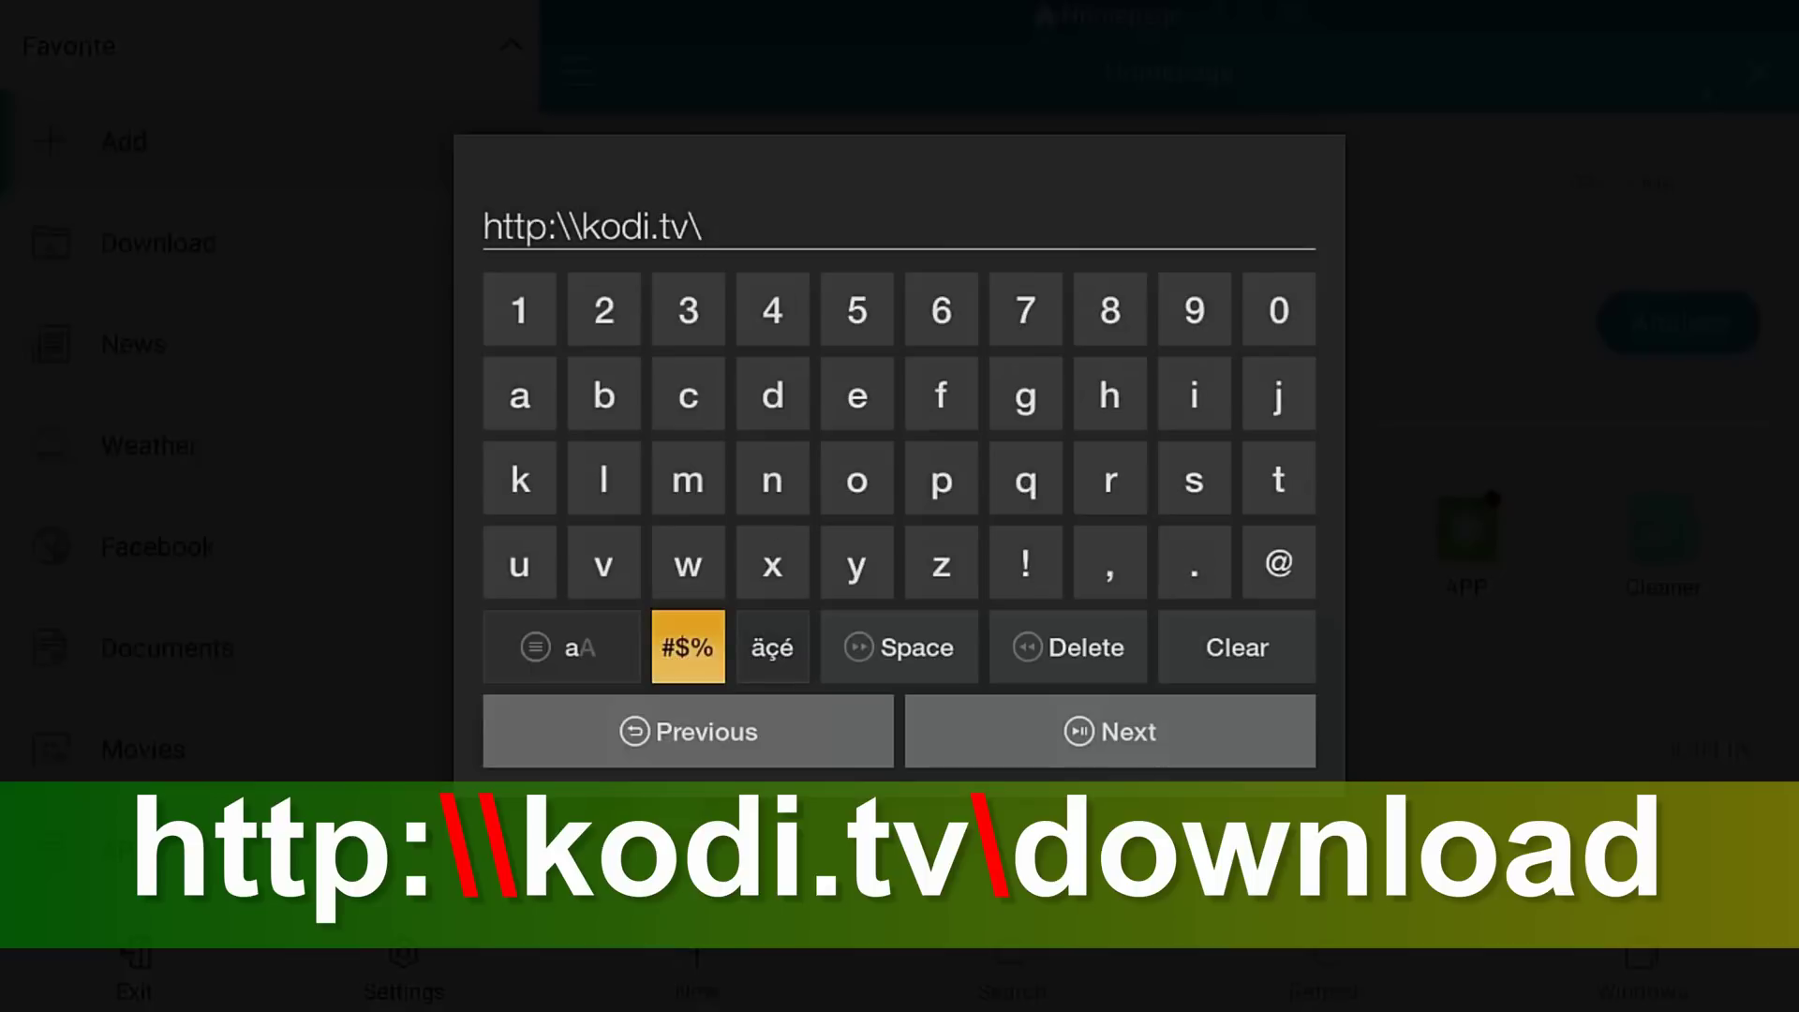
{"action": "key", "text": "Up"}
{"action": "key", "text": "Up"}
{"action": "key", "text": "Up"}
{"action": "key", "text": "Right"}
{"action": "key", "text": "Return"}
{"action": "key", "text": "Right"}
{"action": "key", "text": "Down"}
{"action": "key", "text": "Return"}
{"action": "key", "text": "Down"}
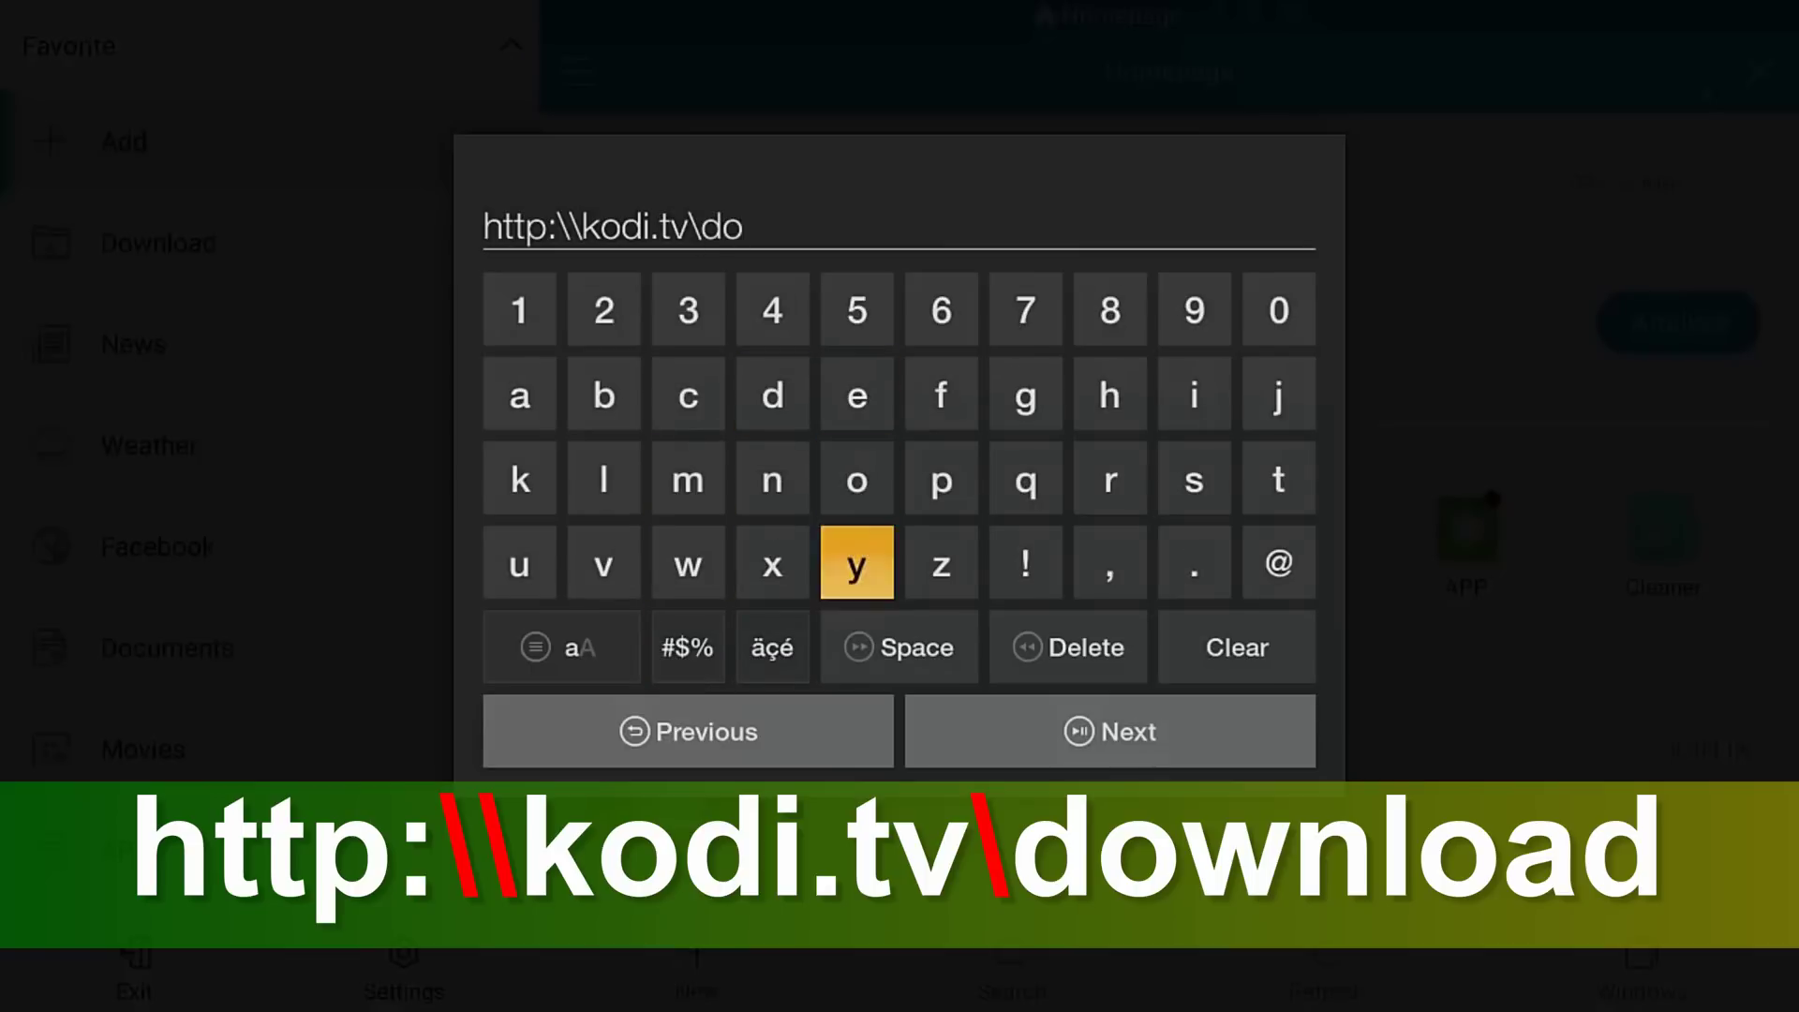
{"action": "key", "text": "Left"}
{"action": "key", "text": "Left"}
{"action": "key", "text": "Return"}
{"action": "key", "text": "Right"}
{"action": "key", "text": "Up"}
{"action": "key", "text": "Return"}
{"action": "key", "text": "Left"}
{"action": "key", "text": "Left"}
{"action": "key", "text": "Return"}
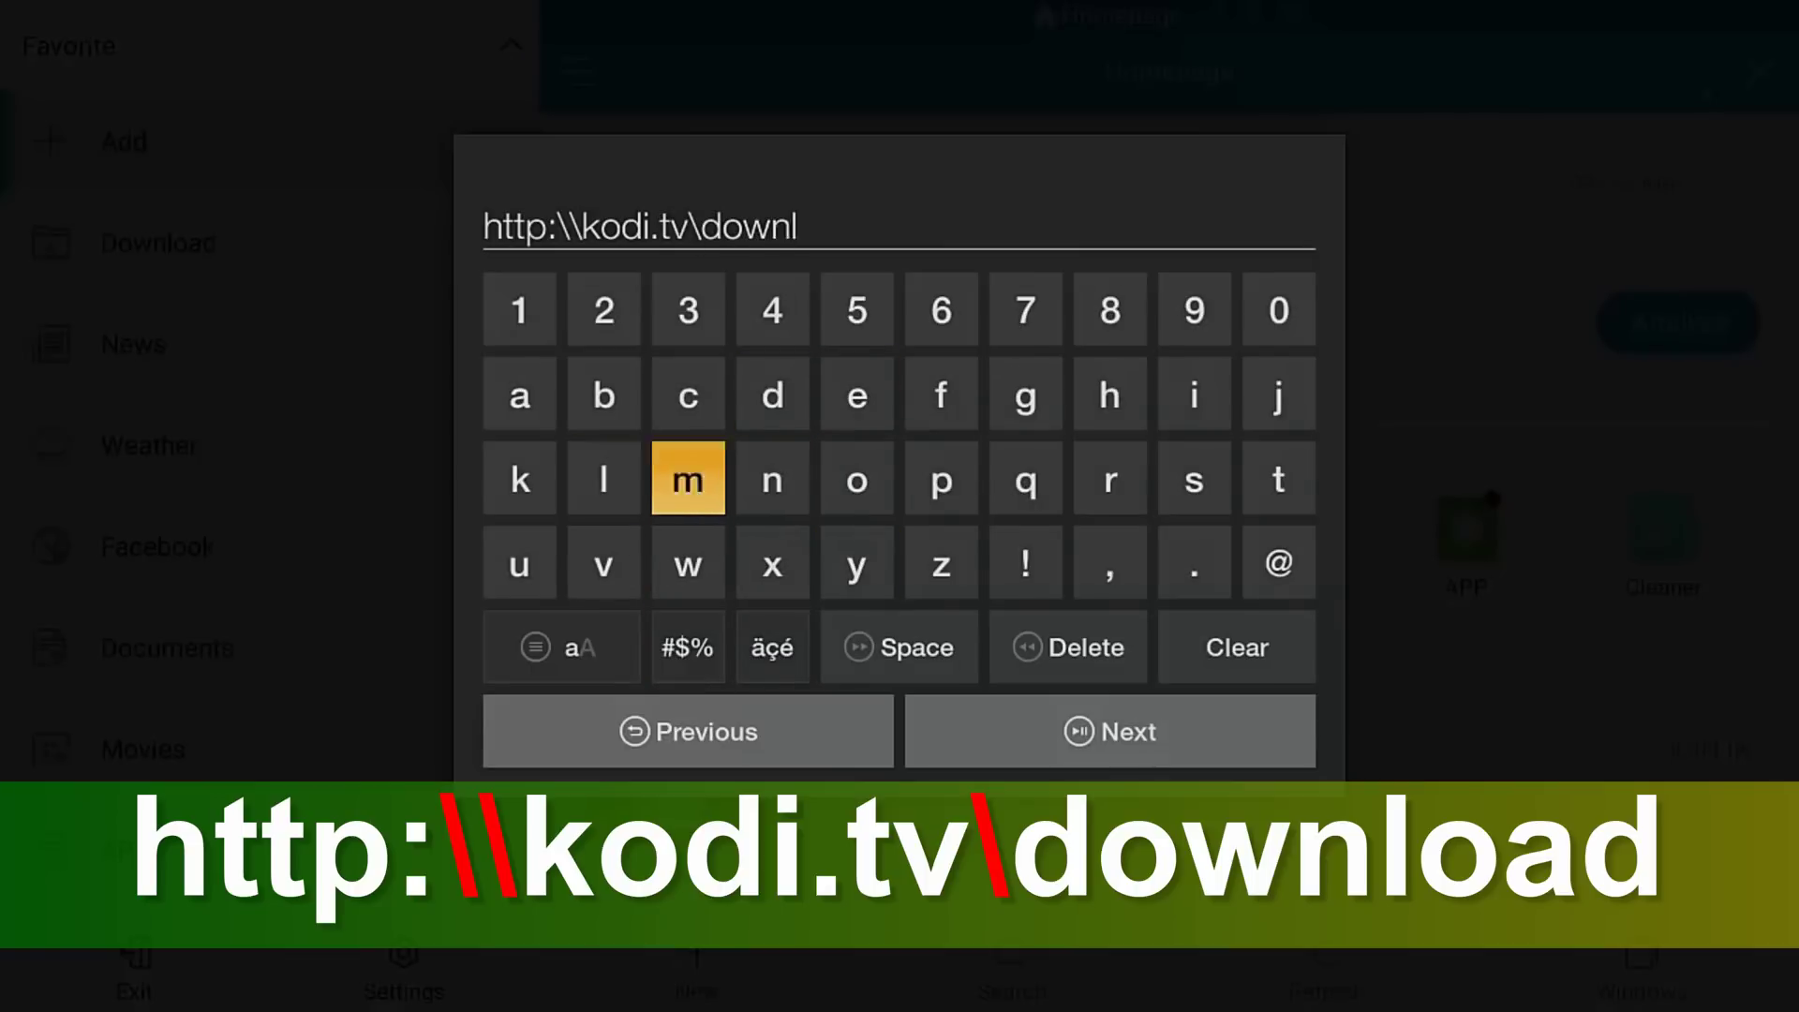
{"action": "key", "text": "Right"}
{"action": "key", "text": "Right"}
{"action": "key", "text": "Right"}
{"action": "key", "text": "Return"}
{"action": "key", "text": "Left"}
{"action": "key", "text": "Left"}
{"action": "key", "text": "Left"}
{"action": "key", "text": "Left"}
{"action": "key", "text": "Up"}
{"action": "key", "text": "Return"}
{"action": "key", "text": "Right"}
{"action": "key", "text": "Right"}
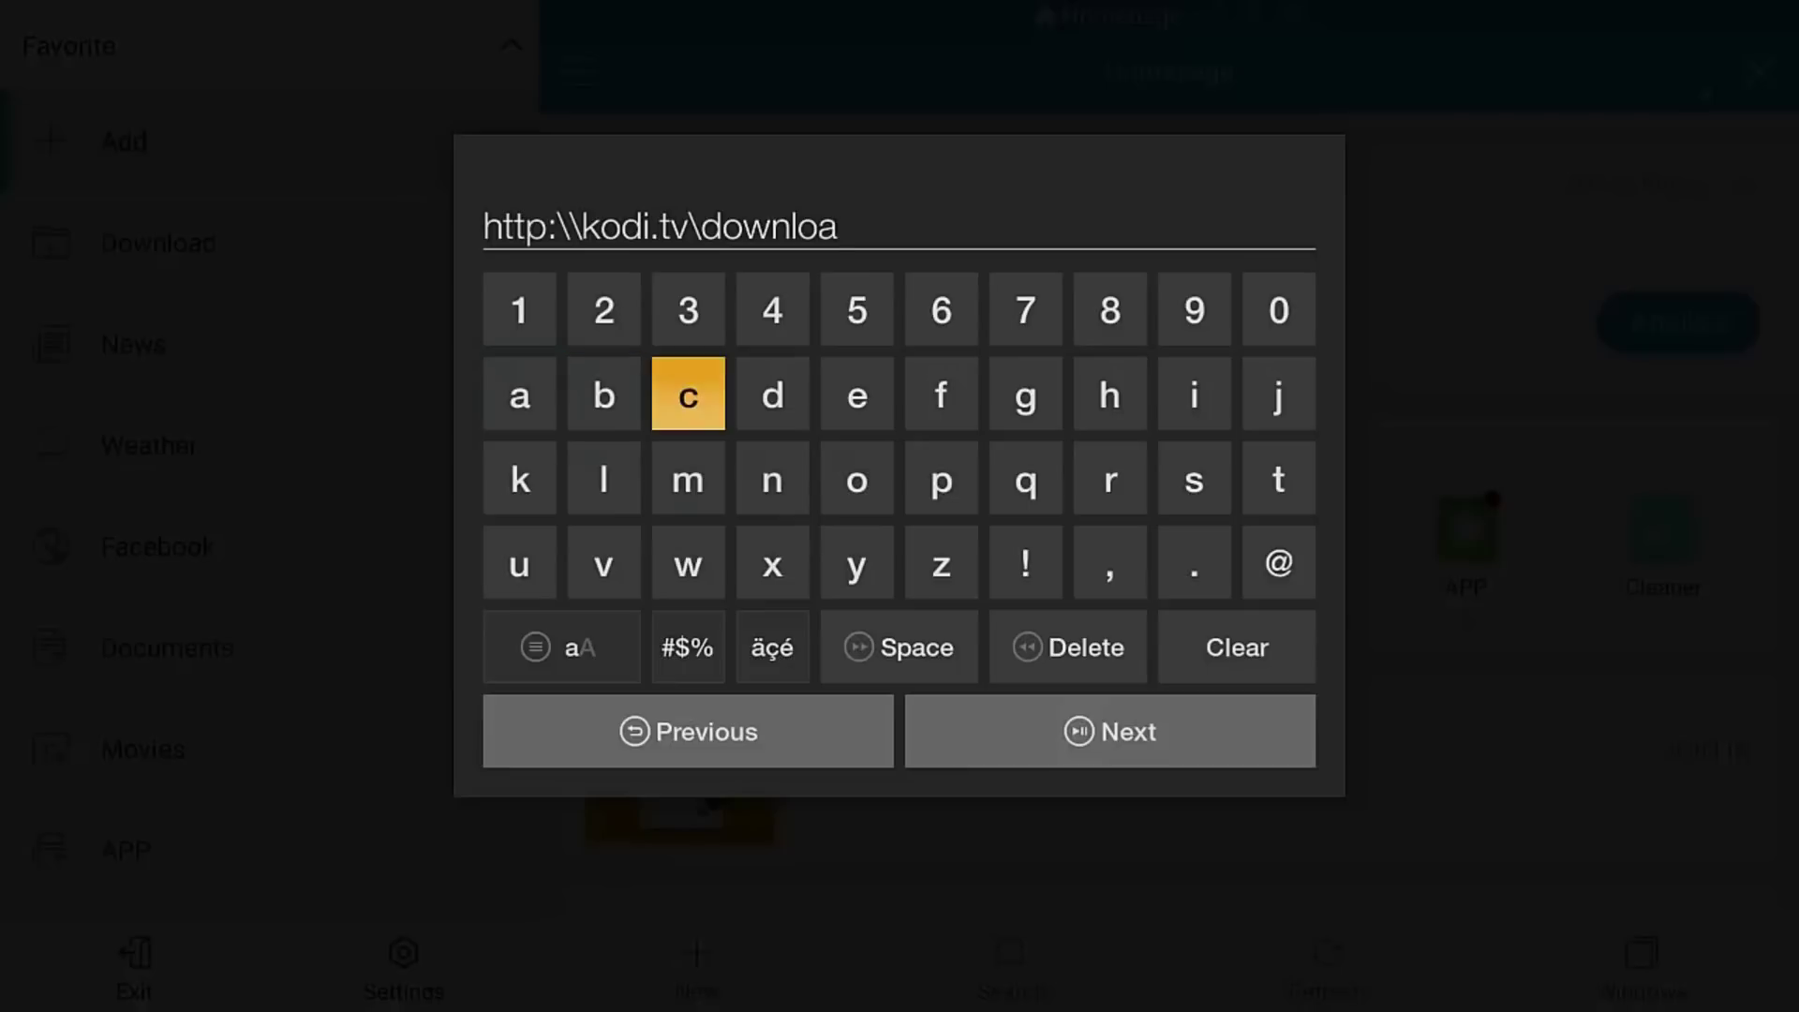
{"action": "key", "text": "Right"}
{"action": "key", "text": "Return"}
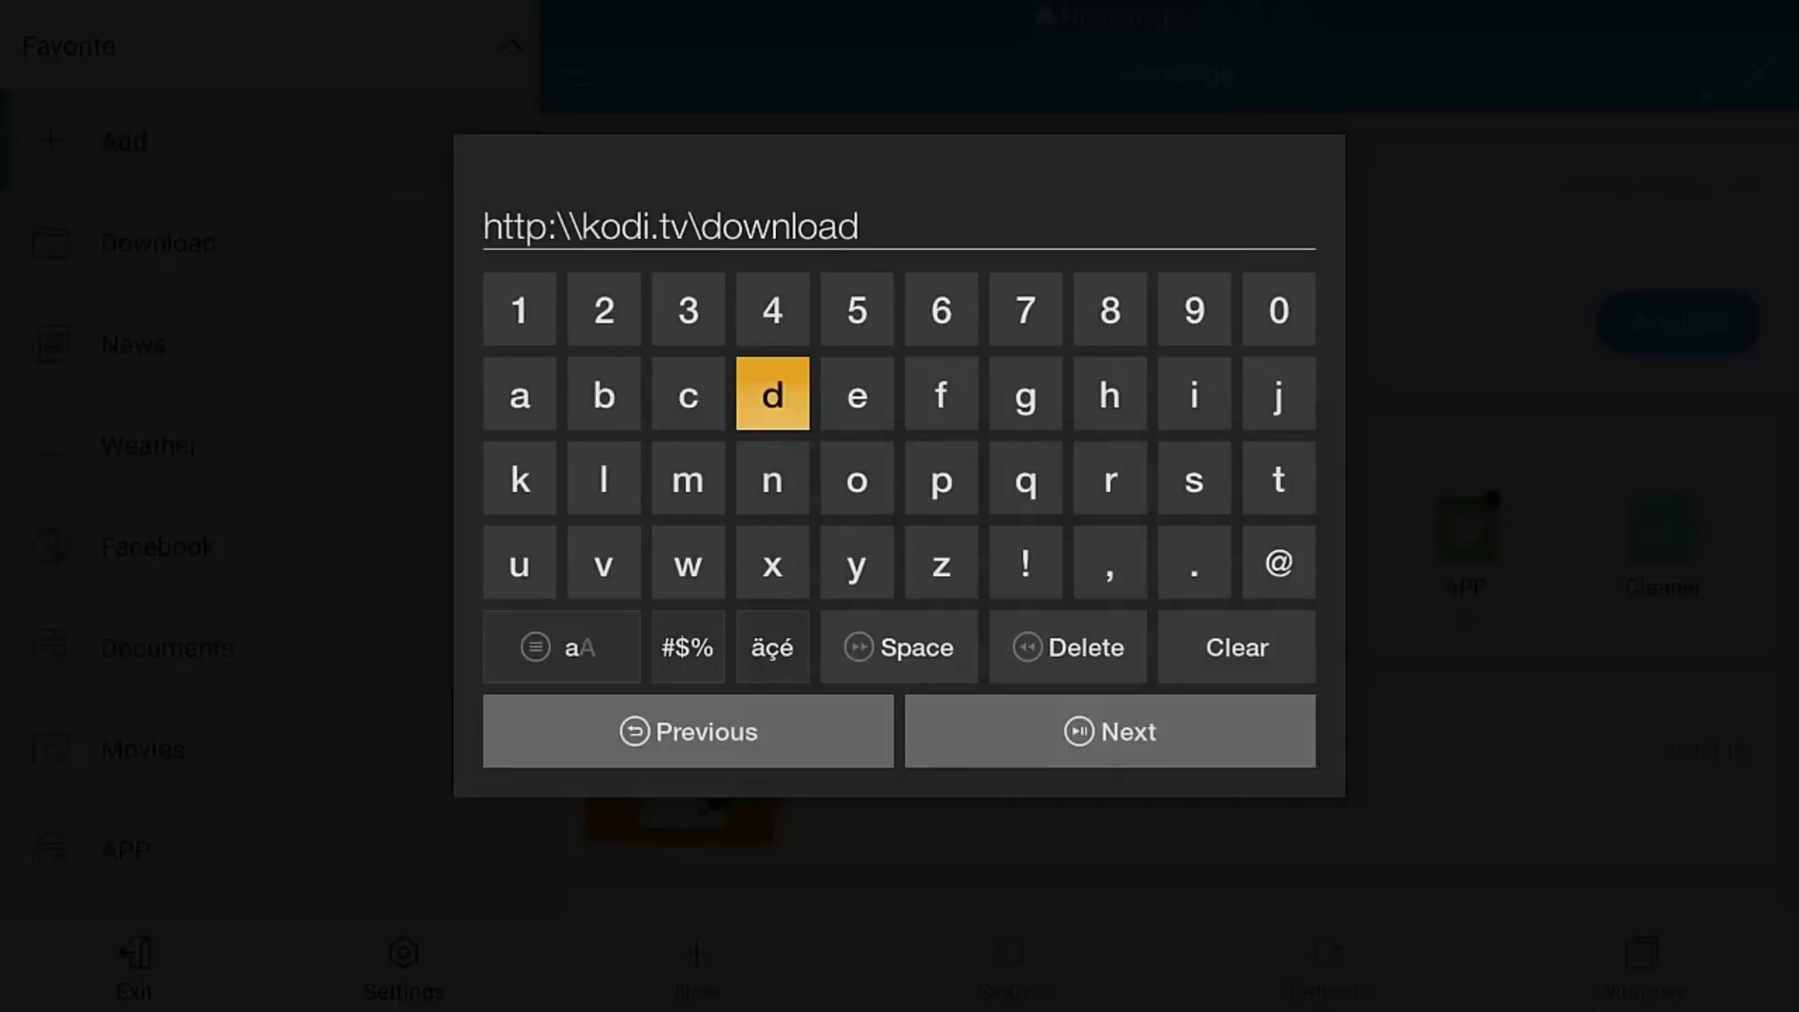
{"action": "key", "text": "Down"}
{"action": "key", "text": "Down"}
{"action": "key", "text": "Down"}
{"action": "key", "text": "Down"}
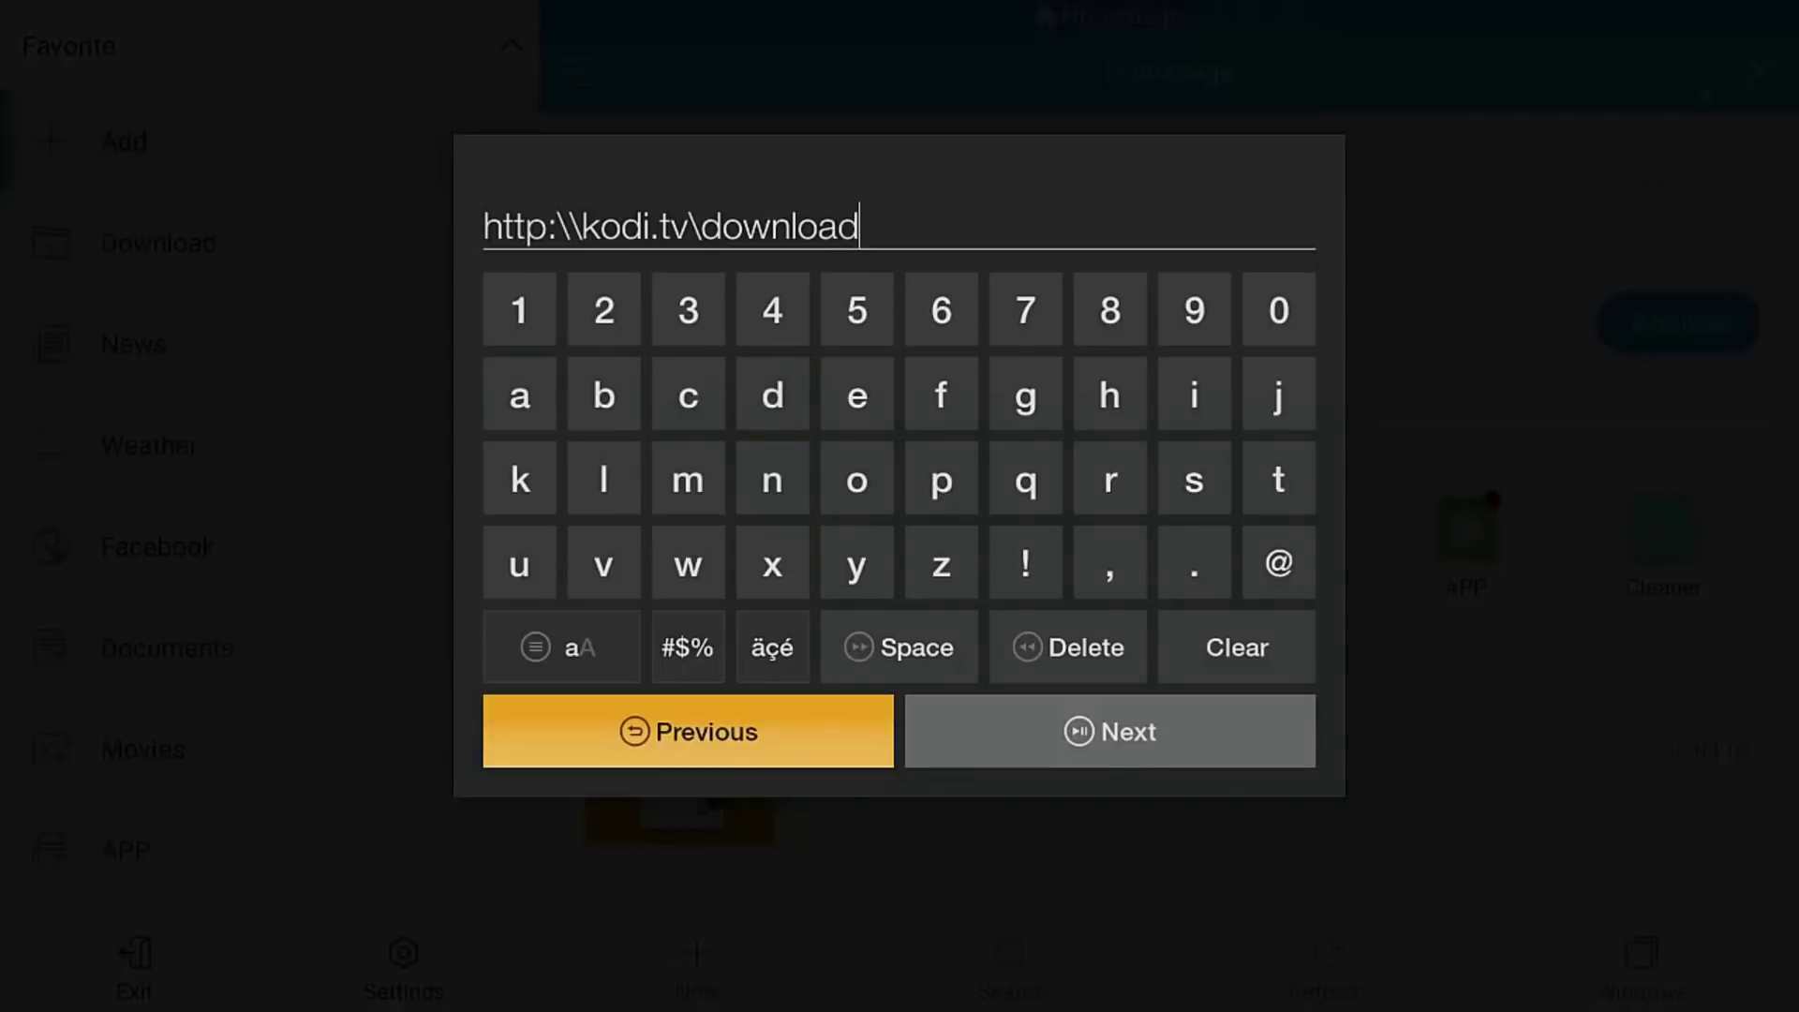
{"action": "key", "text": "Right"}
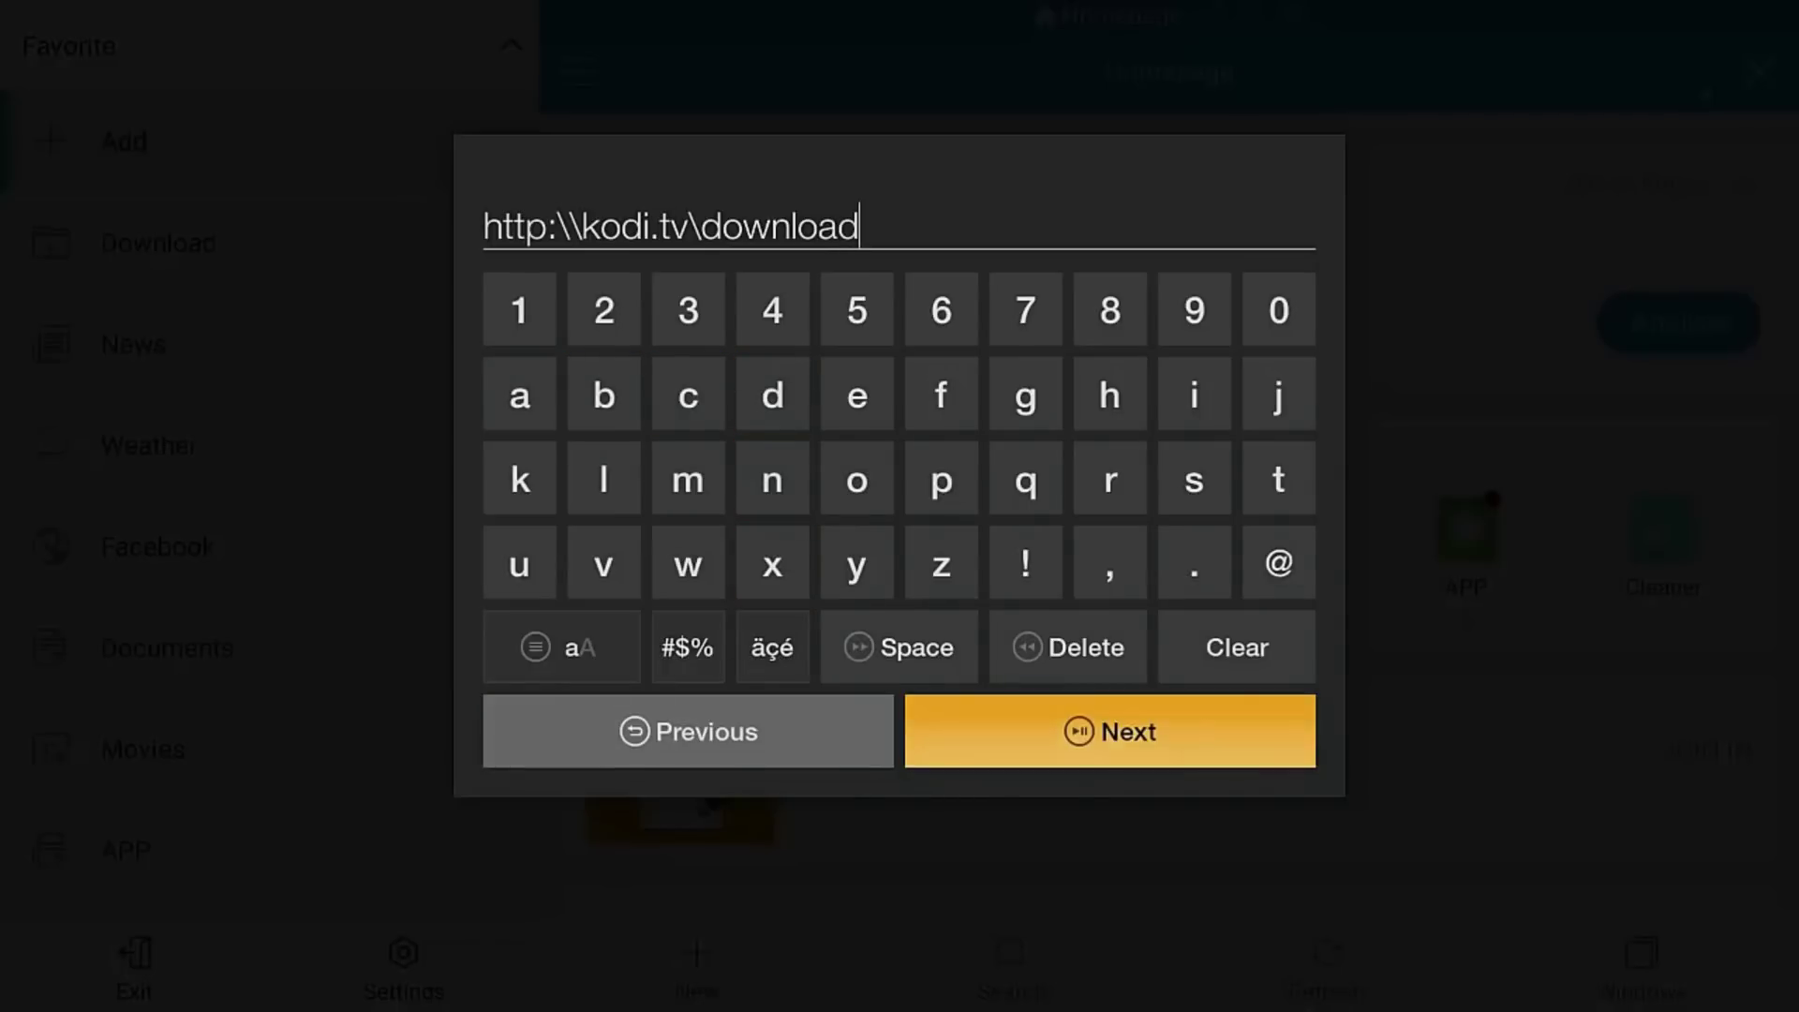
Accept the path and name the bookmark 'kodi'
{"action": "key", "text": "Return"}
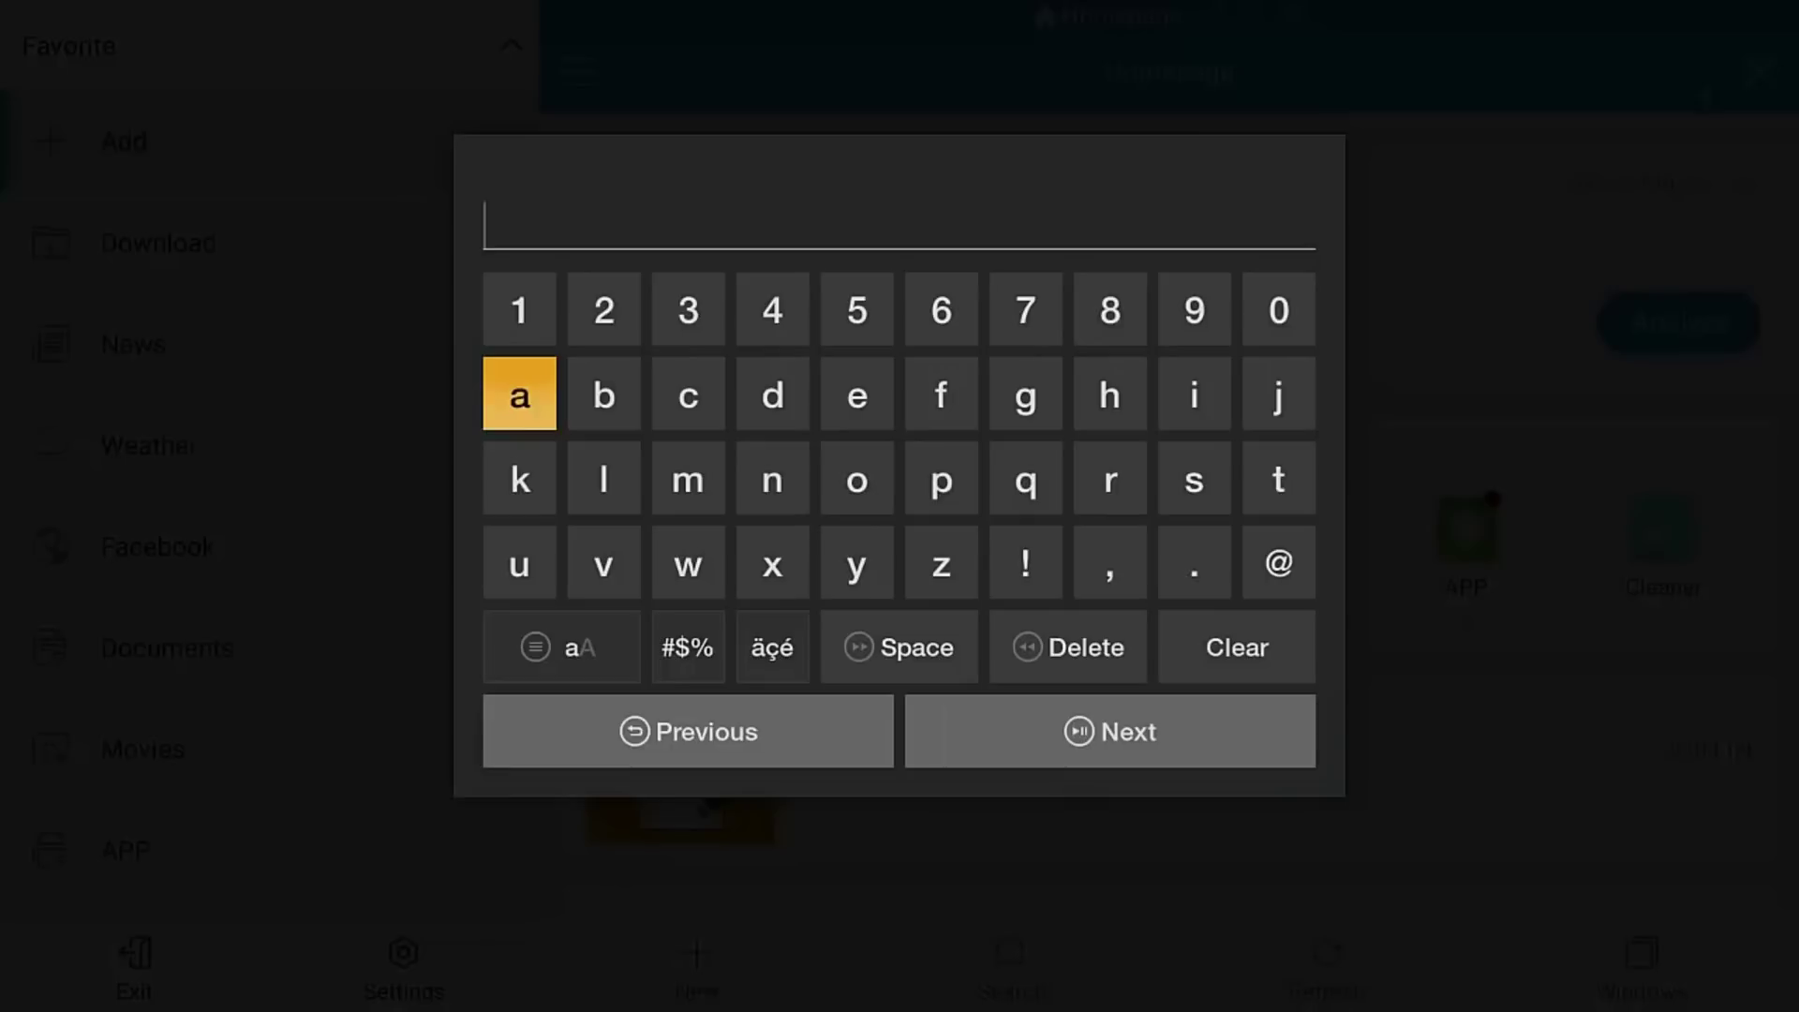
{"action": "key", "text": "Down"}
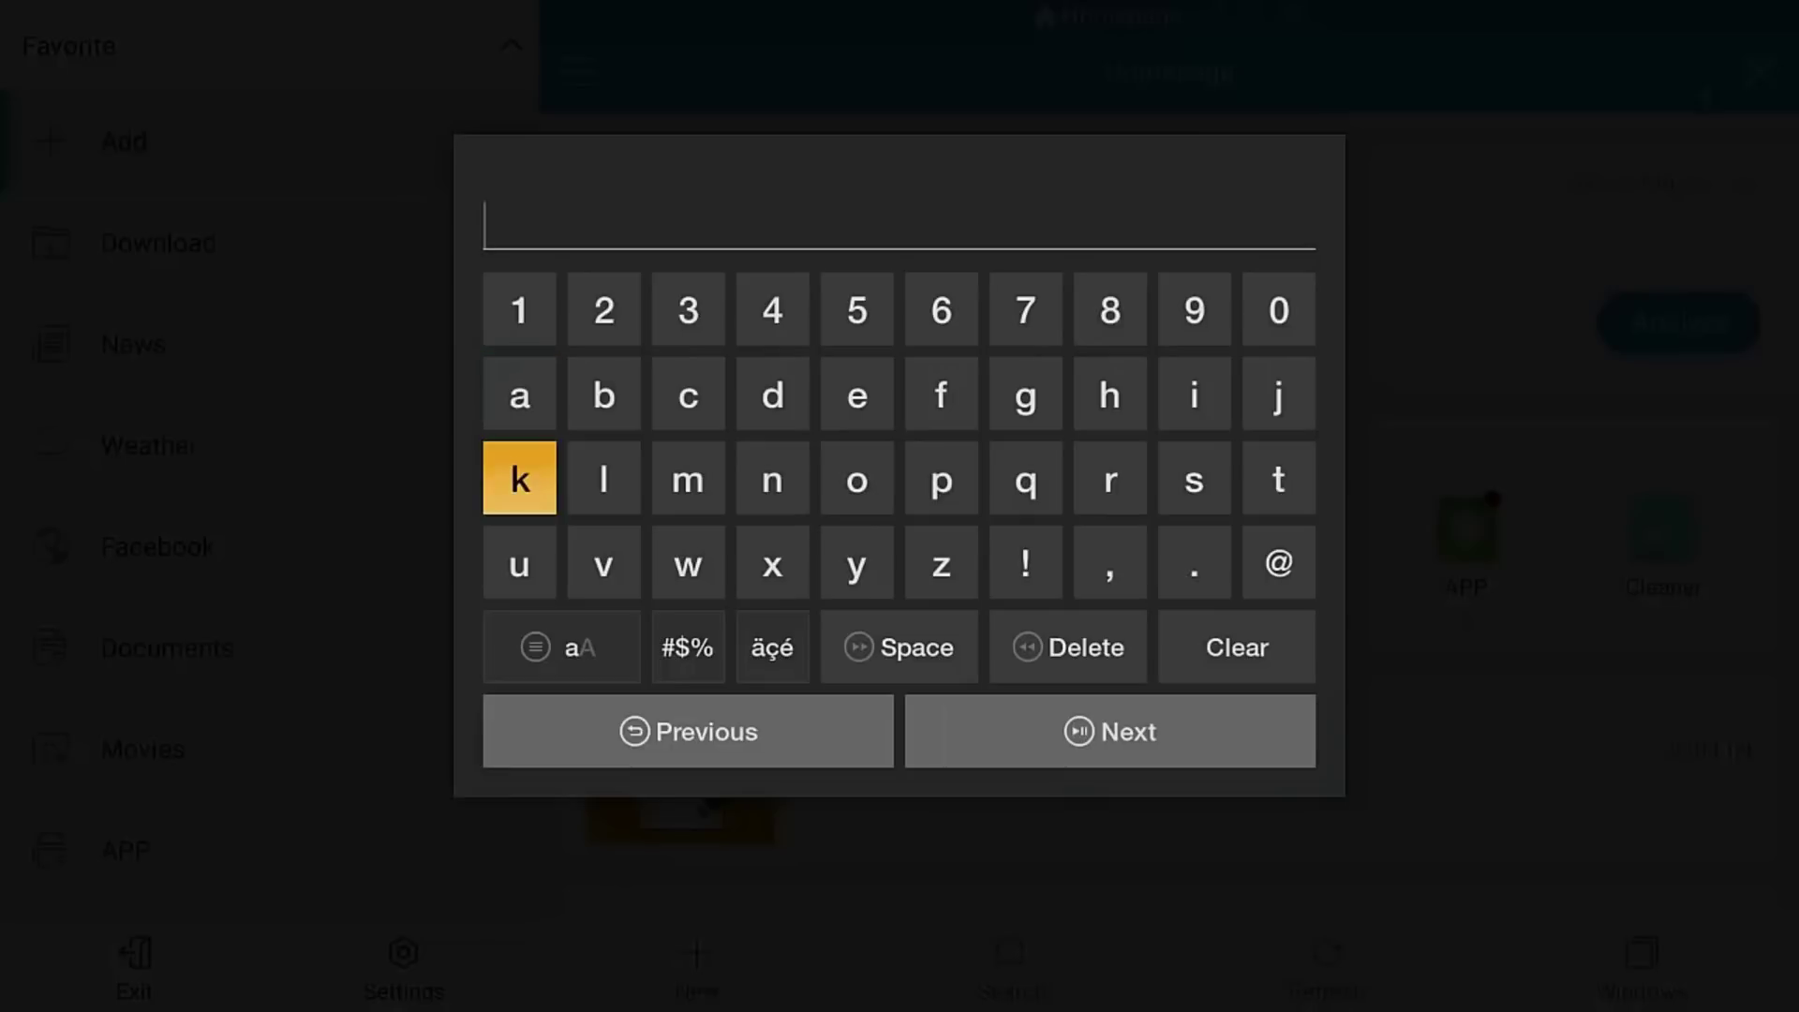
{"action": "key", "text": "Return"}
{"action": "key", "text": "Right"}
{"action": "key", "text": "Right"}
{"action": "key", "text": "Right"}
{"action": "key", "text": "Right"}
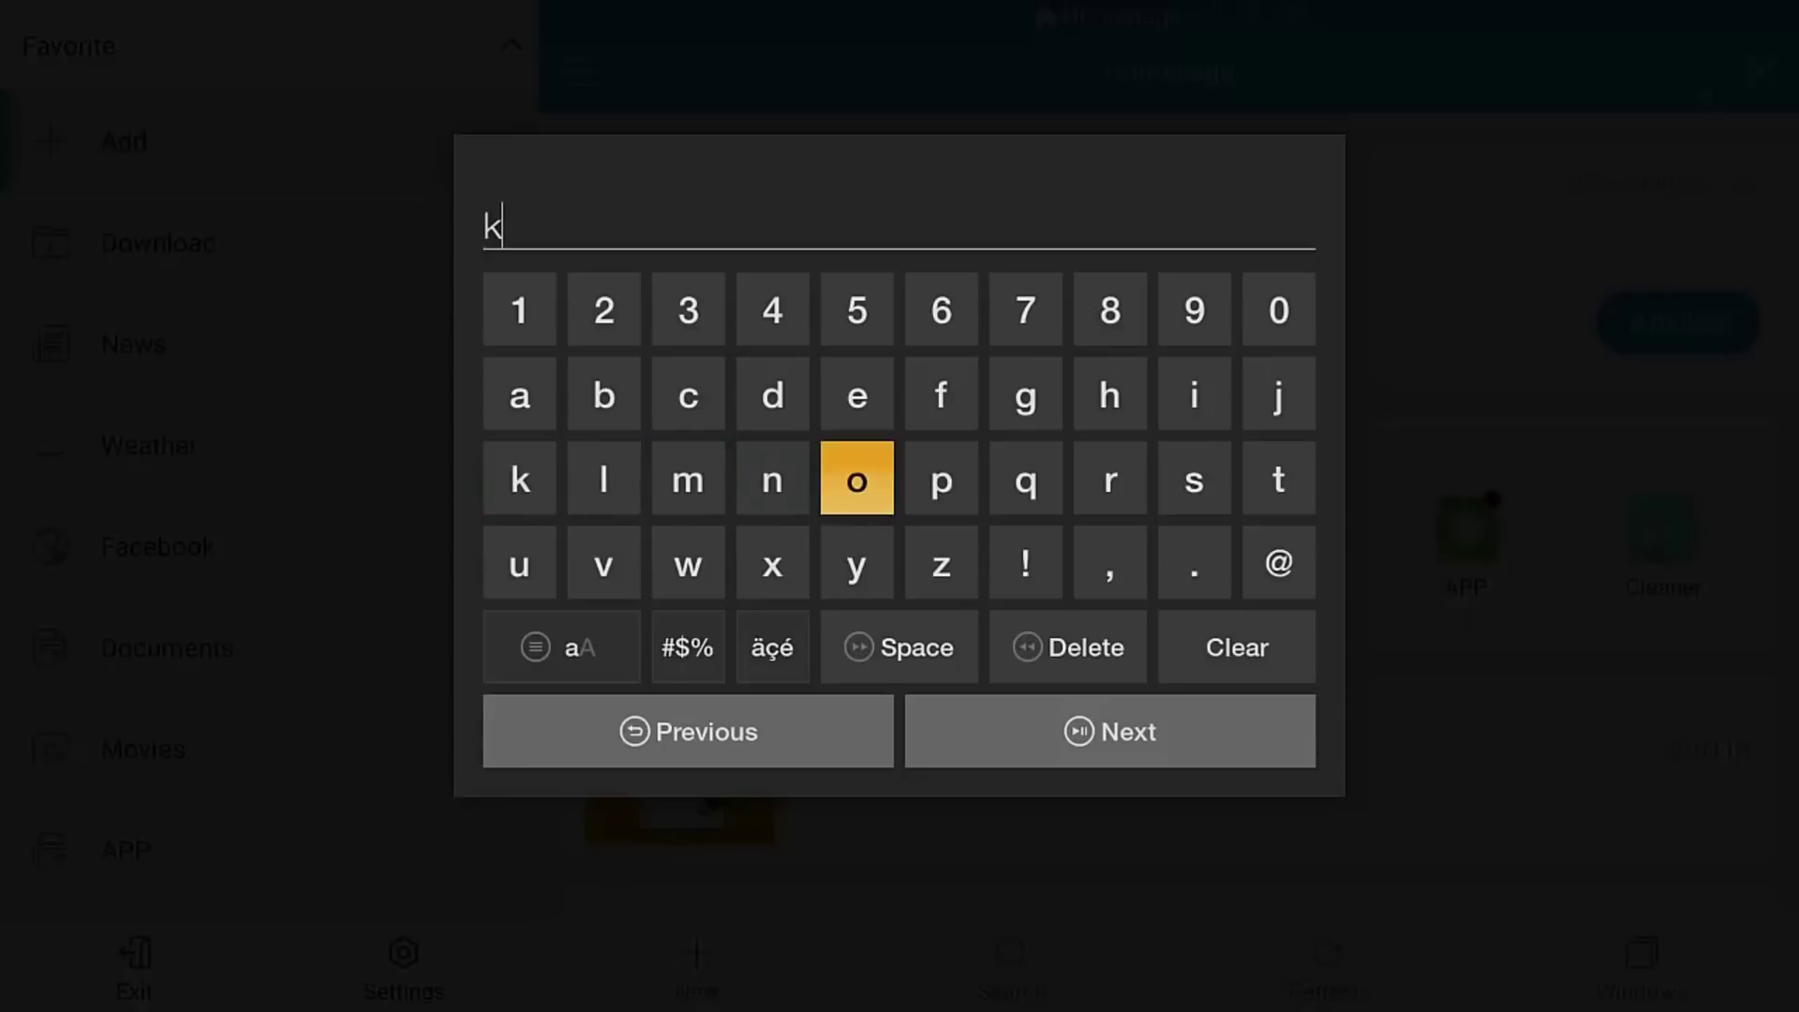
{"action": "key", "text": "Return"}
{"action": "key", "text": "Up"}
{"action": "key", "text": "Left"}
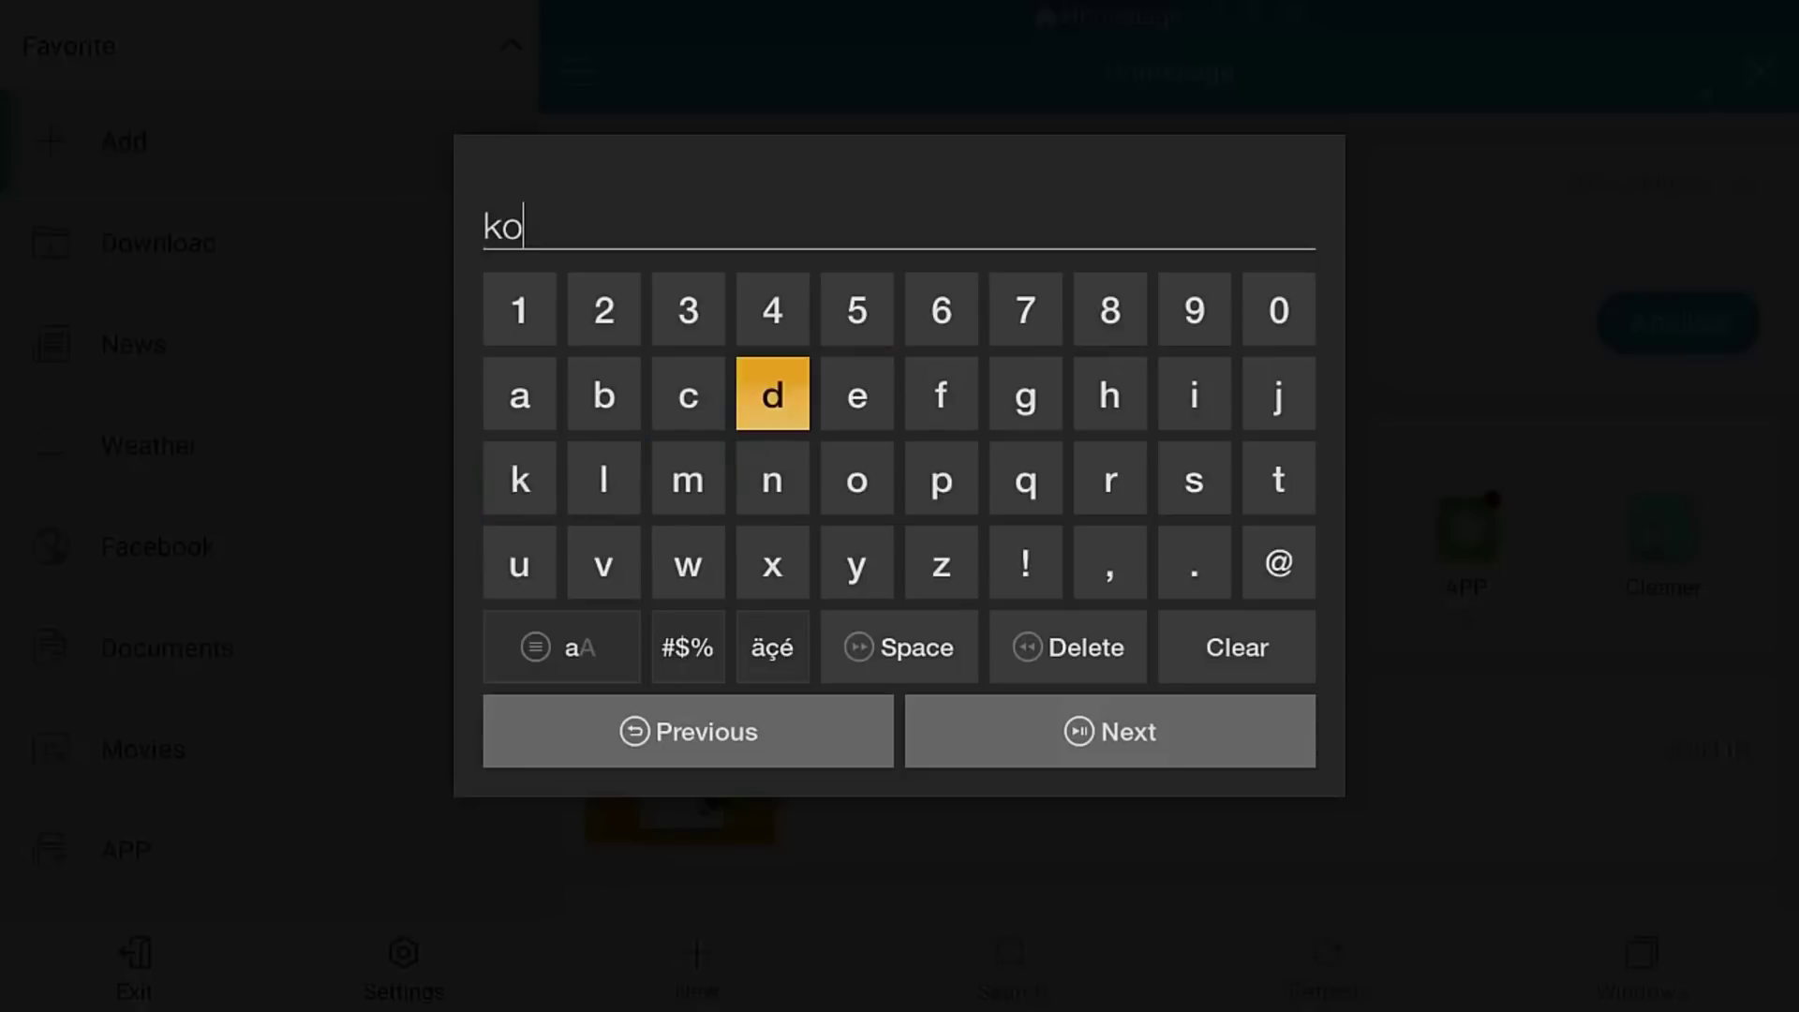
{"action": "key", "text": "Return"}
{"action": "key", "text": "Right"}
{"action": "key", "text": "Right"}
{"action": "key", "text": "Right"}
{"action": "key", "text": "Right"}
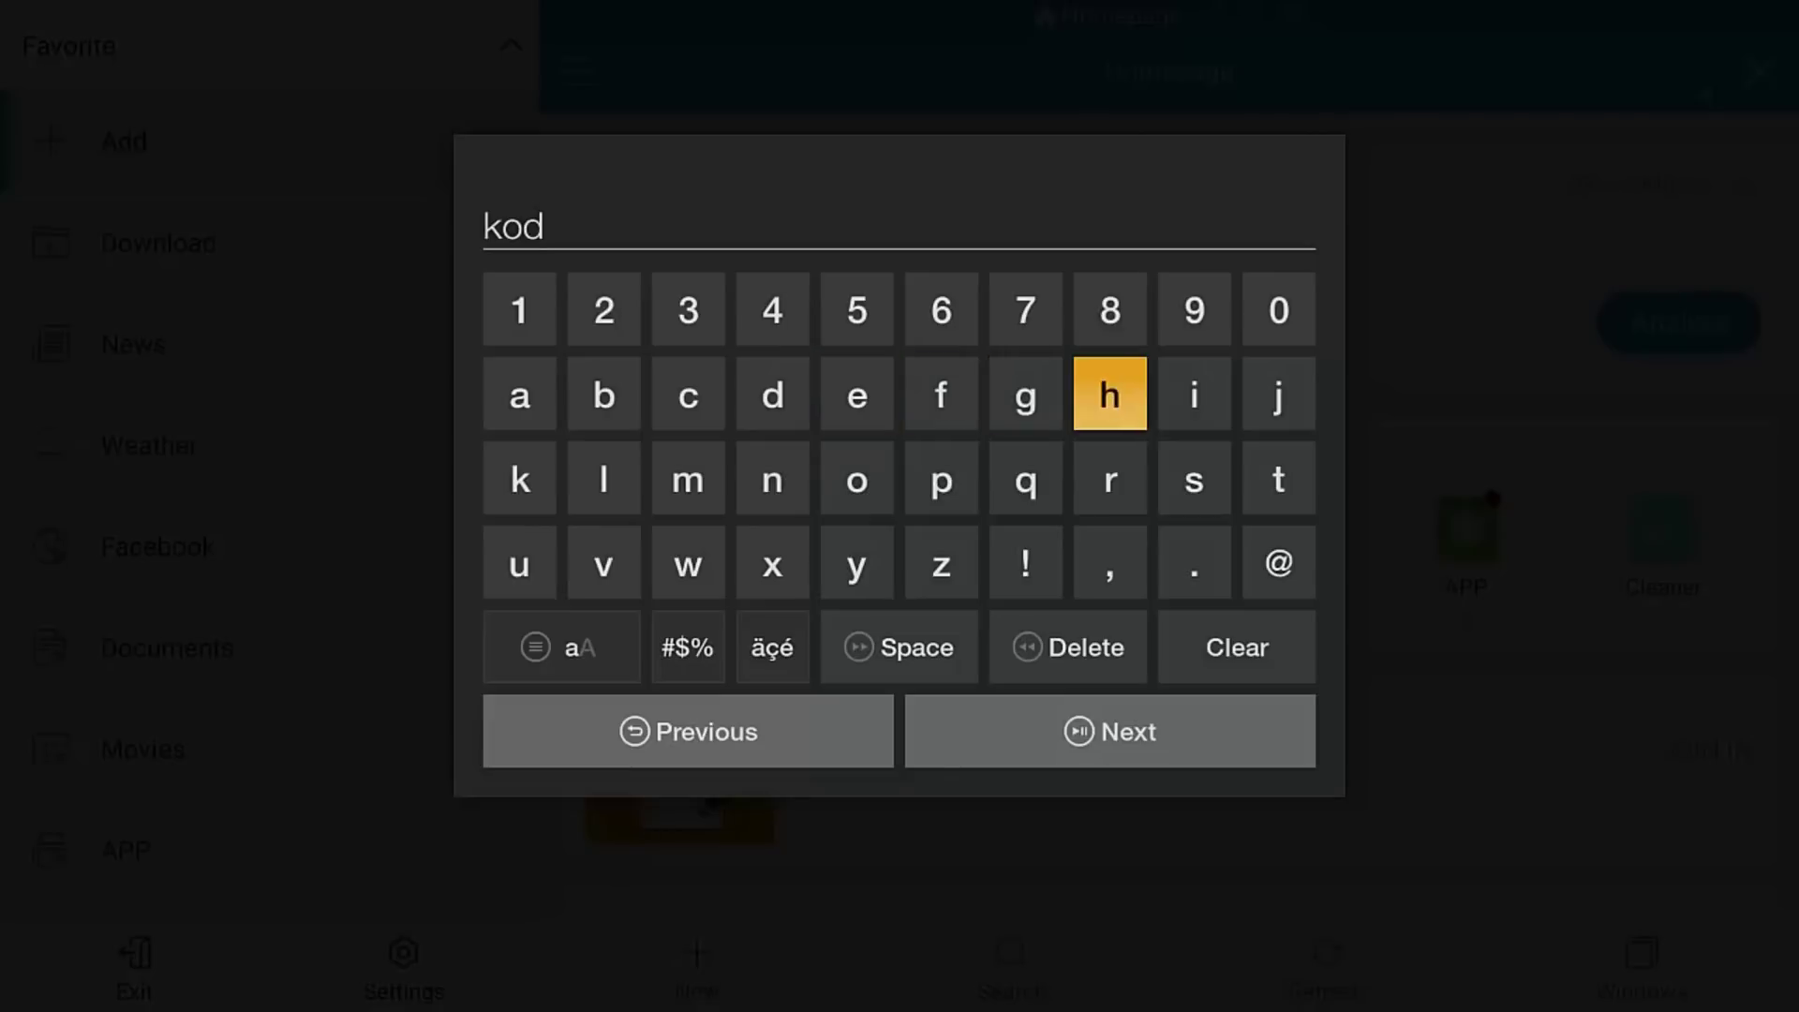
{"action": "key", "text": "Right"}
{"action": "key", "text": "Return"}
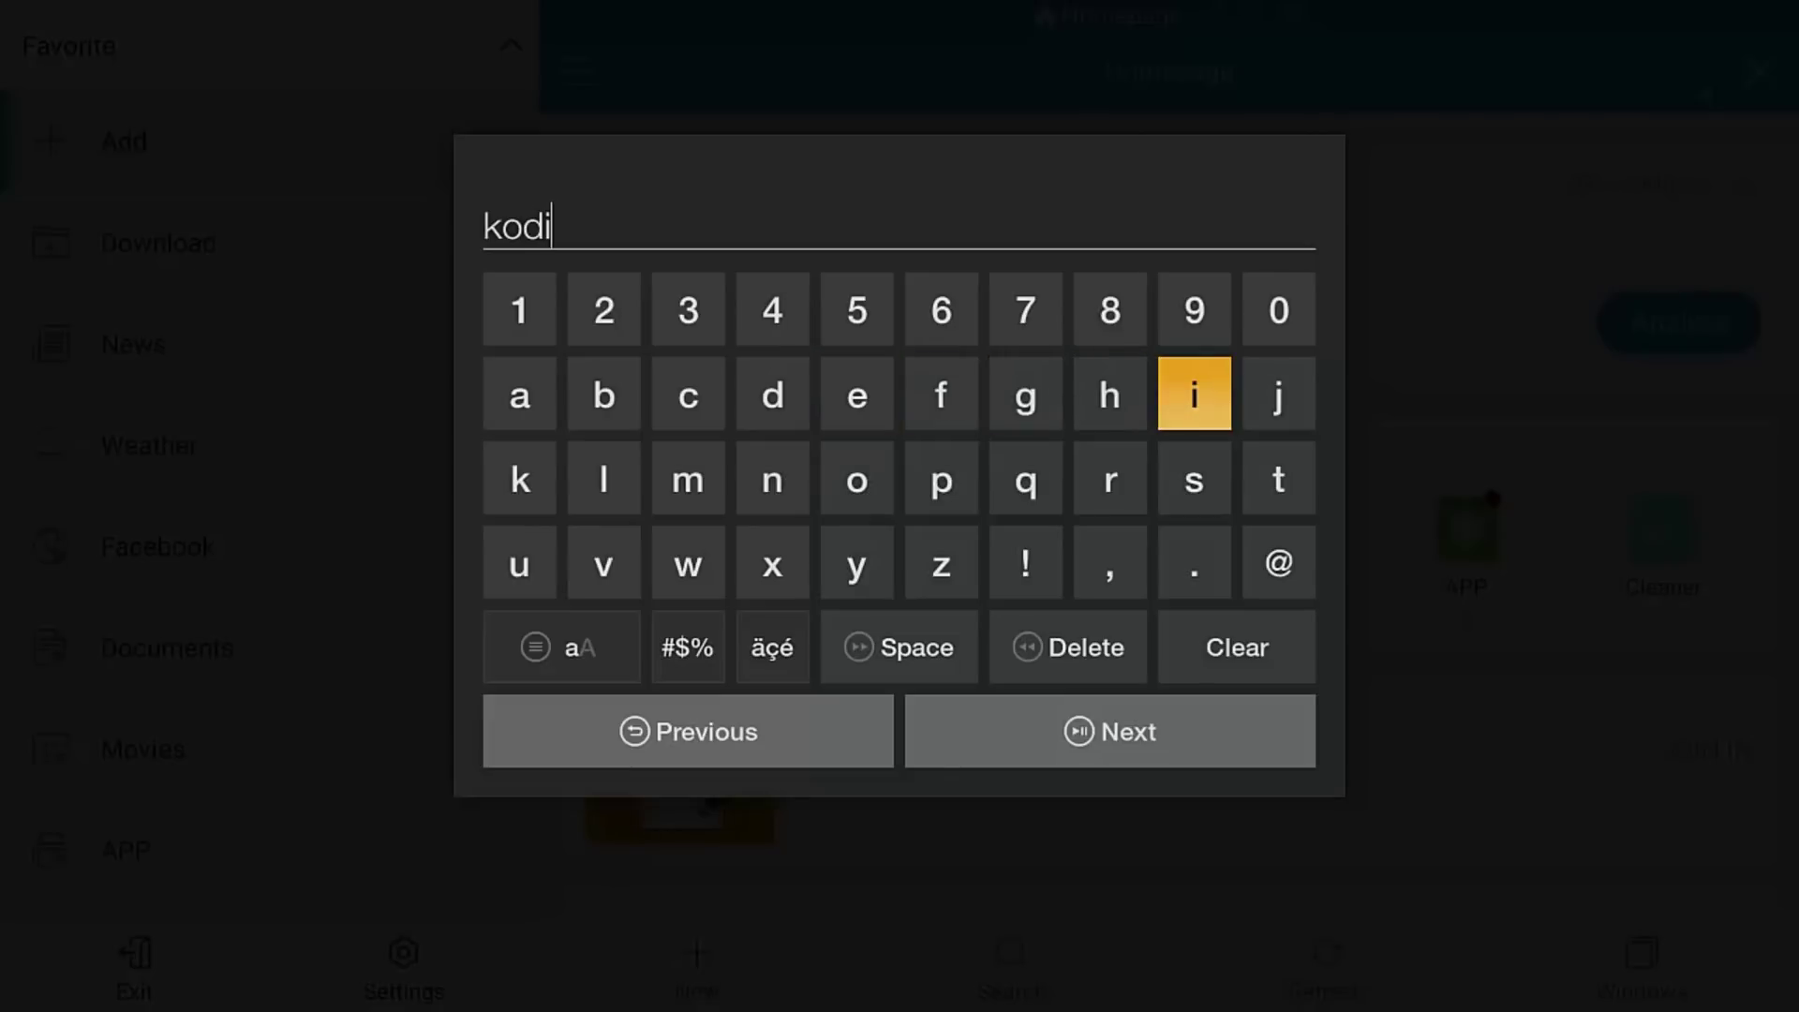
{"action": "key", "text": "Up"}
{"action": "key", "text": "Up"}
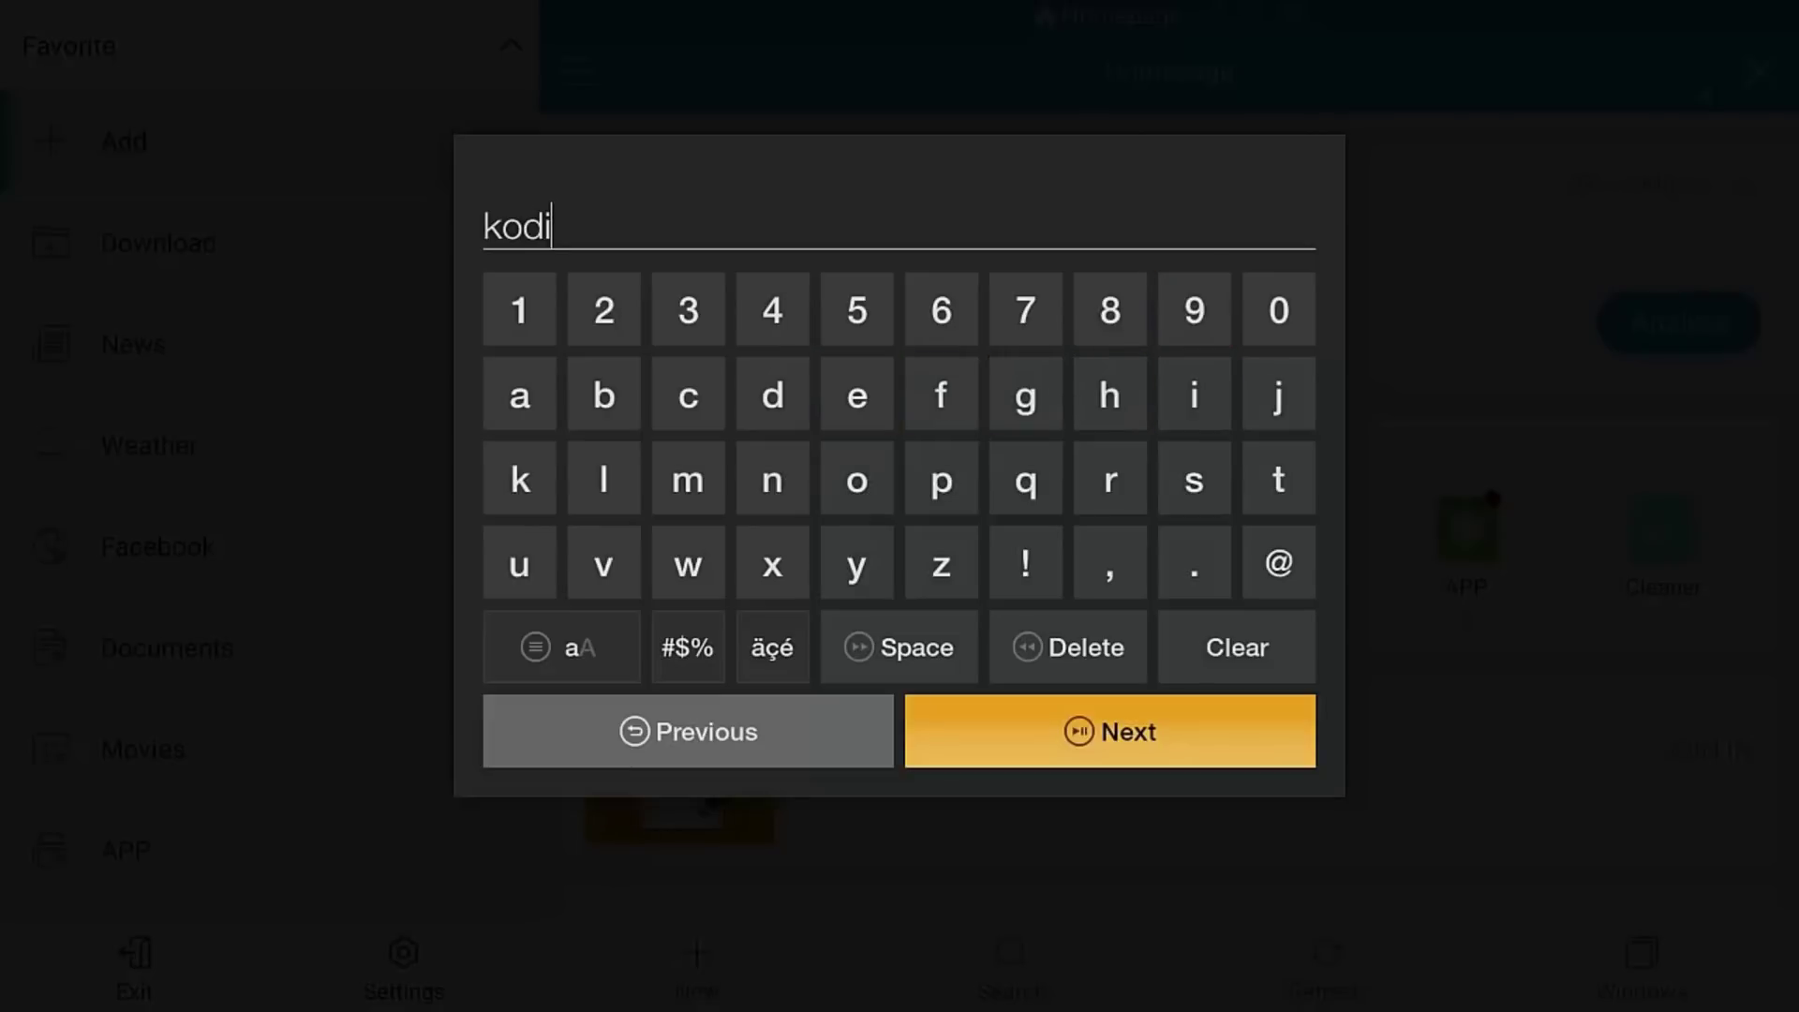
Confirm the name and add the kodi bookmark to favourites
{"action": "key", "text": "Return"}
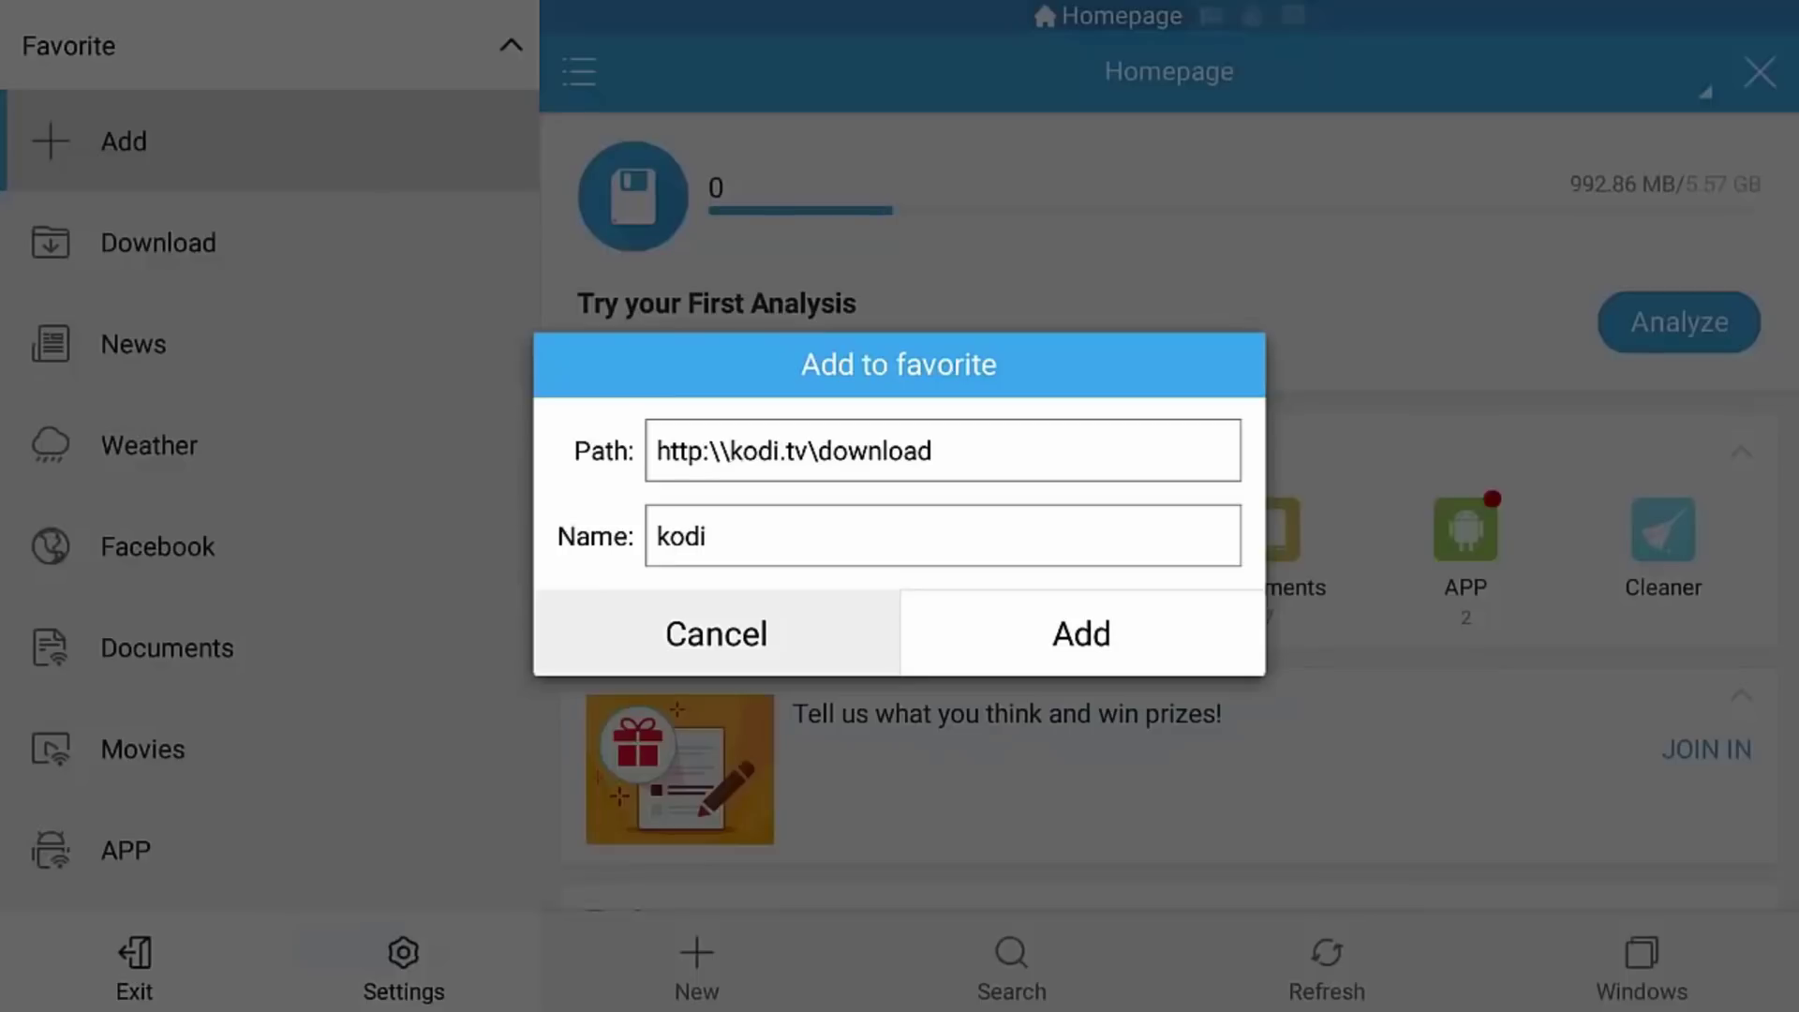
{"action": "key", "text": "Right"}
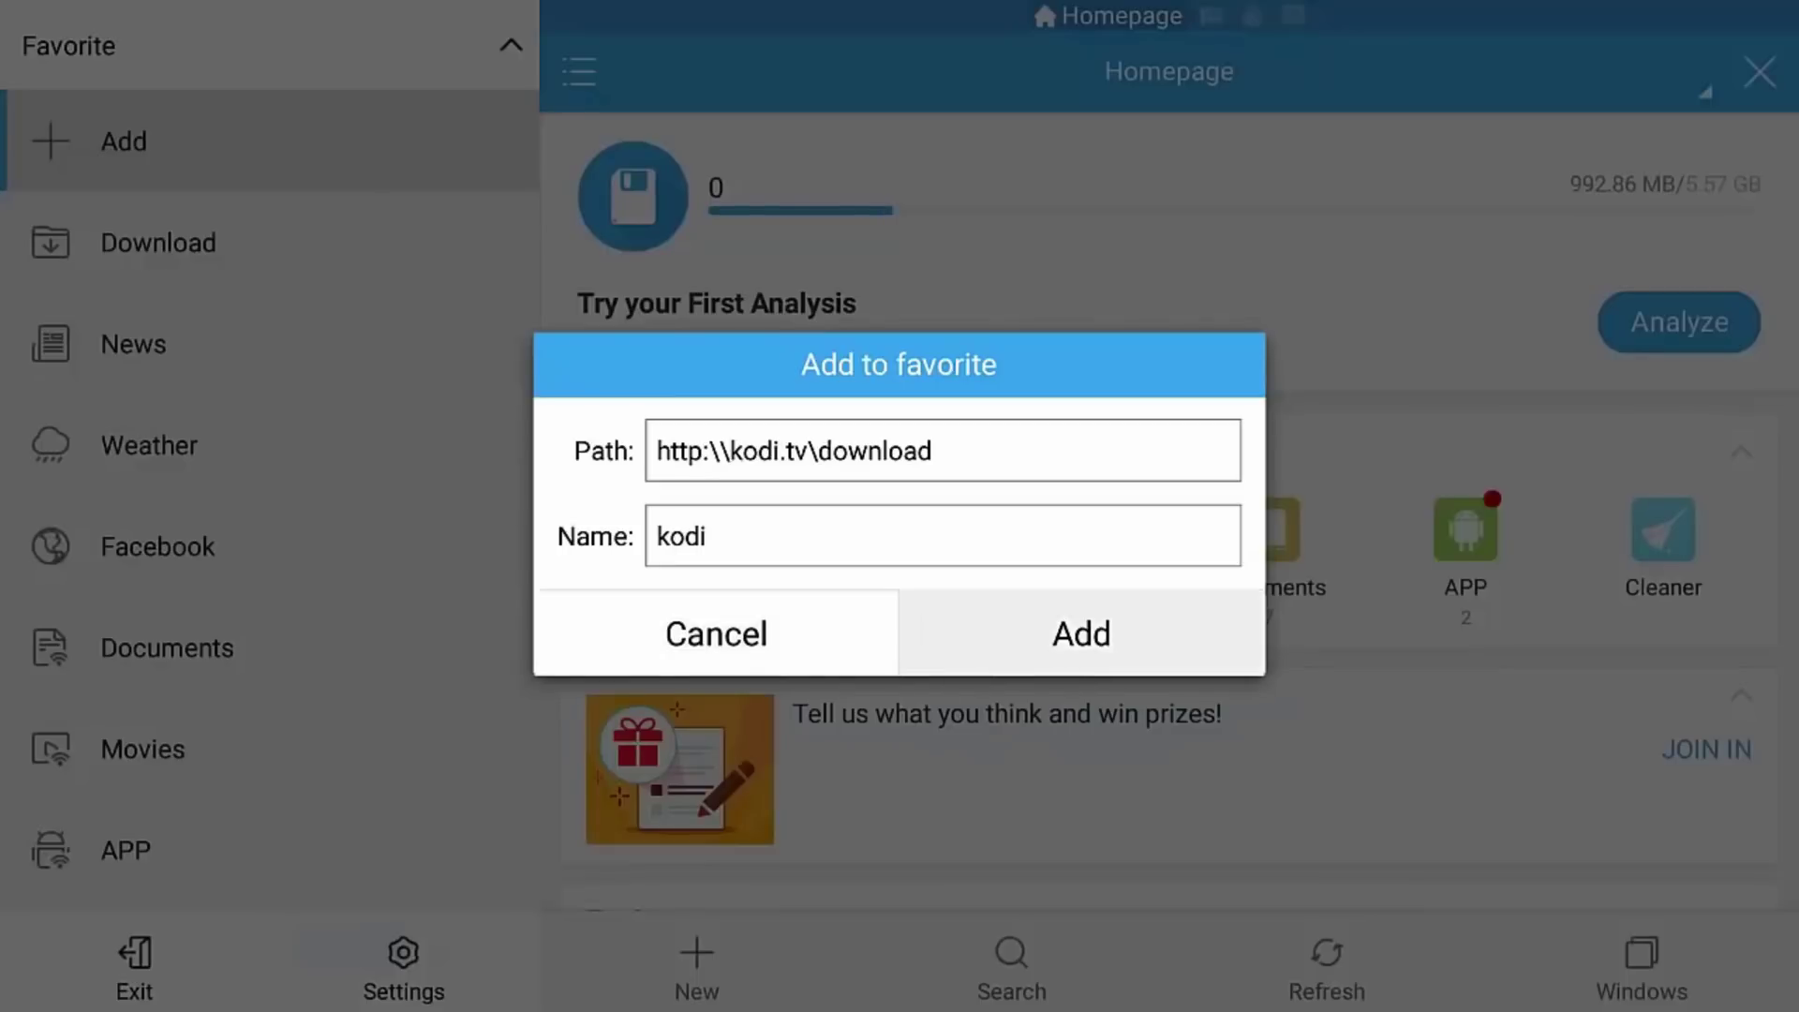
{"action": "key", "text": "Return"}
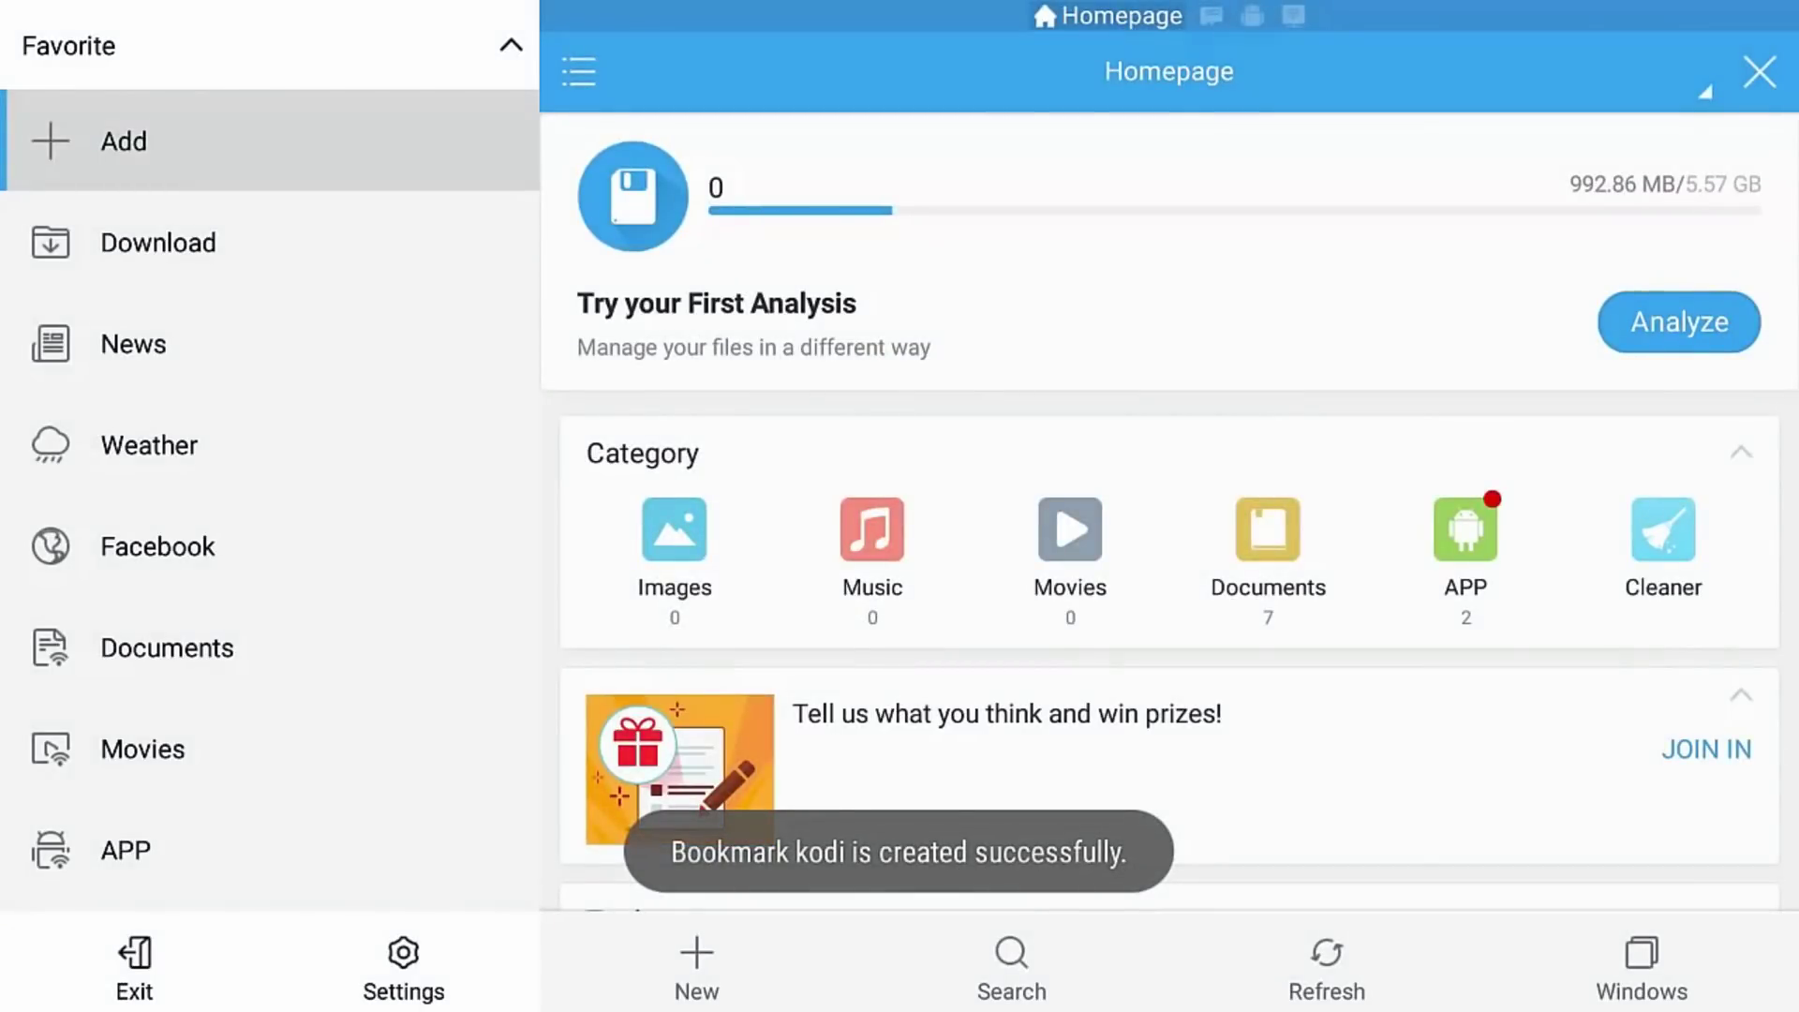
{"action": "key", "text": "Down"}
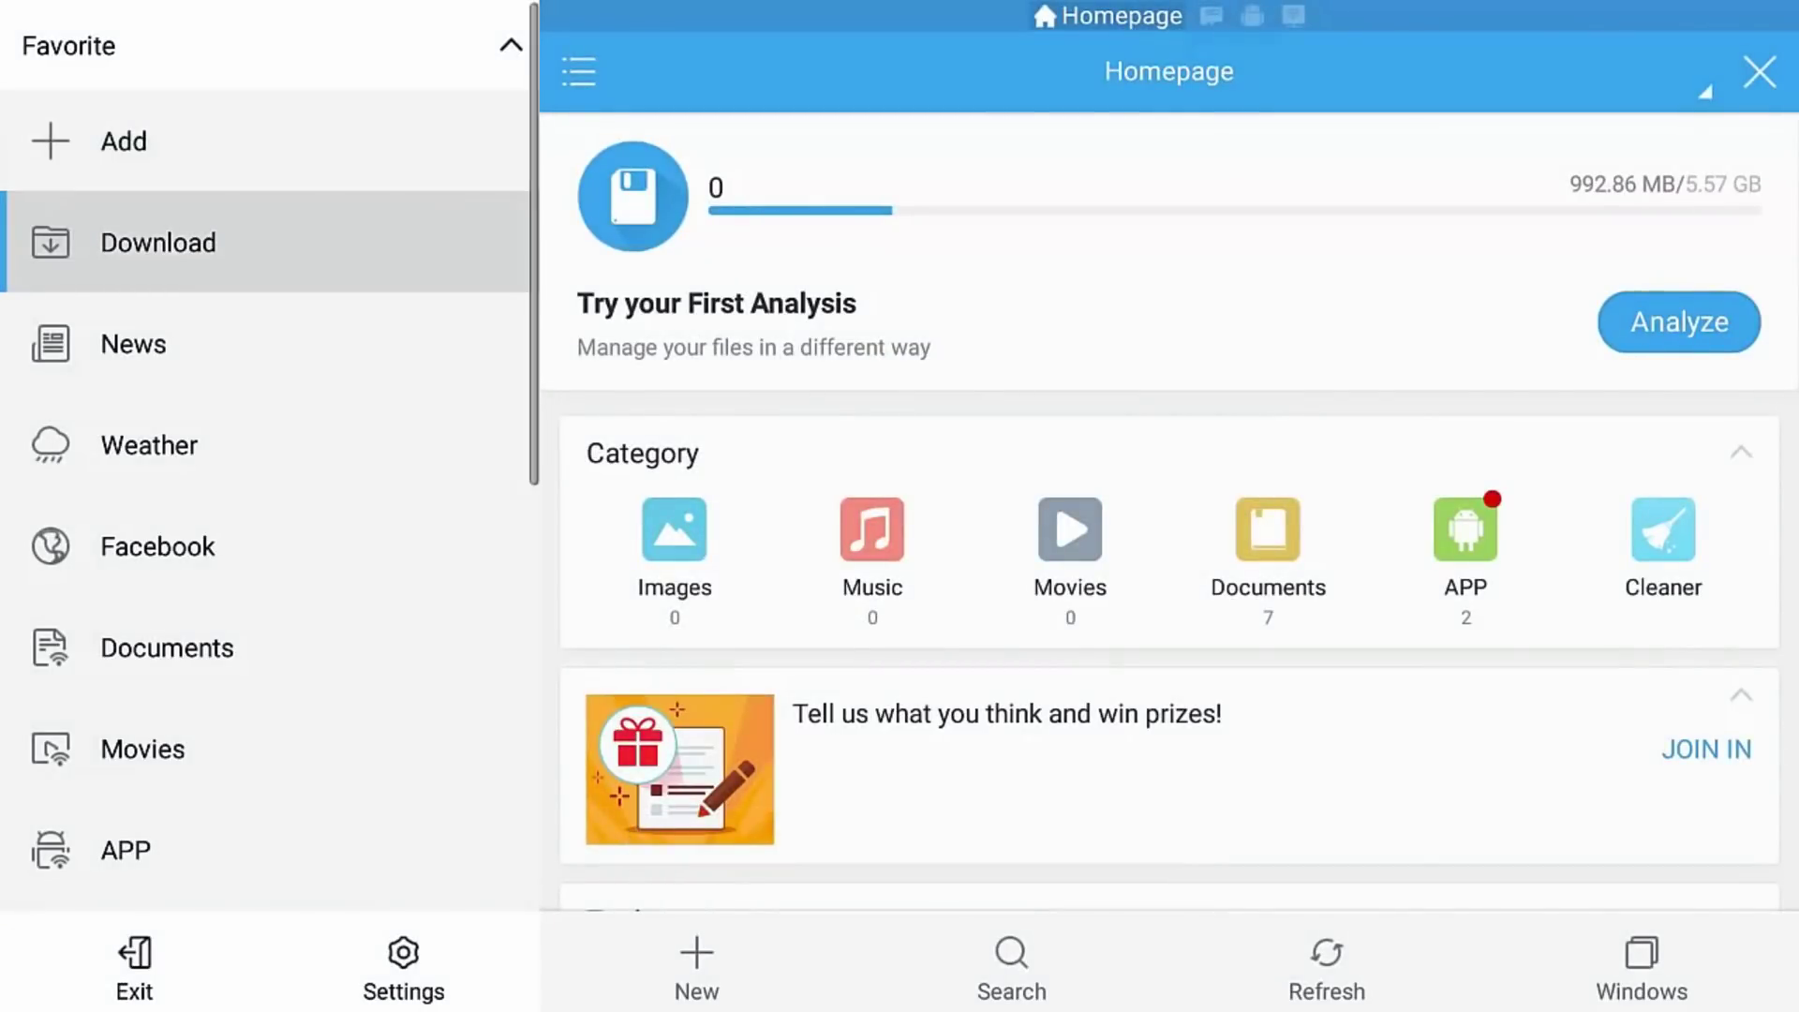
Open the kodi favourite to load the kodi.tv download page
{"action": "key", "text": "Down"}
{"action": "key", "text": "Down"}
{"action": "key", "text": "Down"}
{"action": "key", "text": "Down"}
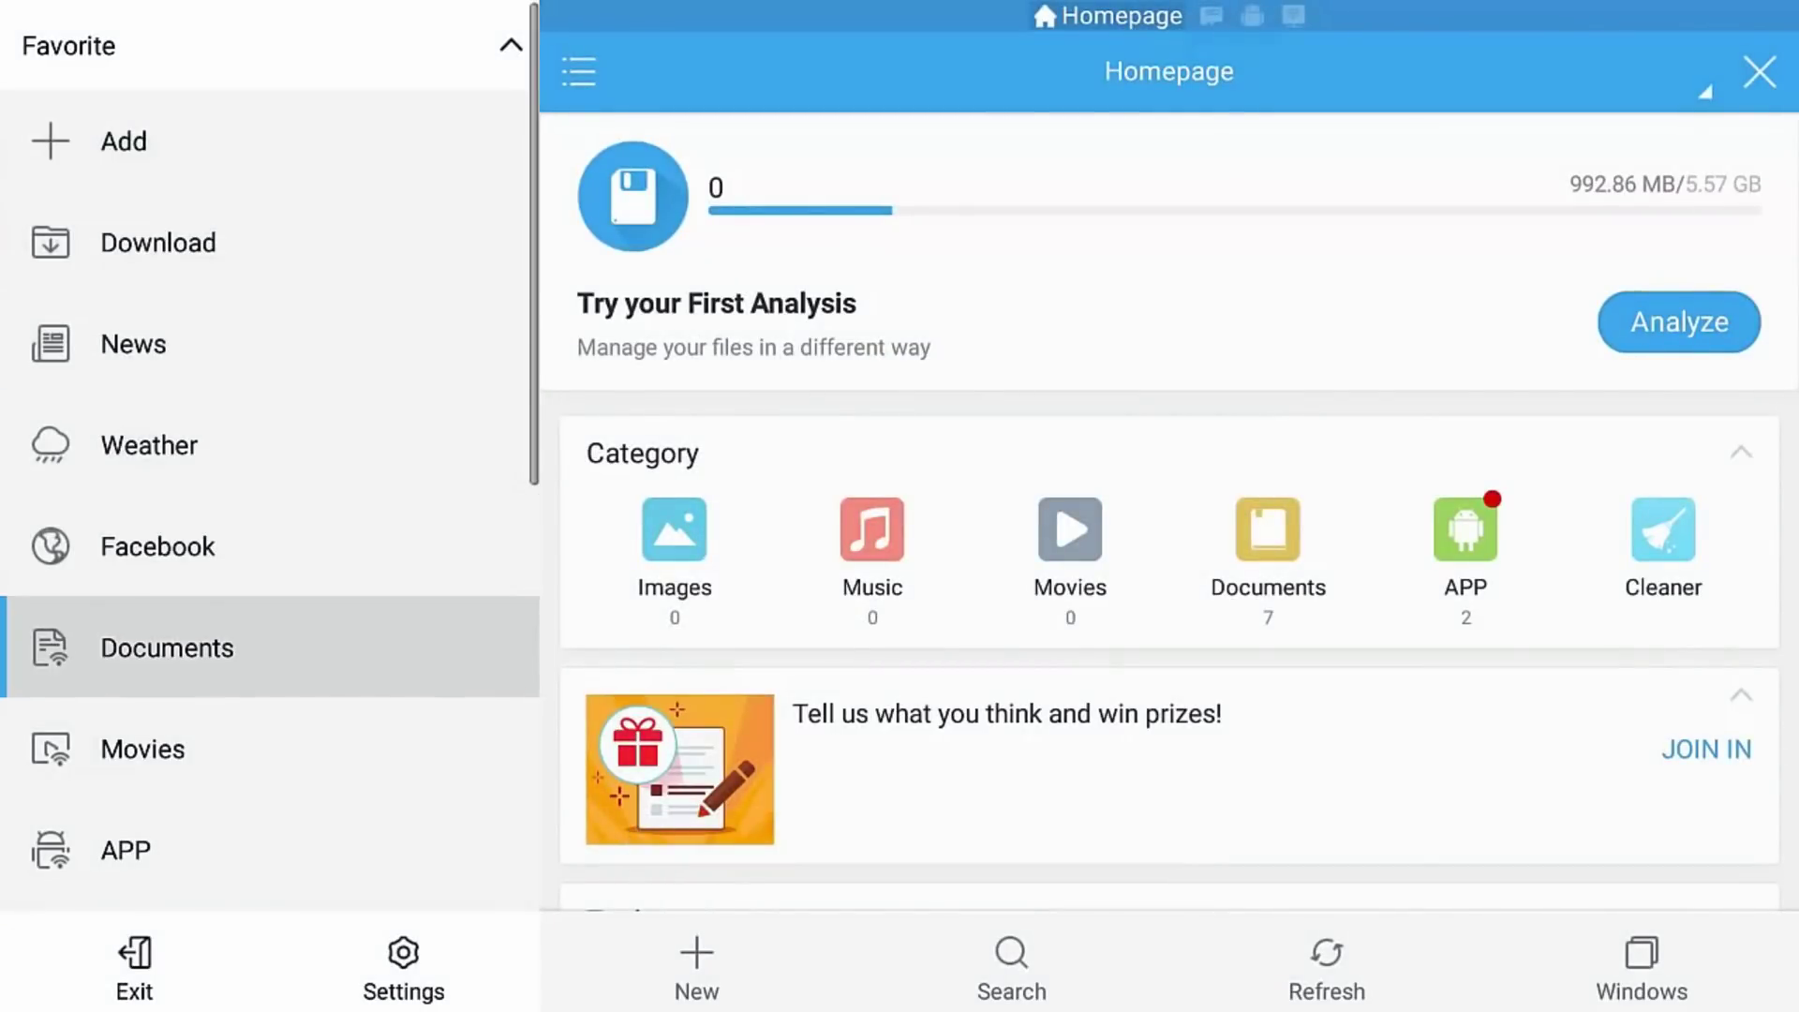
{"action": "key", "text": "Down"}
{"action": "key", "text": "Down"}
{"action": "key", "text": "Down"}
{"action": "key", "text": "Down"}
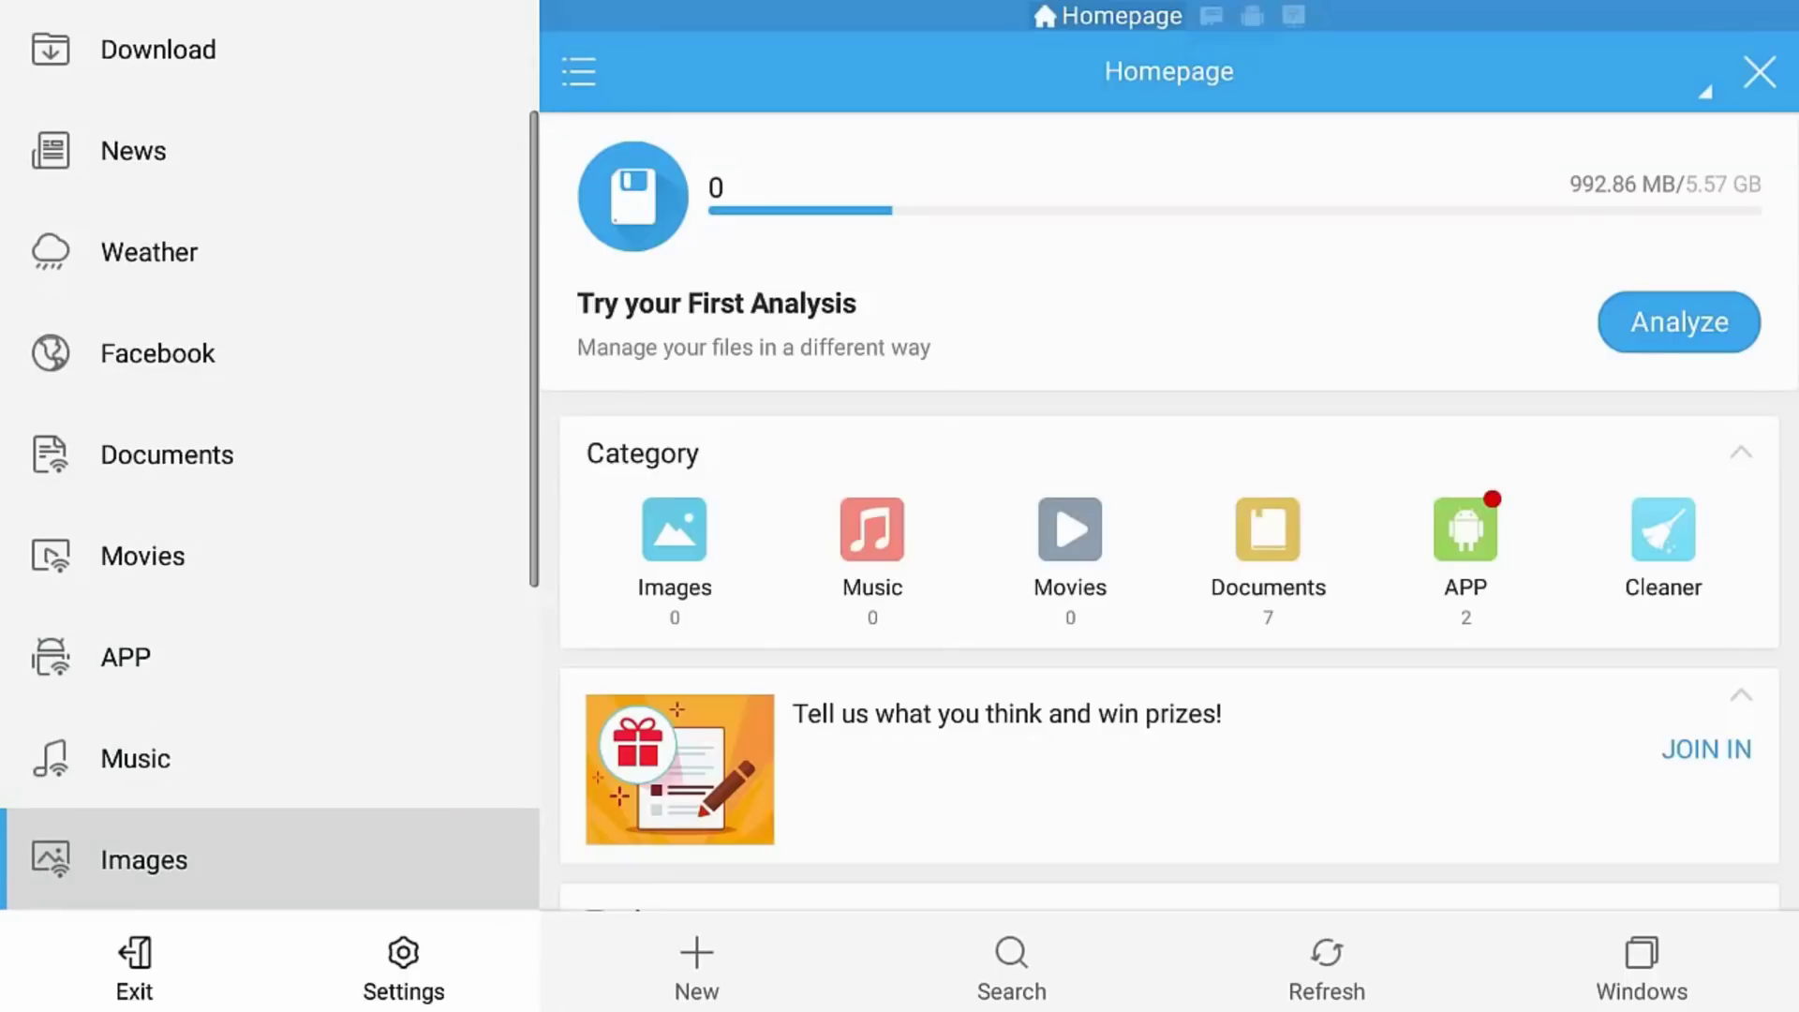
{"action": "key", "text": "Down"}
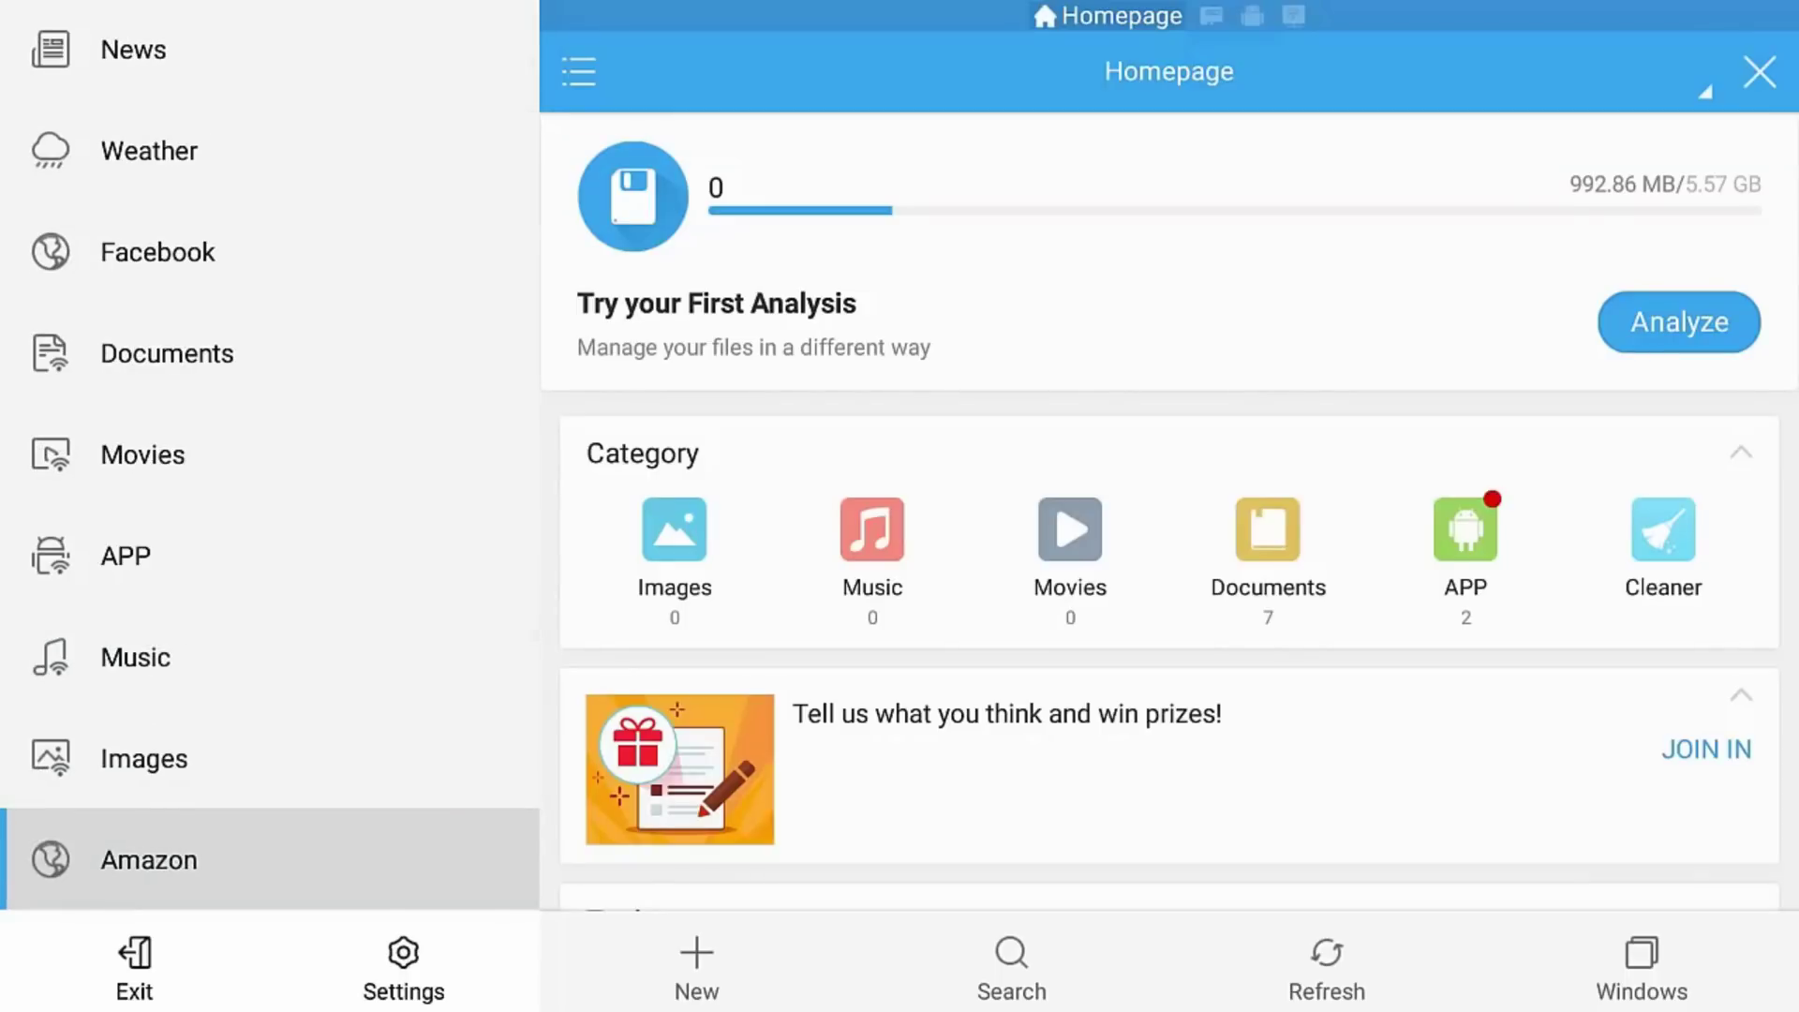
{"action": "key", "text": "Down"}
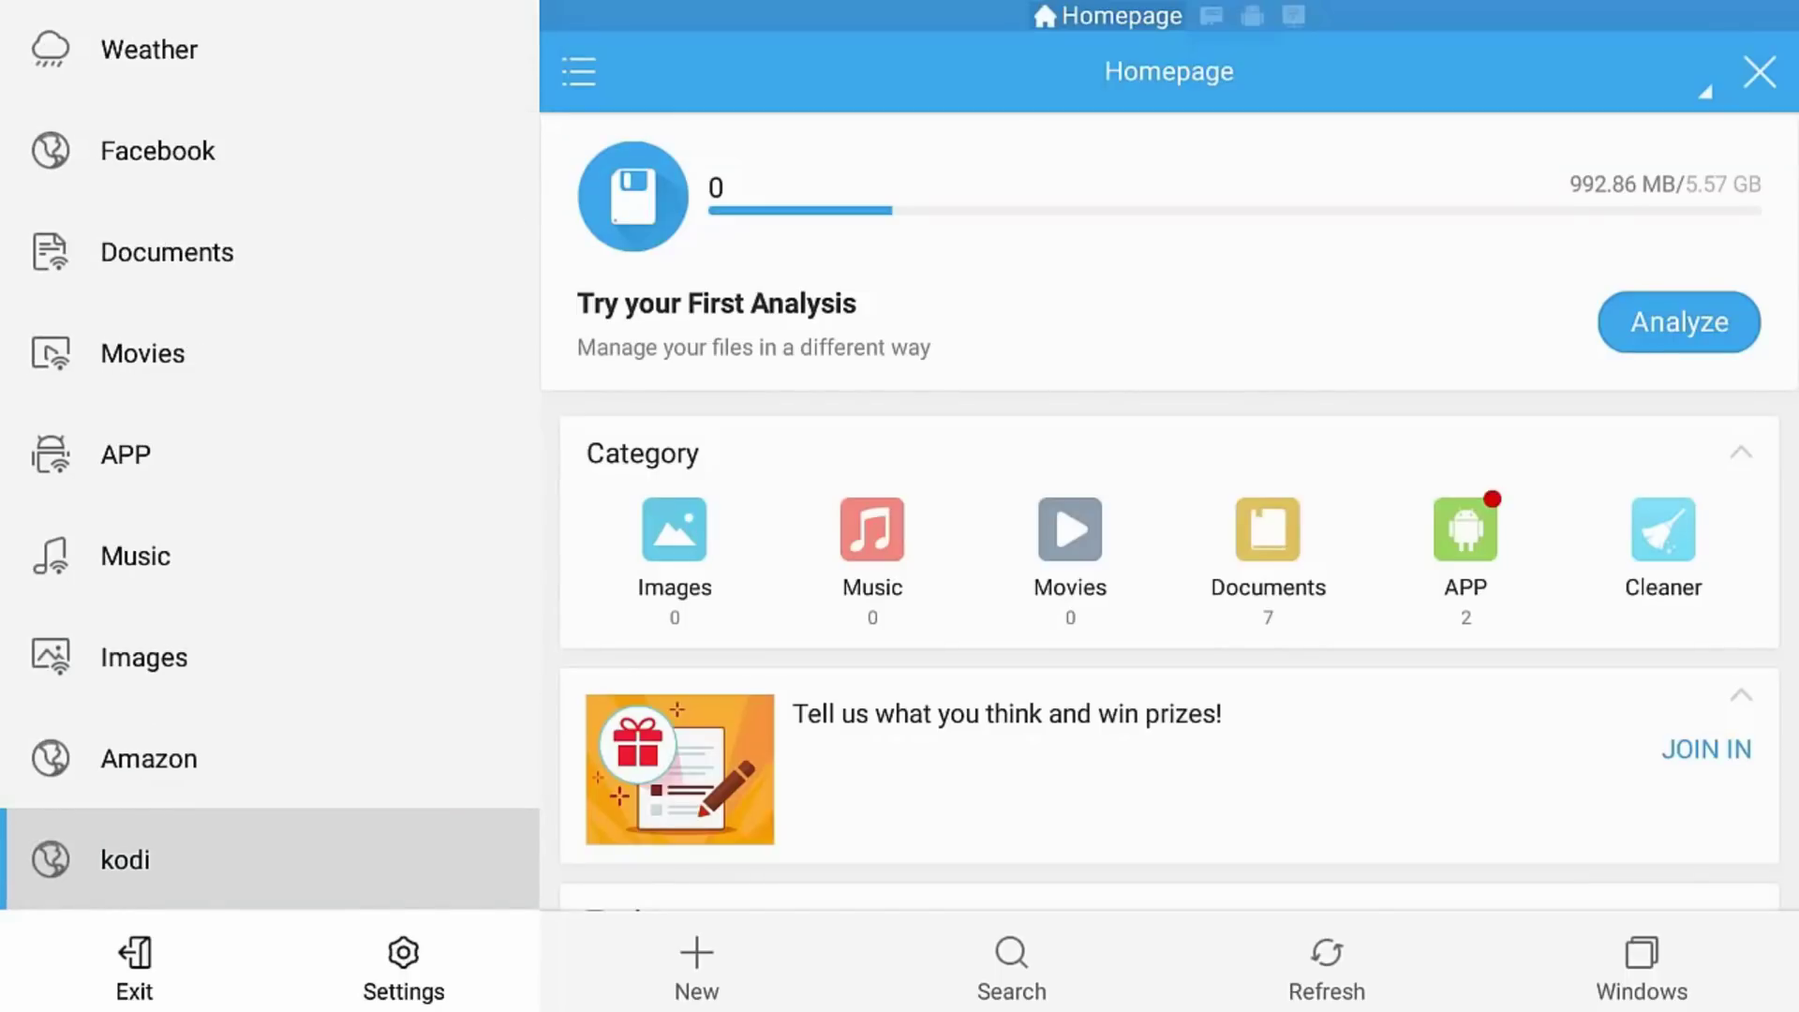
{"action": "key", "text": "Return"}
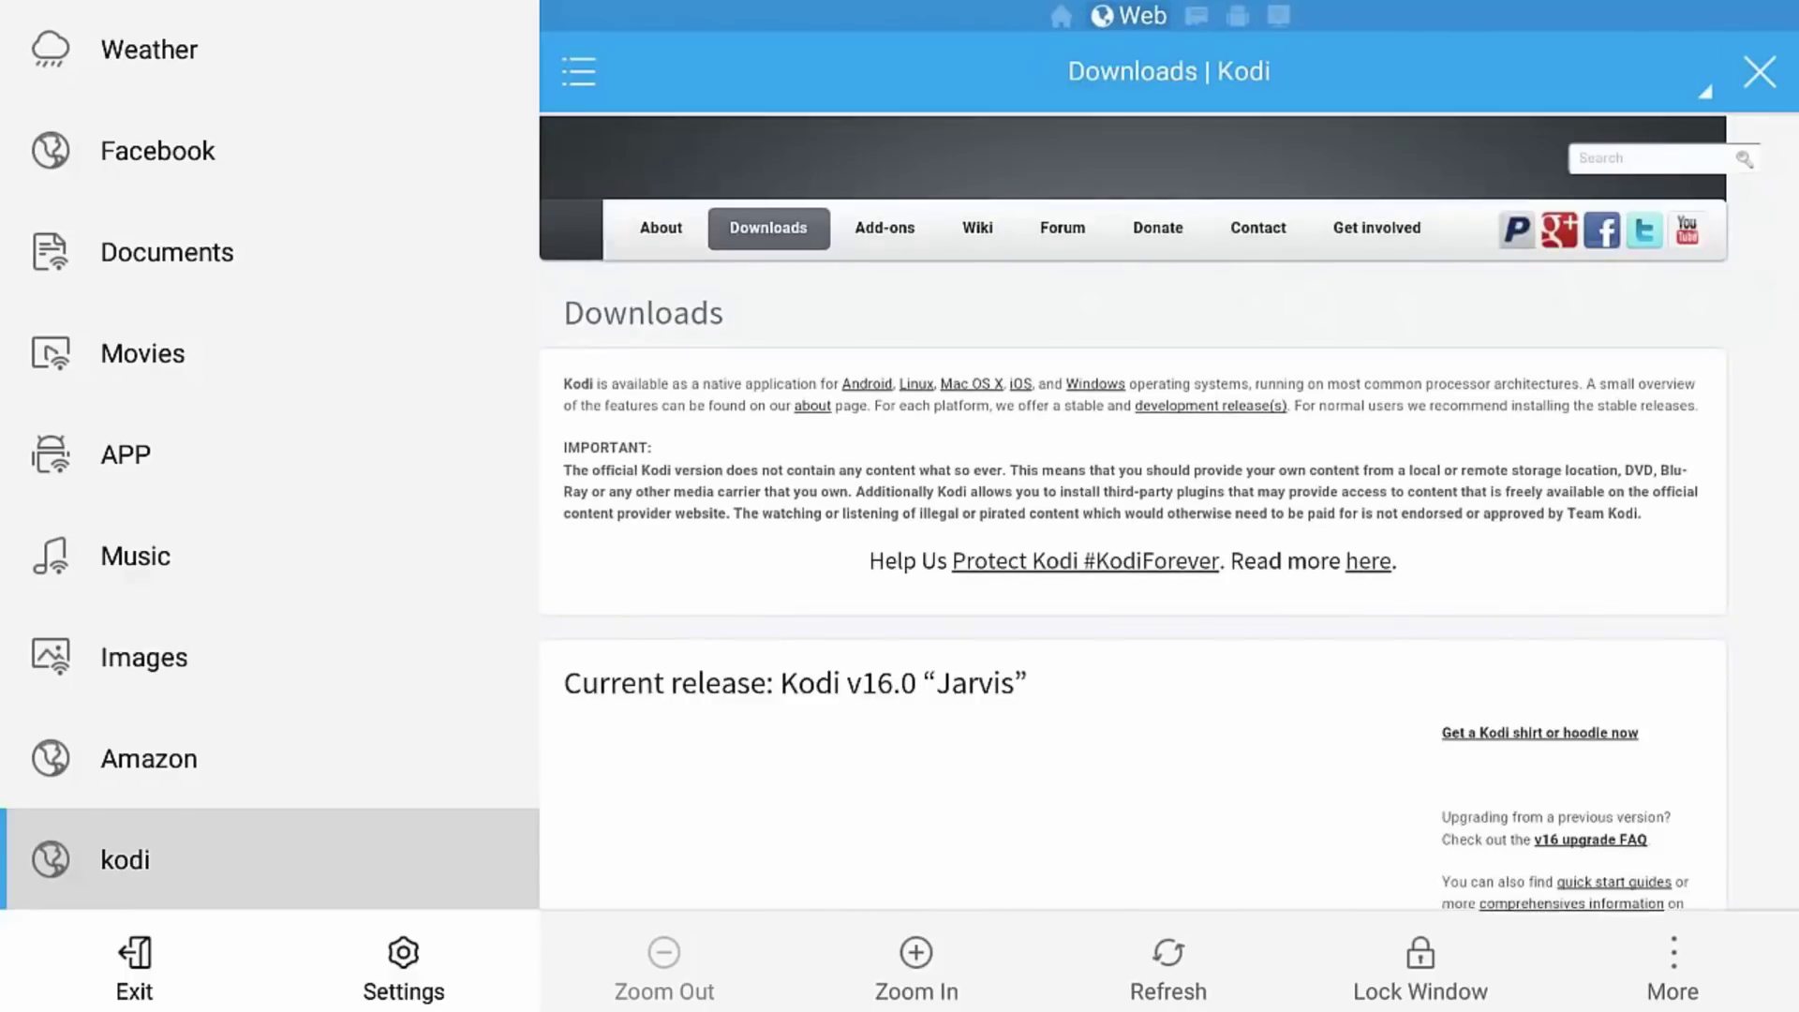
Scroll the Kodi Downloads page to the v16.0 Jarvis platform links, including Android
{"action": "key", "text": "Down"}
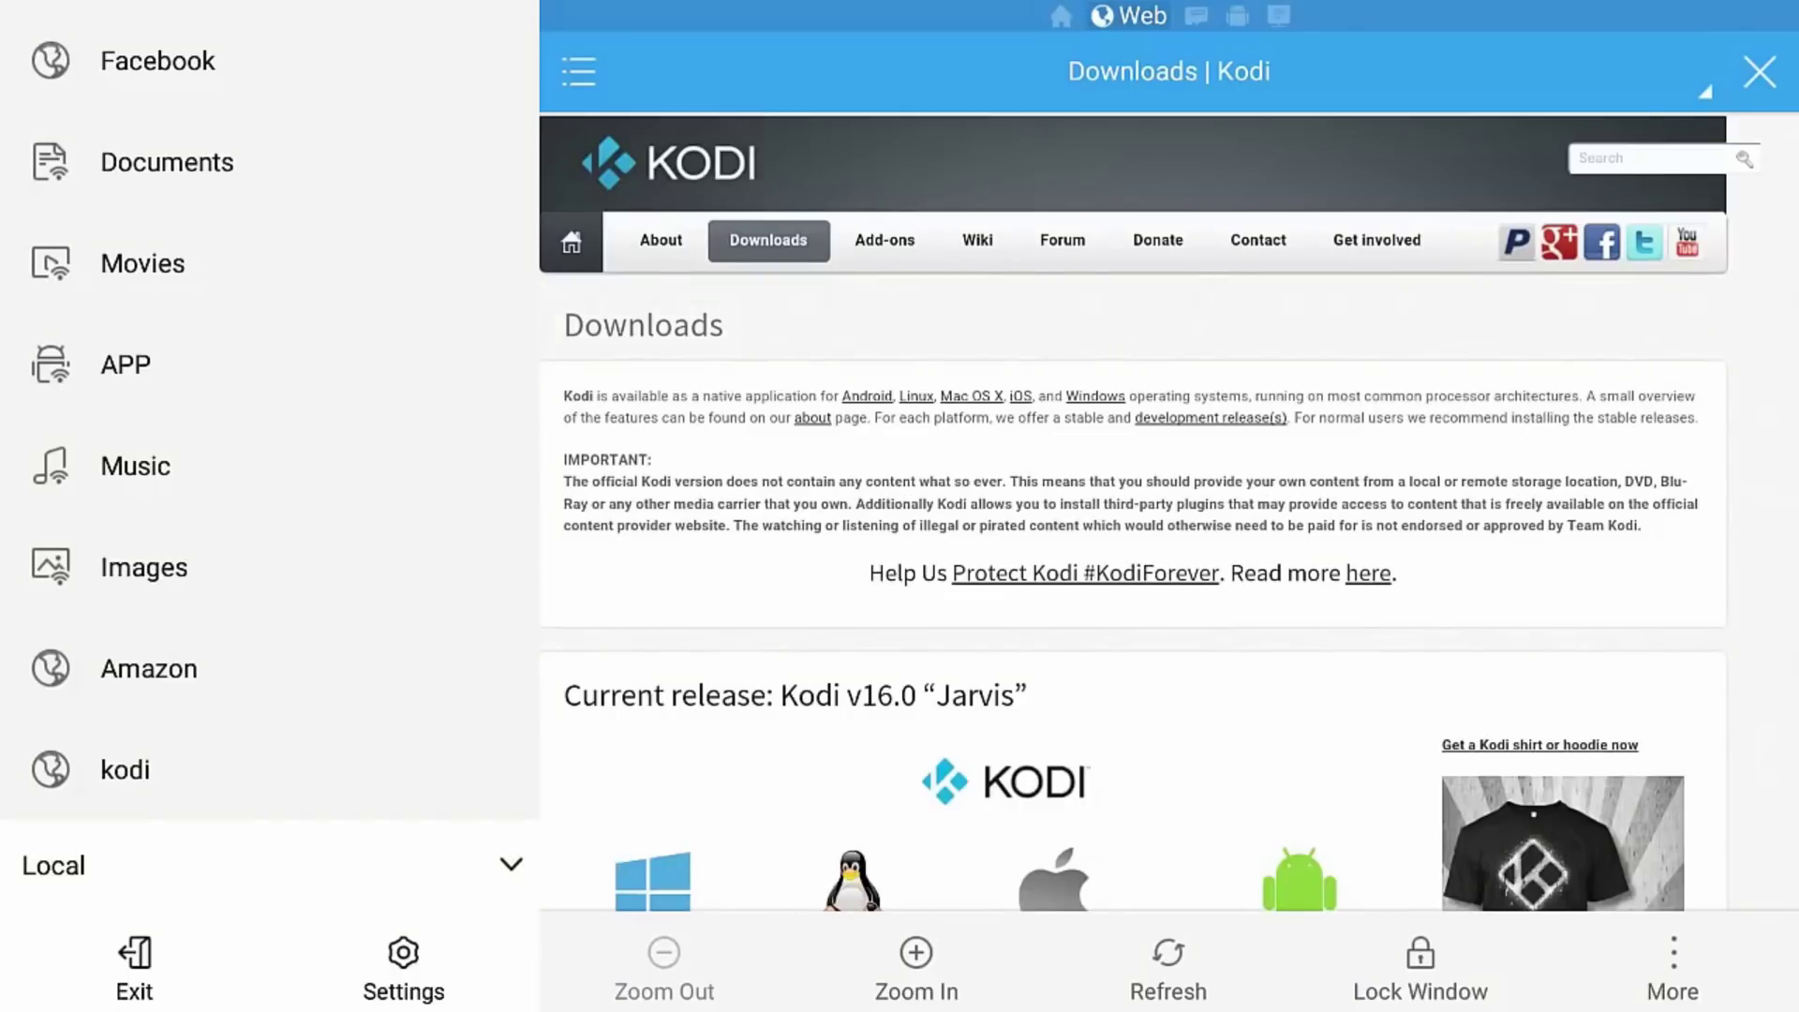
{"action": "key", "text": "Right"}
{"action": "key", "text": "Down"}
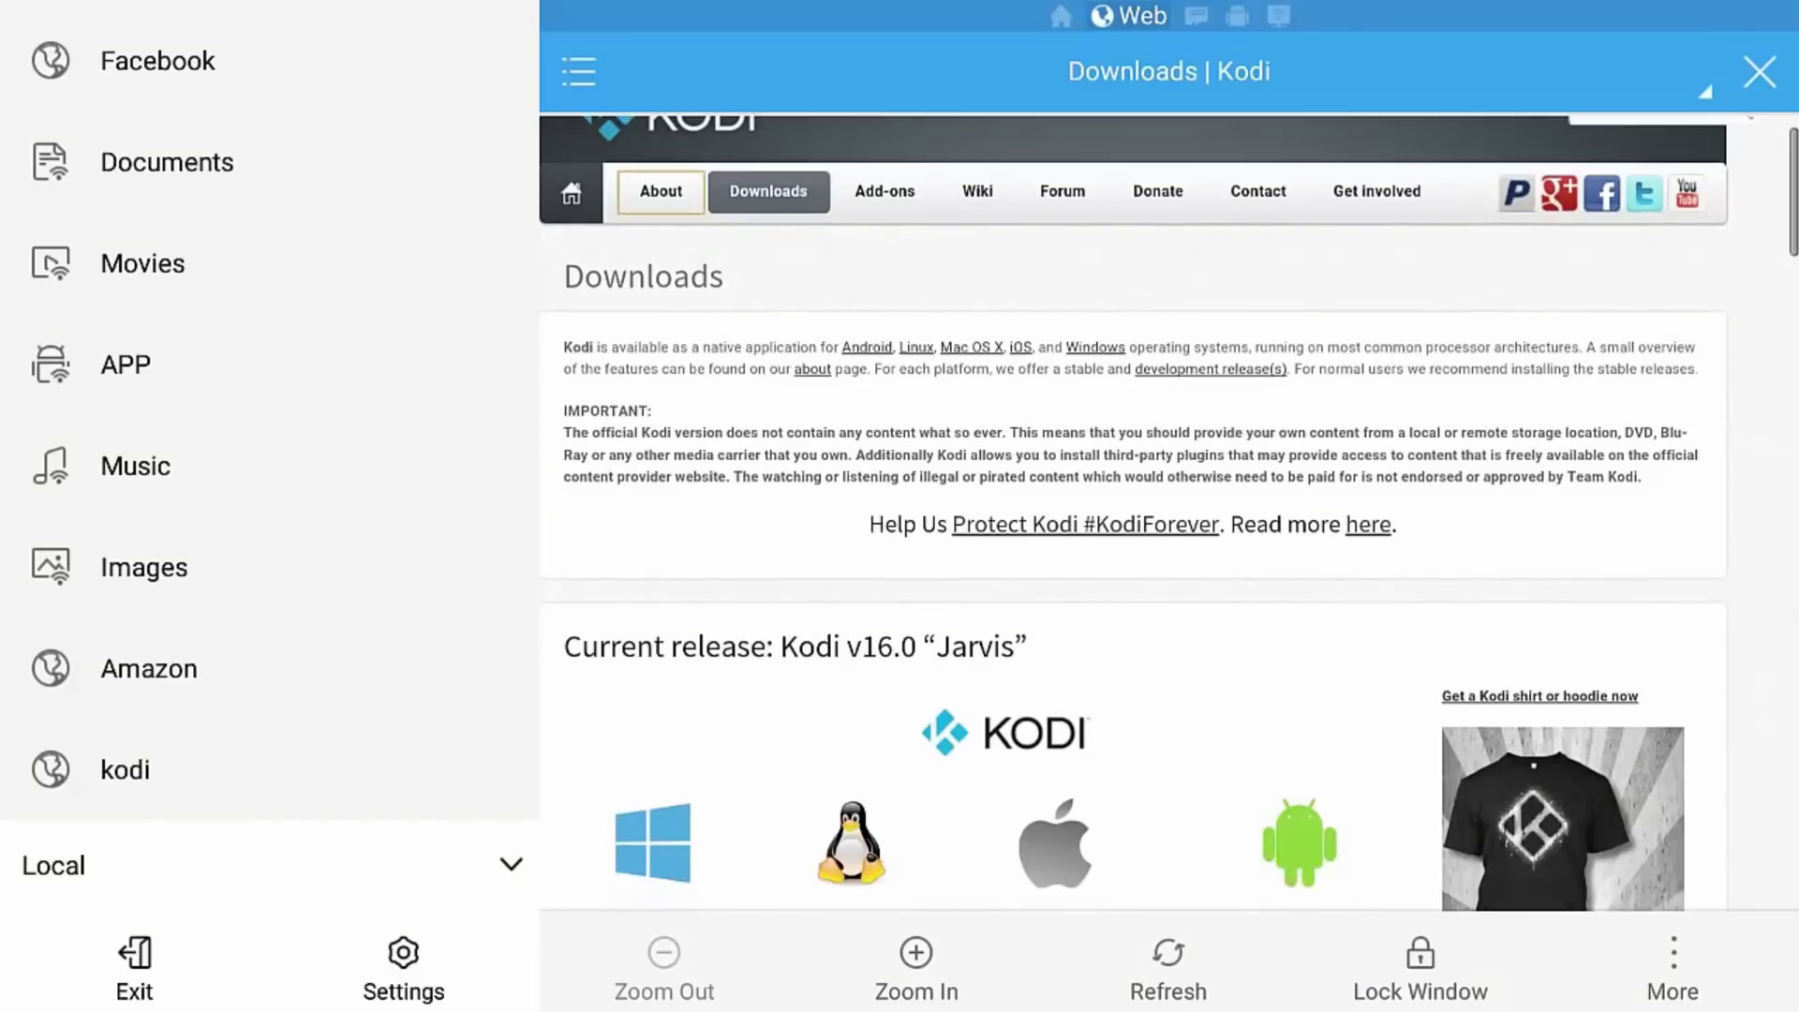
{"action": "key", "text": "Down"}
{"action": "key", "text": "Down"}
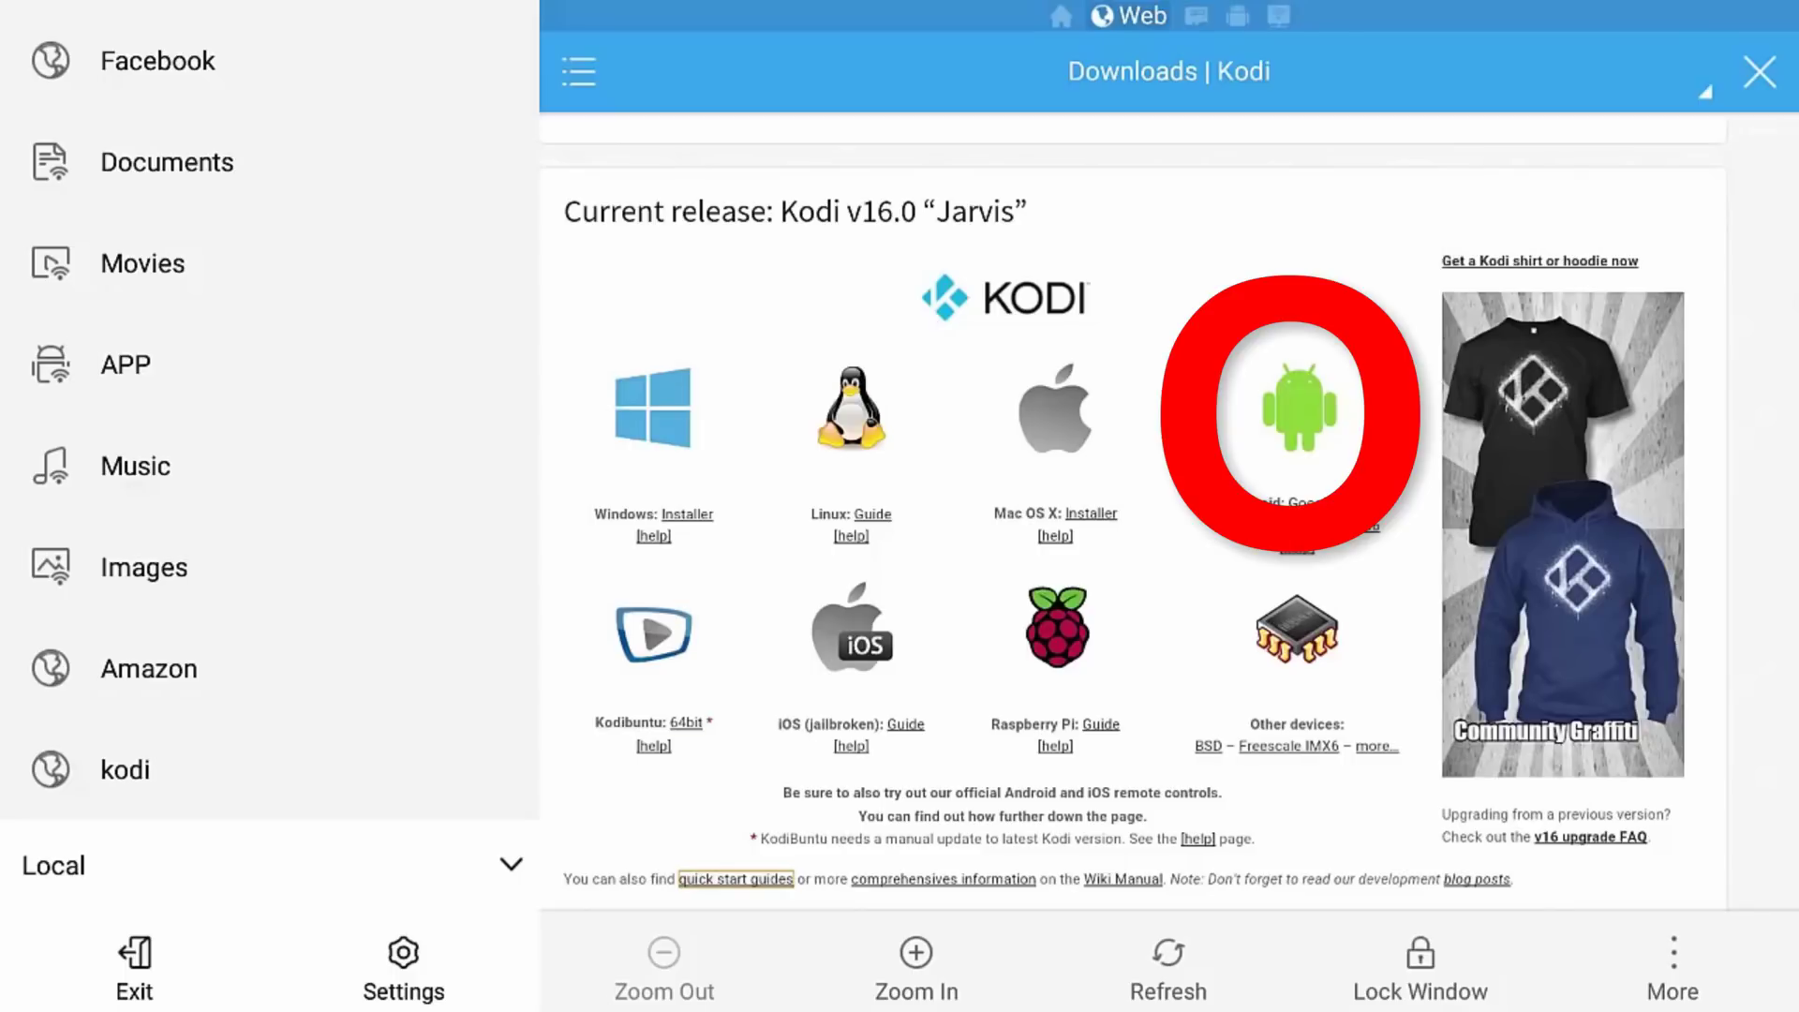
{"action": "key", "text": "Up"}
{"action": "key", "text": "Right"}
{"action": "key", "text": "Right"}
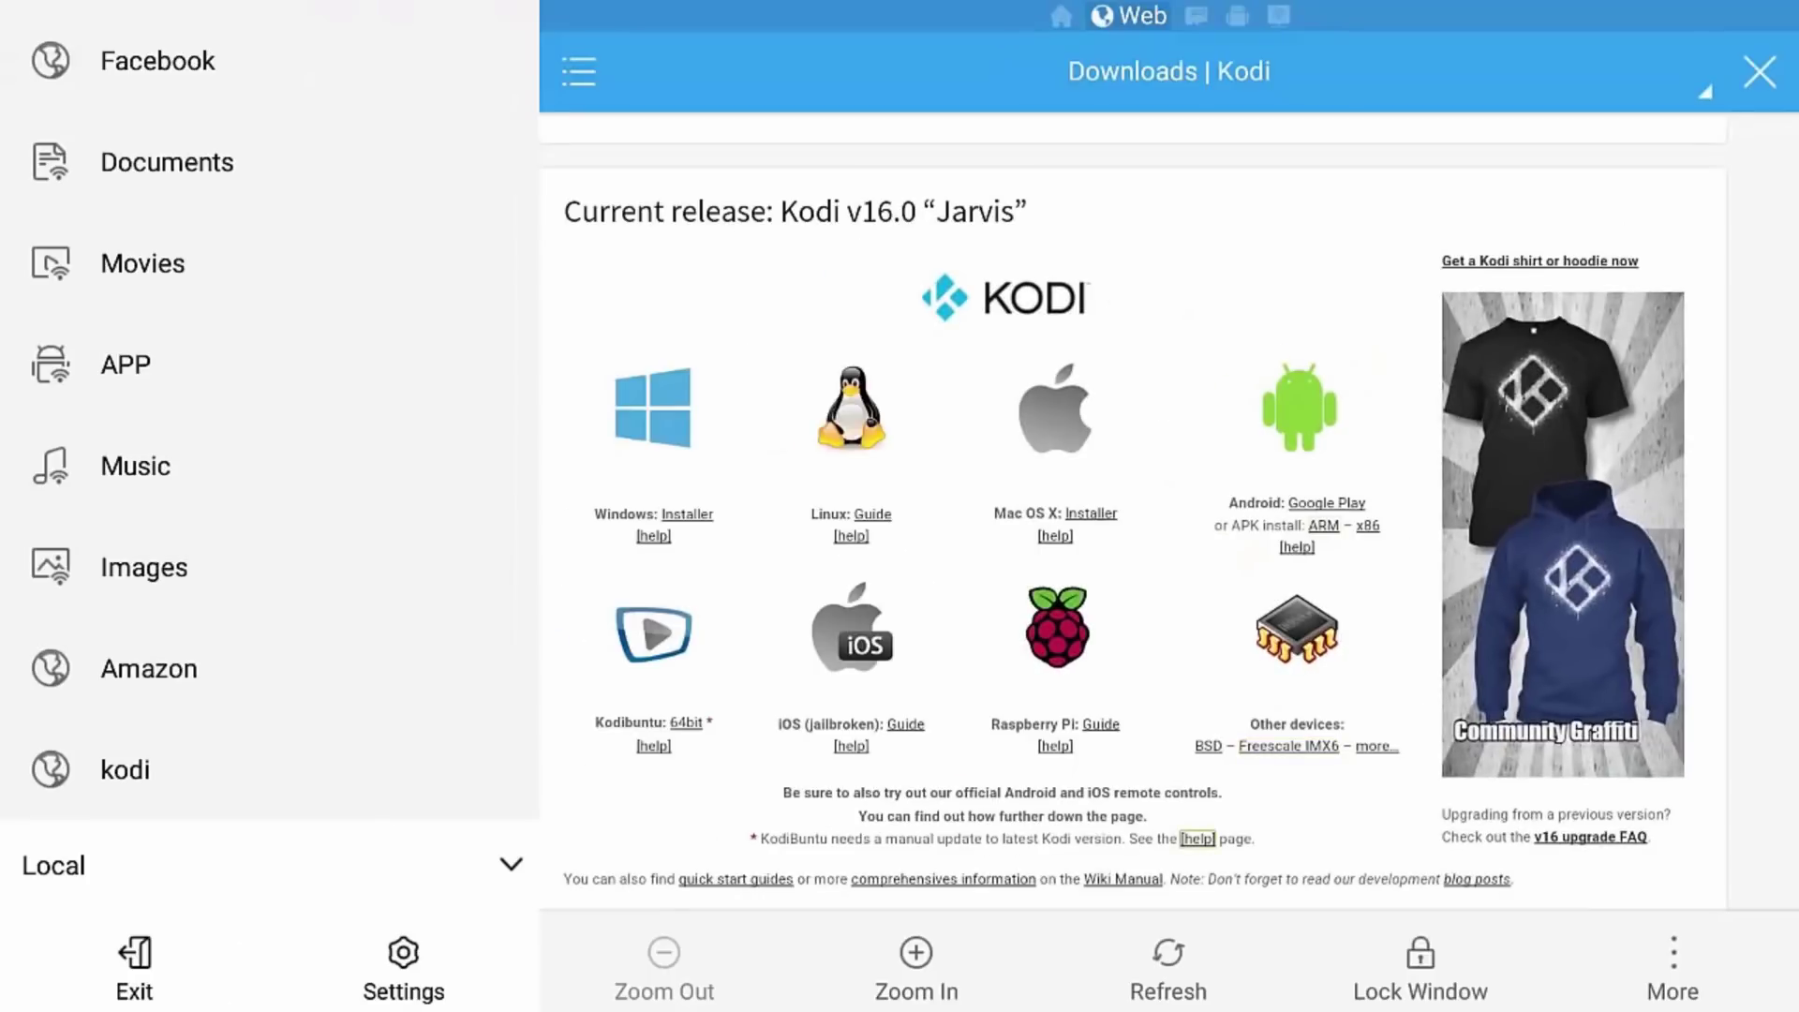
Scroll the downloads page past the Release Candidate builds section
{"action": "key", "text": "Down"}
{"action": "key", "text": "Down"}
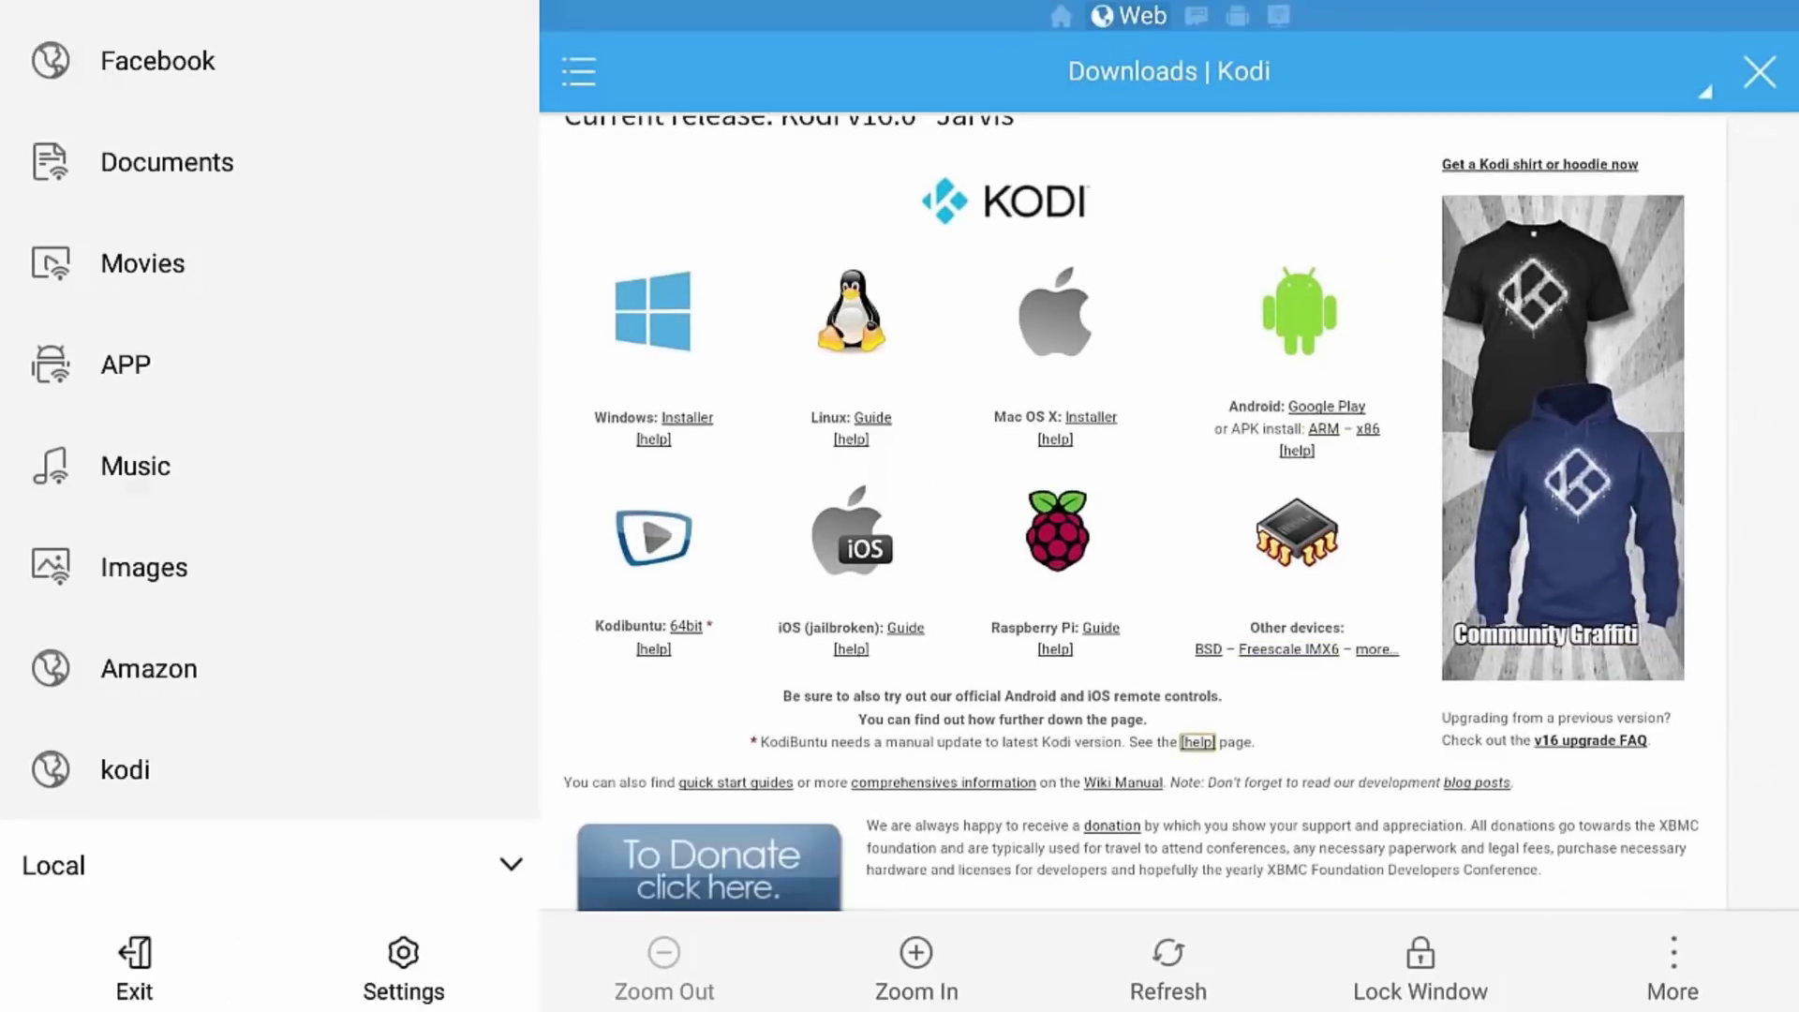
{"action": "key", "text": "Down"}
{"action": "key", "text": "Down"}
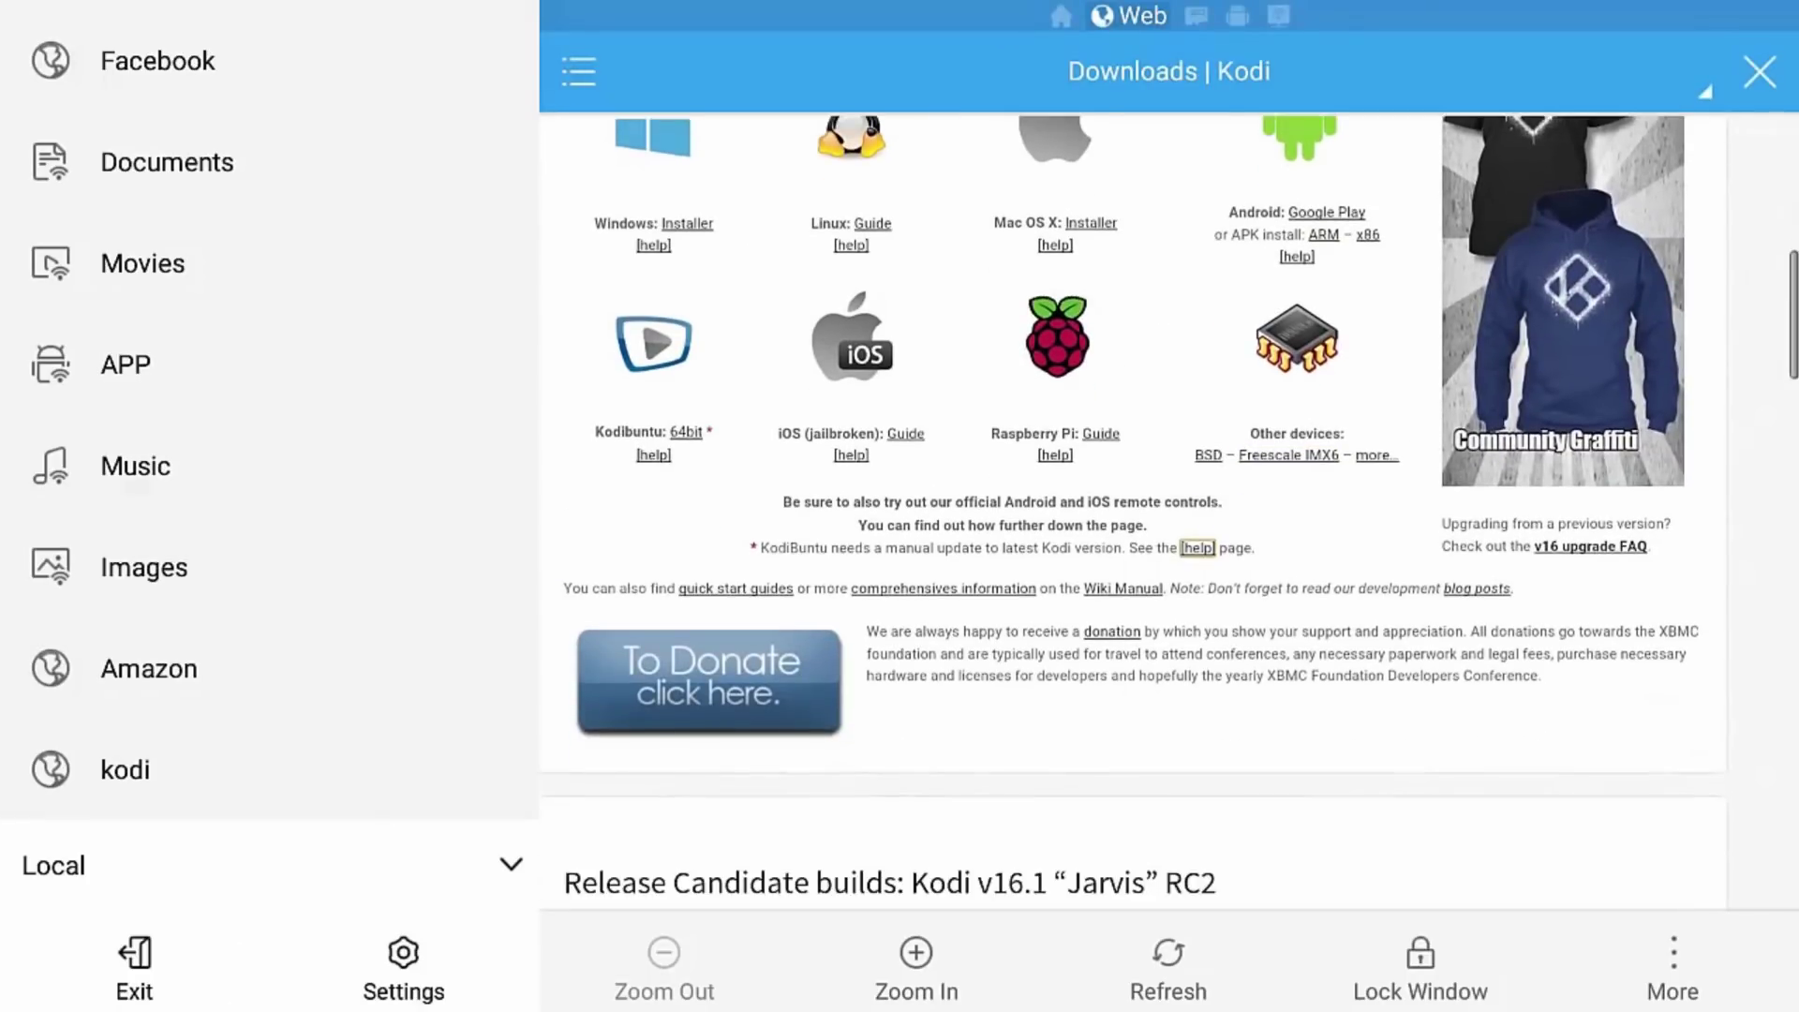
{"action": "key", "text": "Down"}
{"action": "key", "text": "Down"}
{"action": "key", "text": "Down"}
{"action": "key", "text": "Down"}
{"action": "key", "text": "Down"}
{"action": "key", "text": "Down"}
{"action": "key", "text": "Down"}
{"action": "key", "text": "Down"}
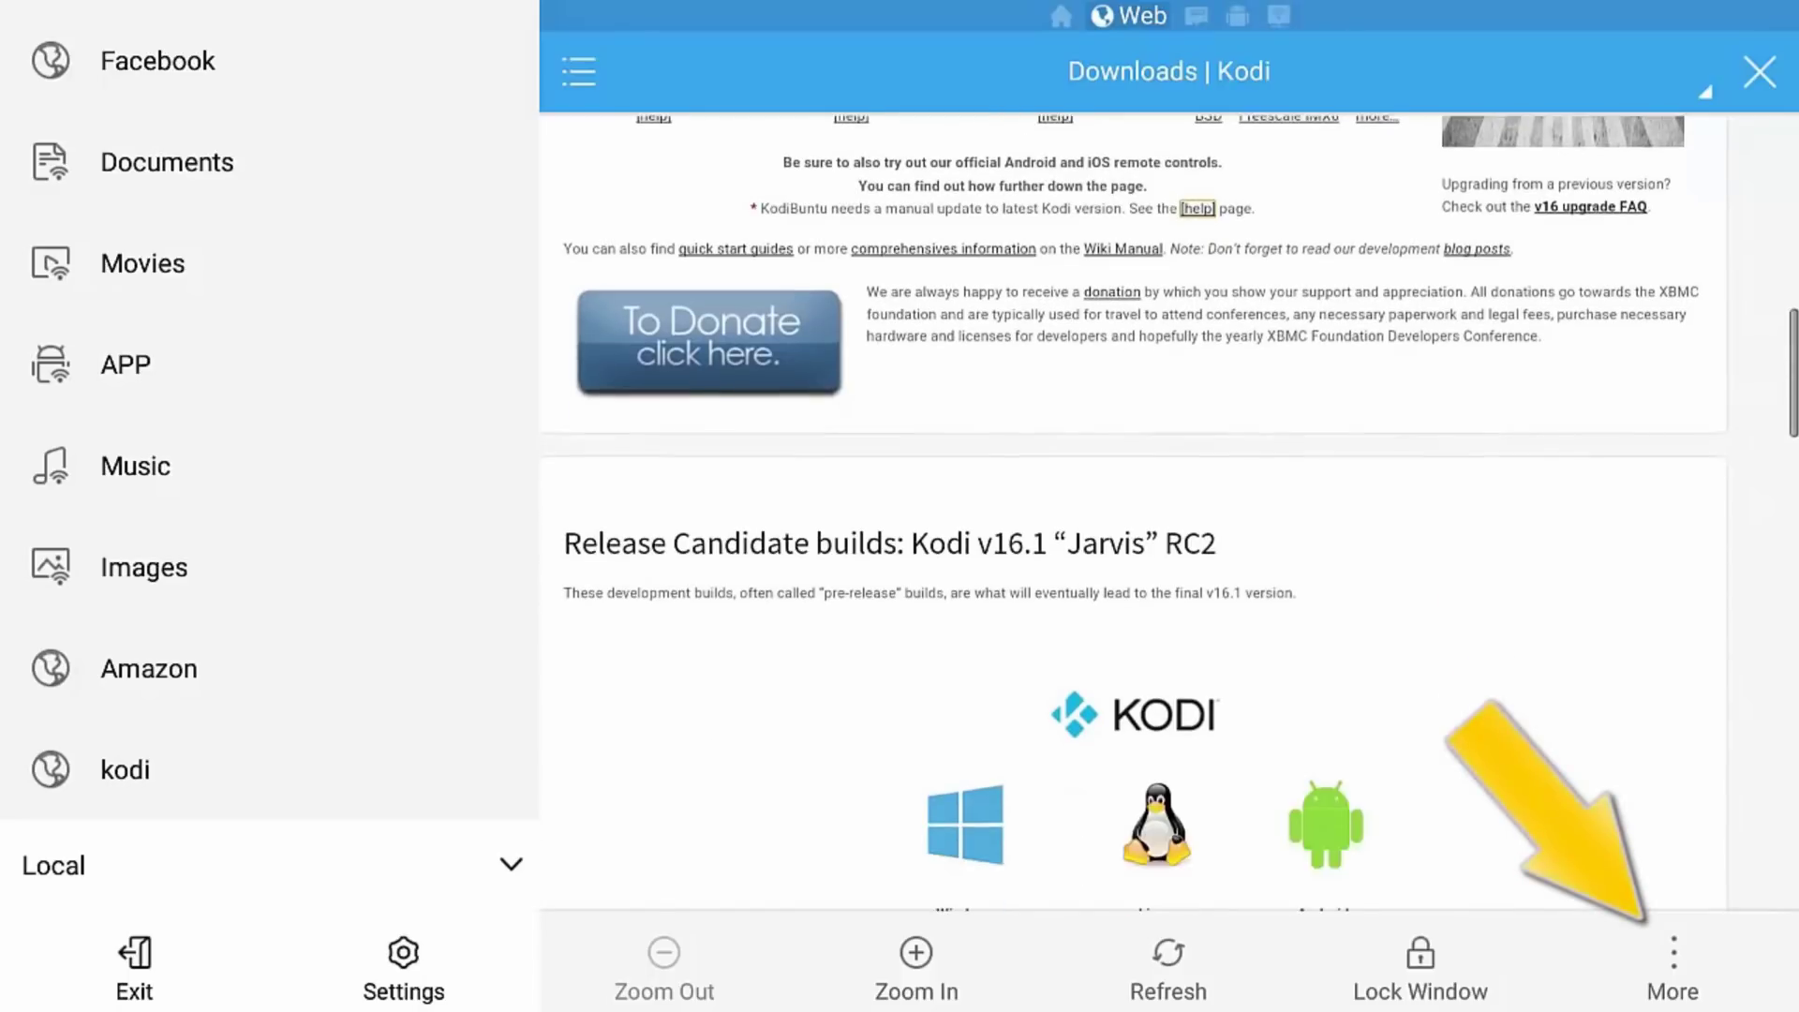
{"action": "key", "text": "Down"}
{"action": "key", "text": "Down"}
{"action": "key", "text": "Down"}
{"action": "key", "text": "Down"}
{"action": "key", "text": "Down"}
{"action": "key", "text": "Down"}
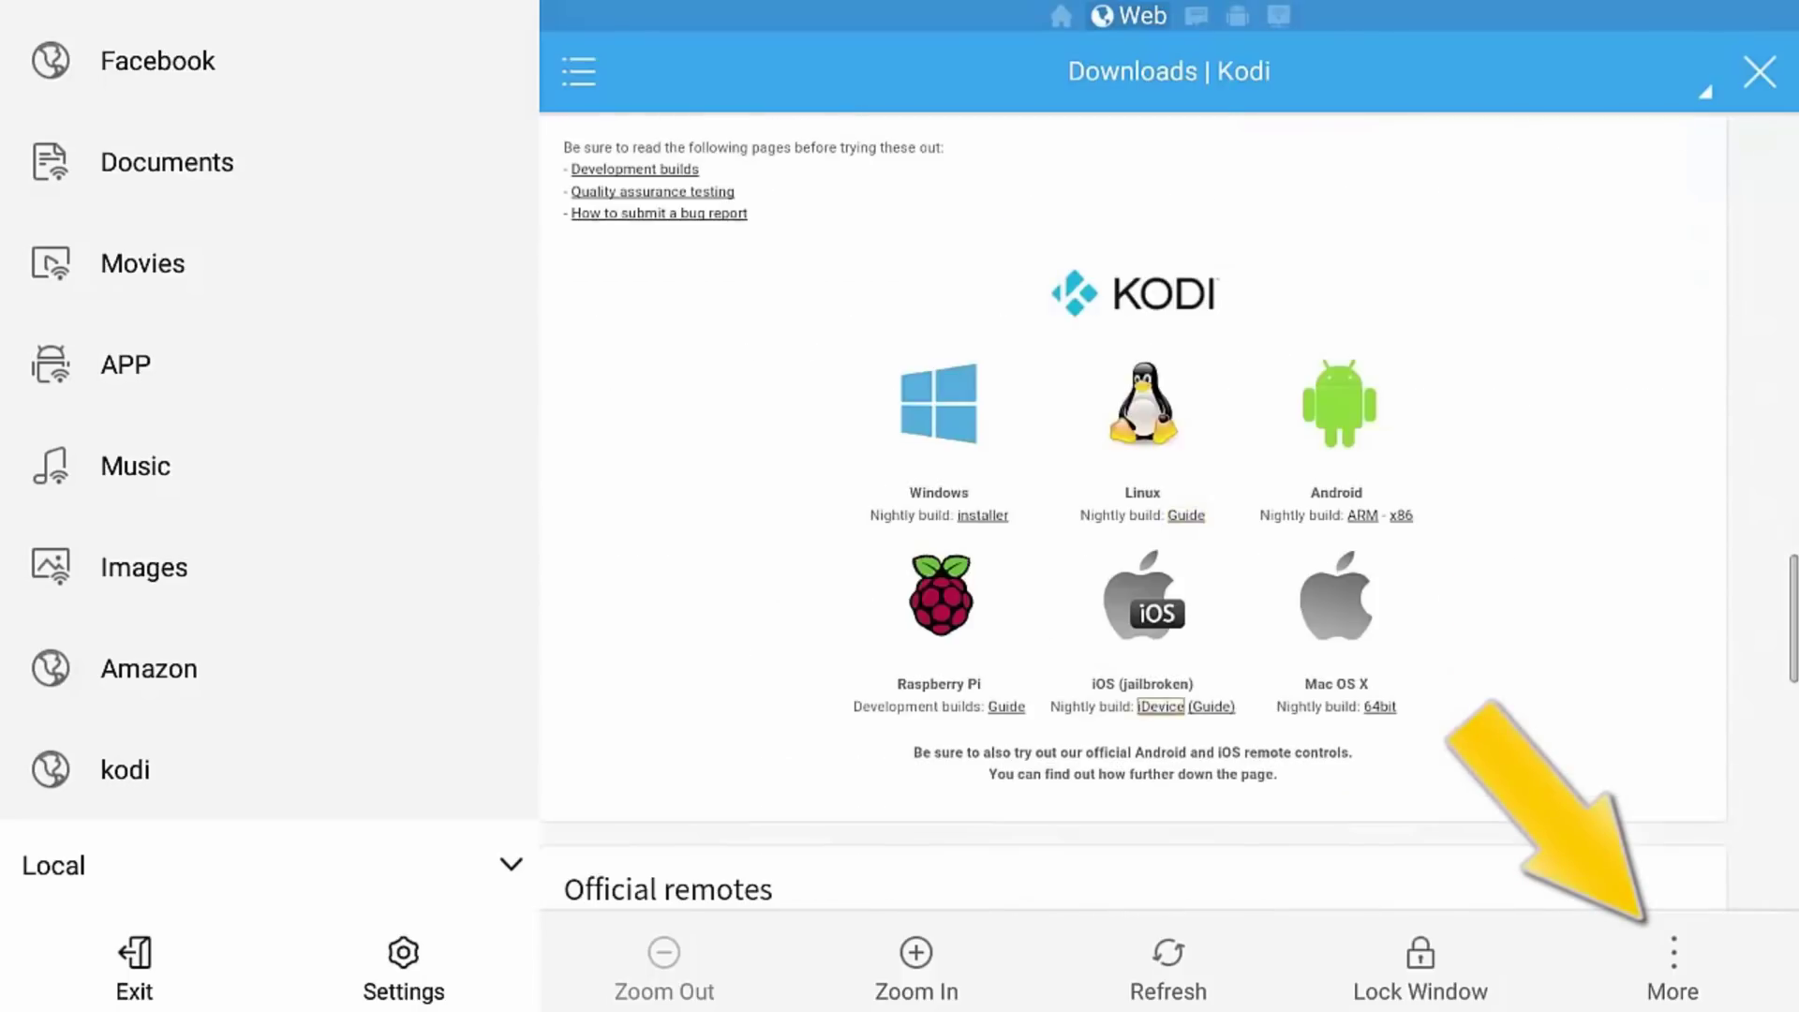
{"action": "scroll", "coordinate": [1134, 507], "scroll_direction": "down", "scroll_amount": 5}
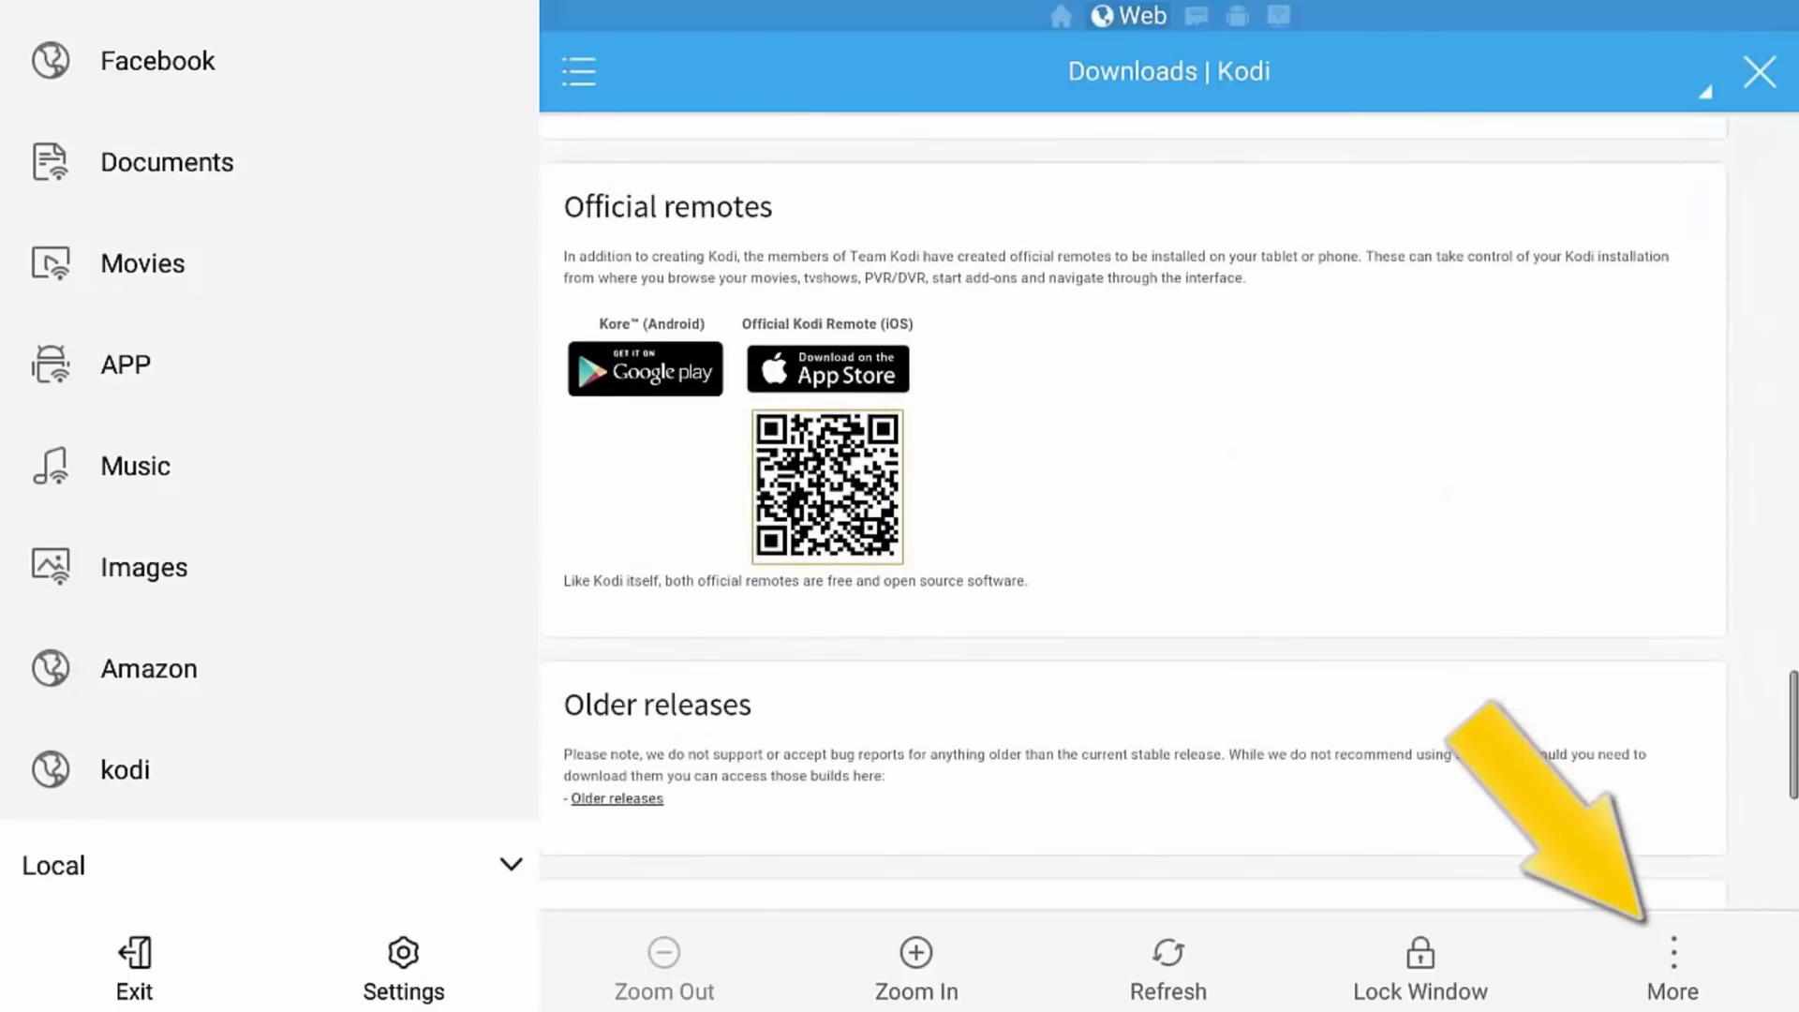
{"action": "scroll", "coordinate": [1134, 506], "scroll_direction": "down", "scroll_amount": 5}
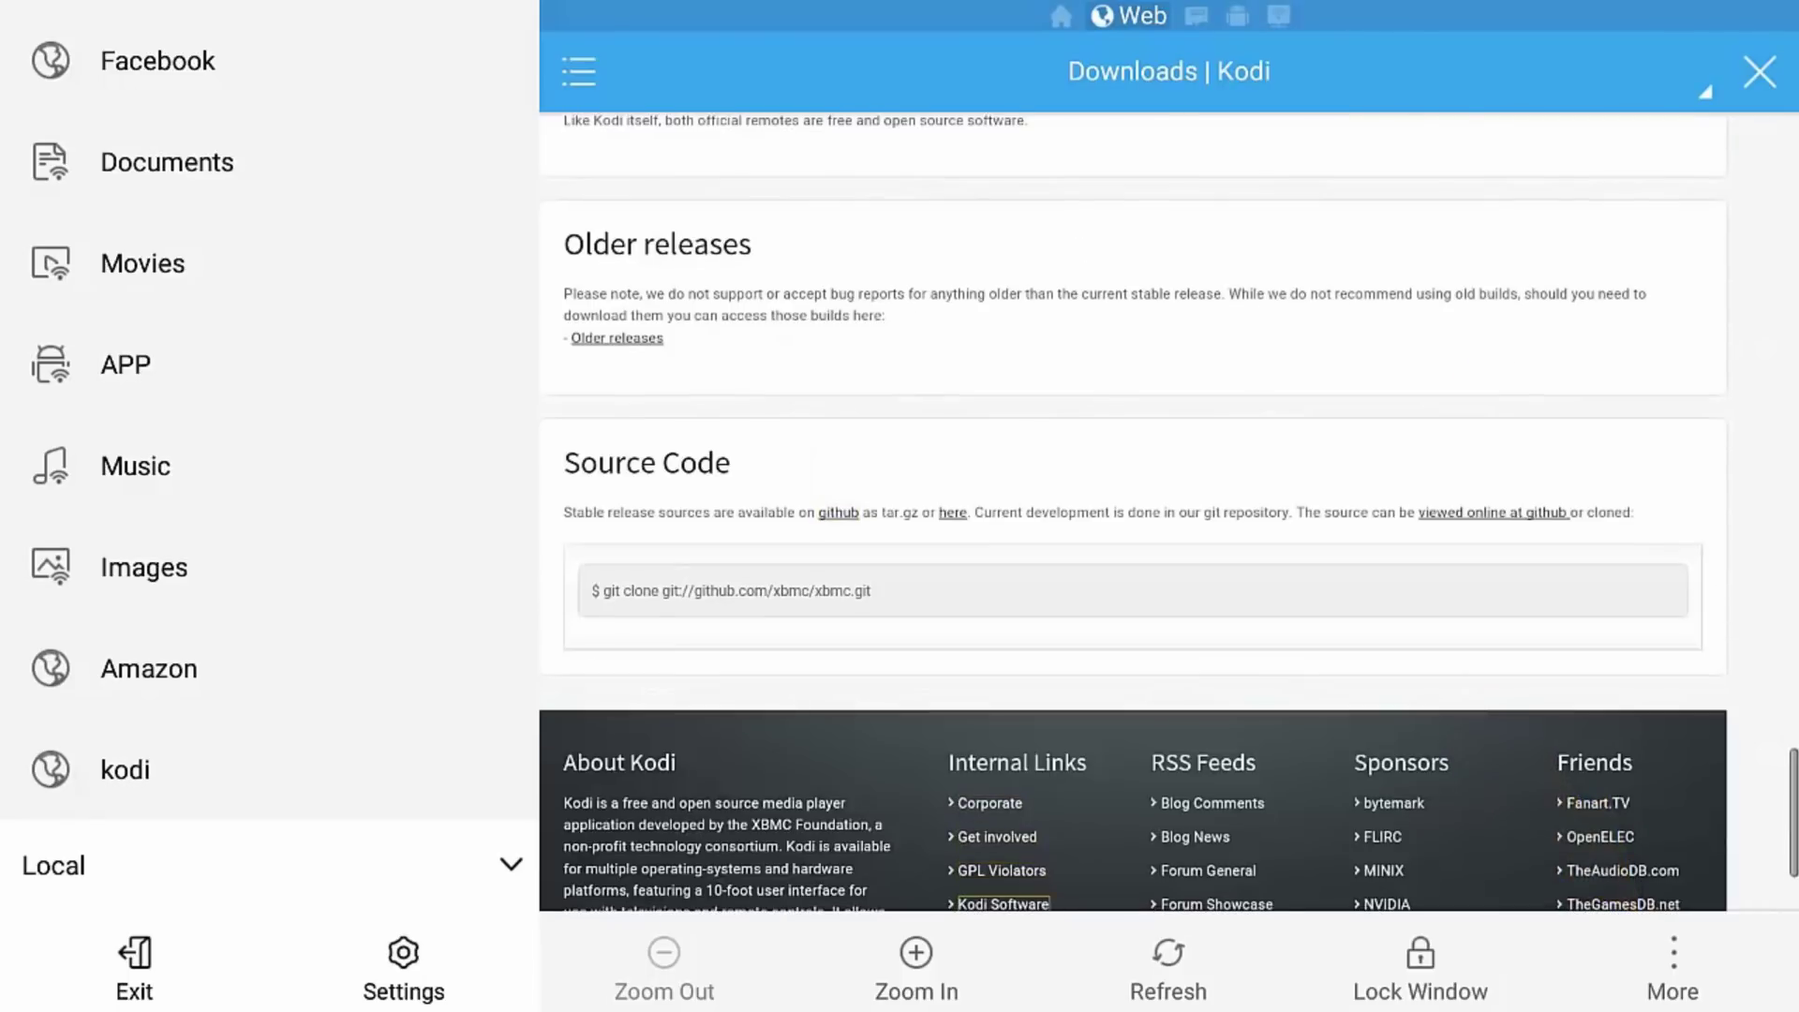
Open the More menu from the bottom browser bar
{"action": "key", "text": "Down"}
{"action": "key", "text": "Down"}
{"action": "key", "text": "Down"}
{"action": "key", "text": "Down"}
{"action": "key", "text": "Left"}
{"action": "key", "text": "Left"}
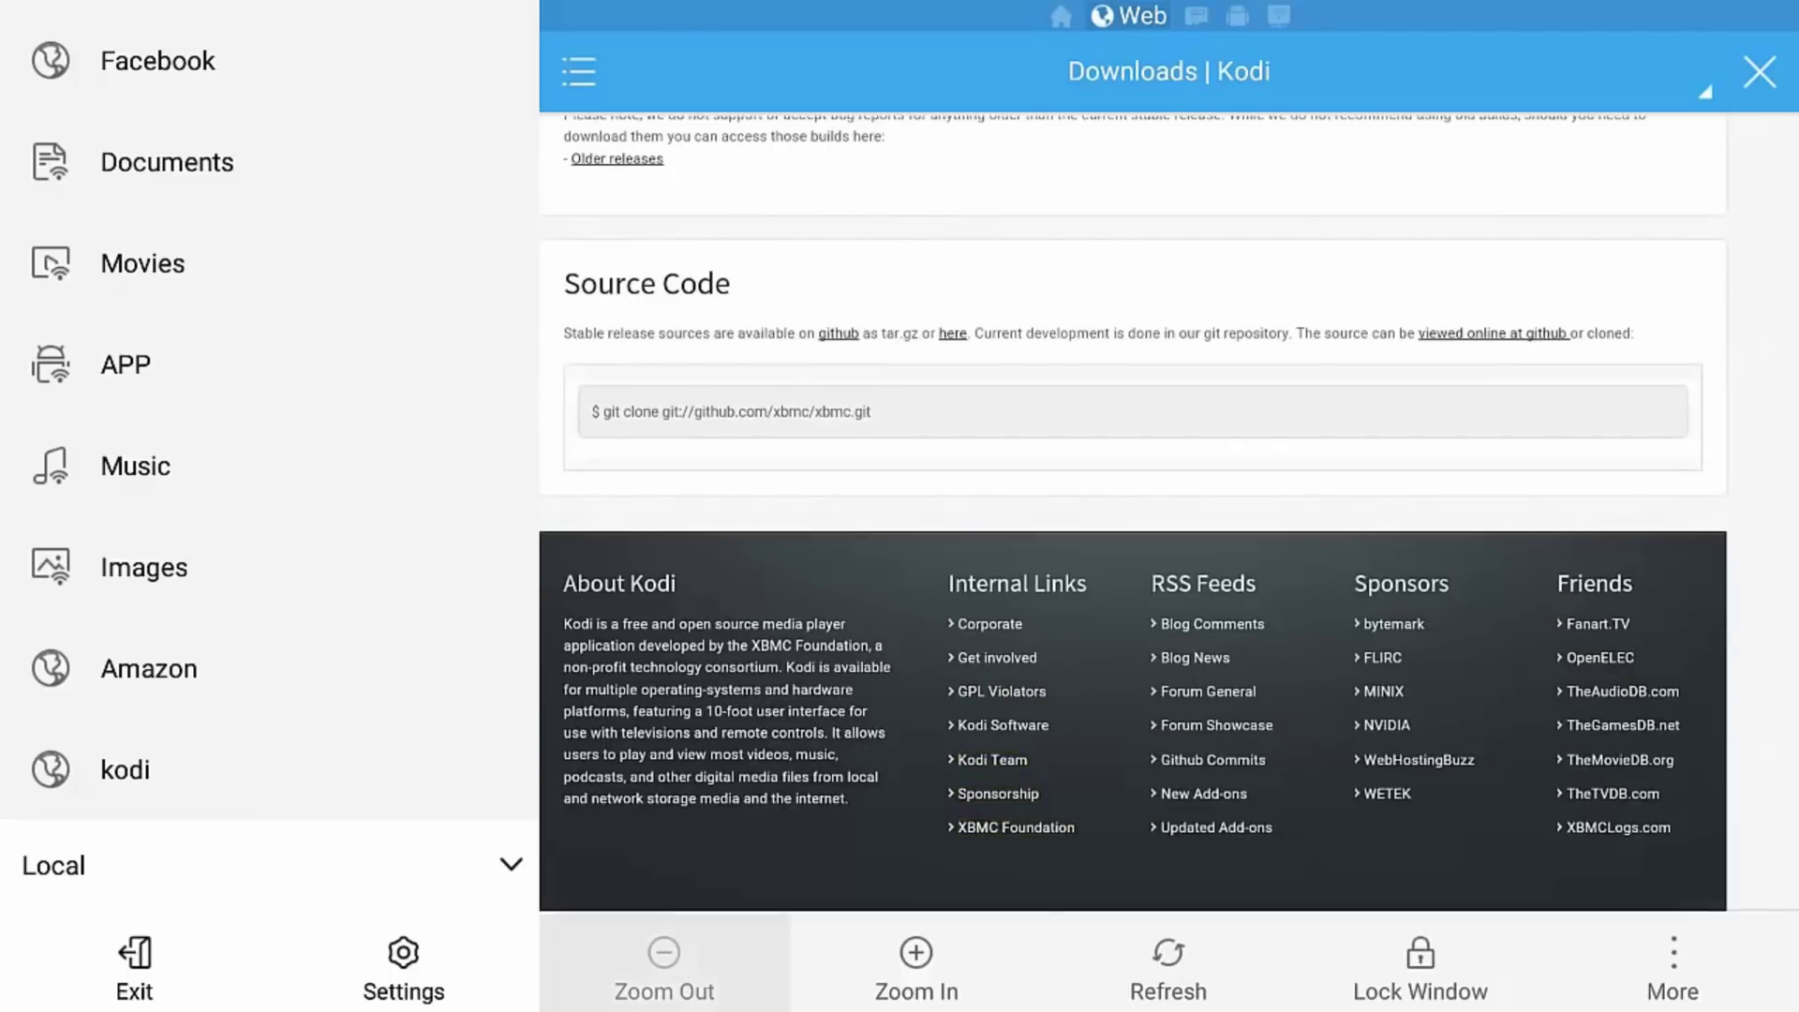
{"action": "key", "text": "Right"}
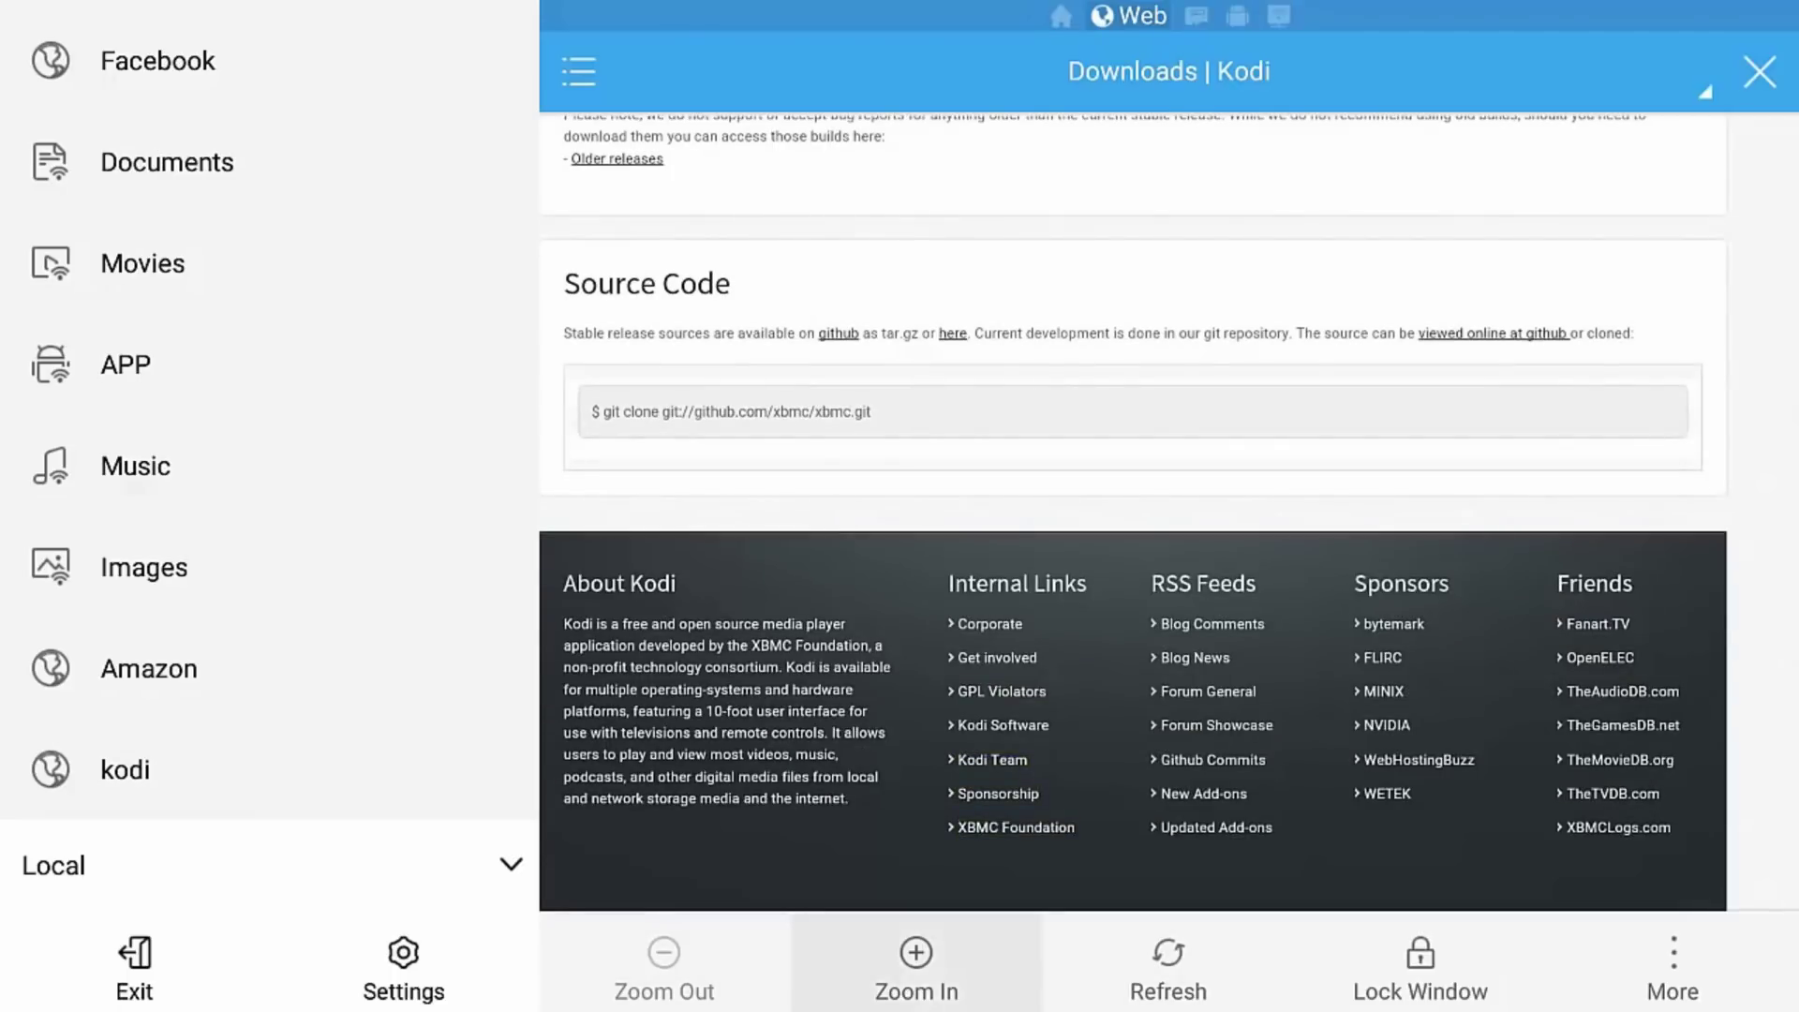
{"action": "key", "text": "Right"}
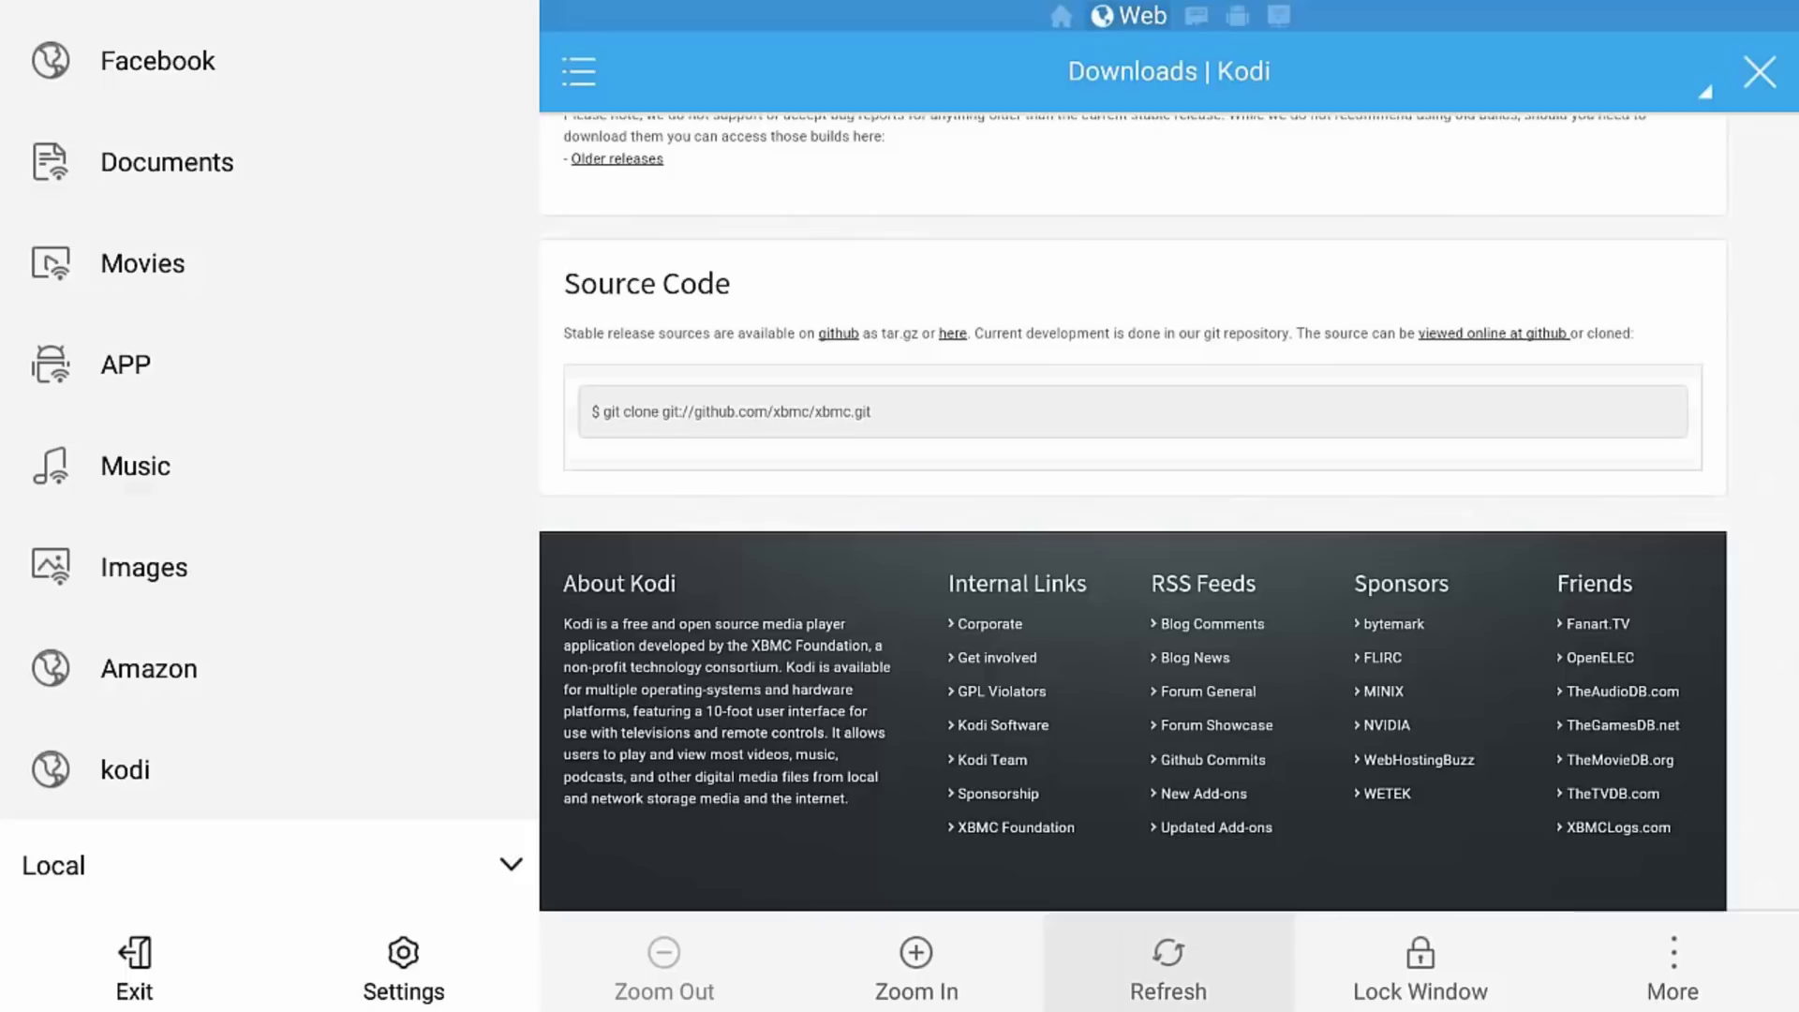
{"action": "key", "text": "Right"}
{"action": "key", "text": "Right"}
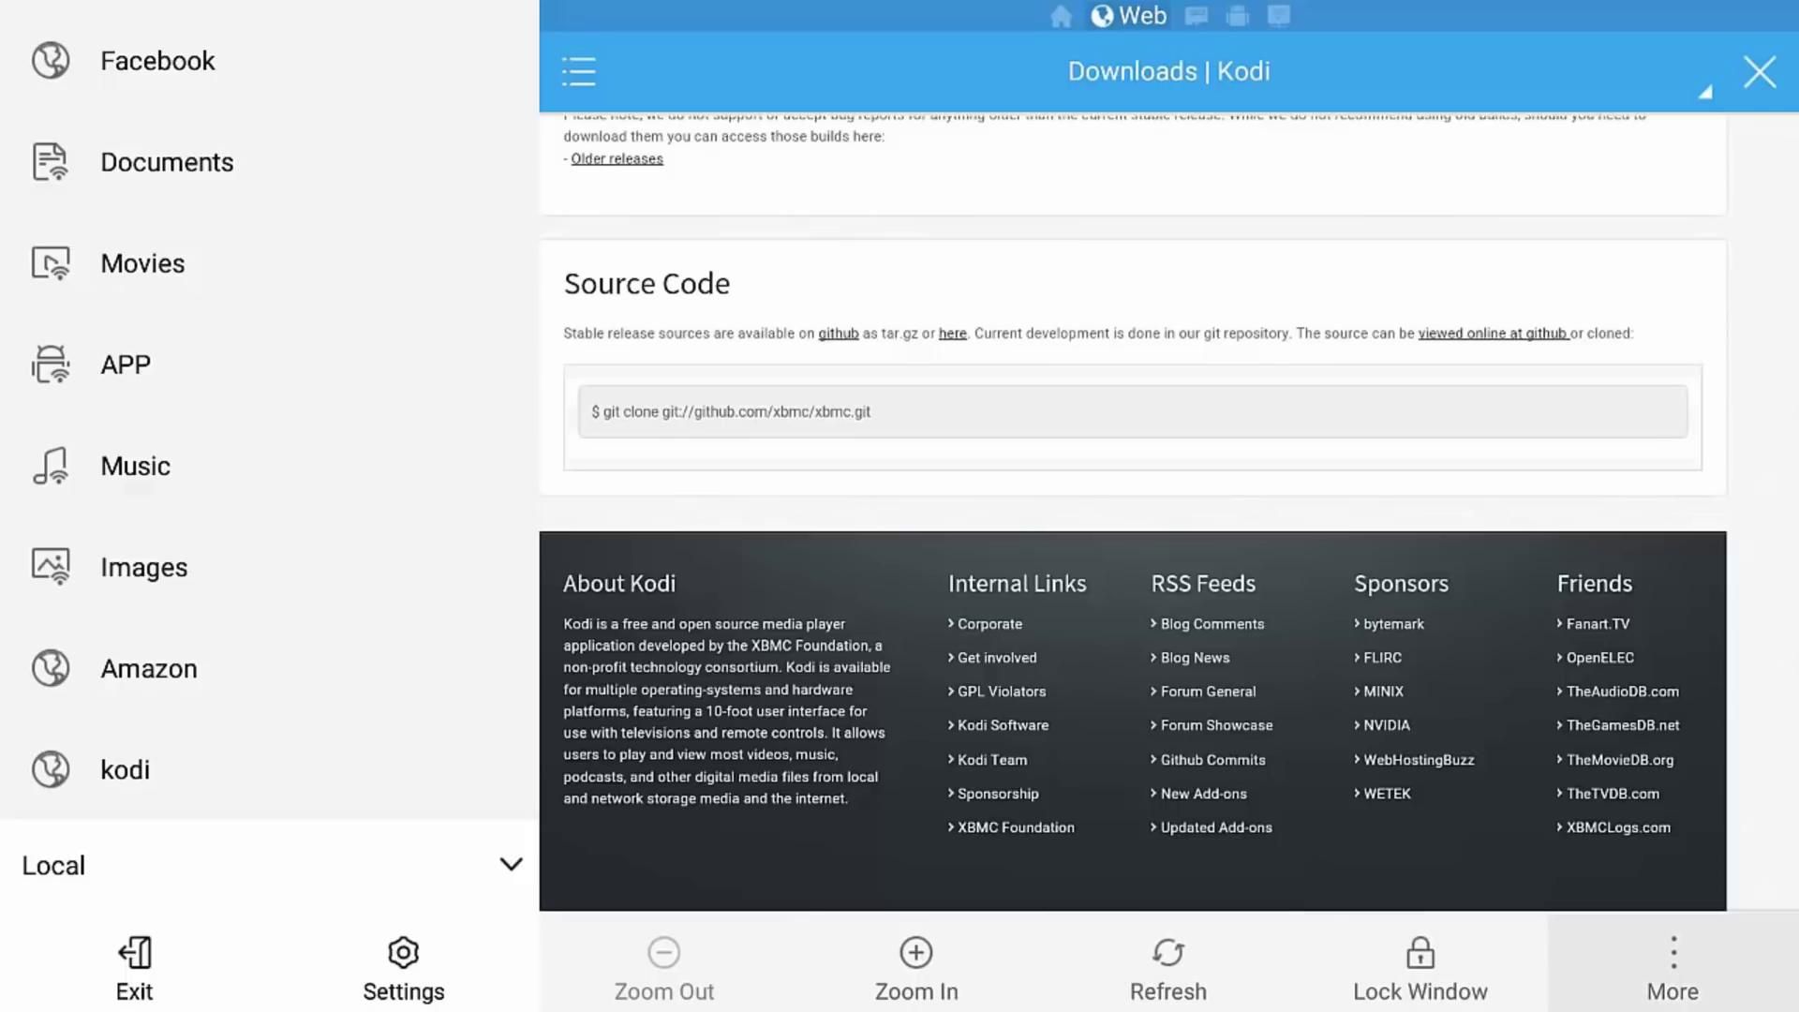
{"action": "key", "text": "Return"}
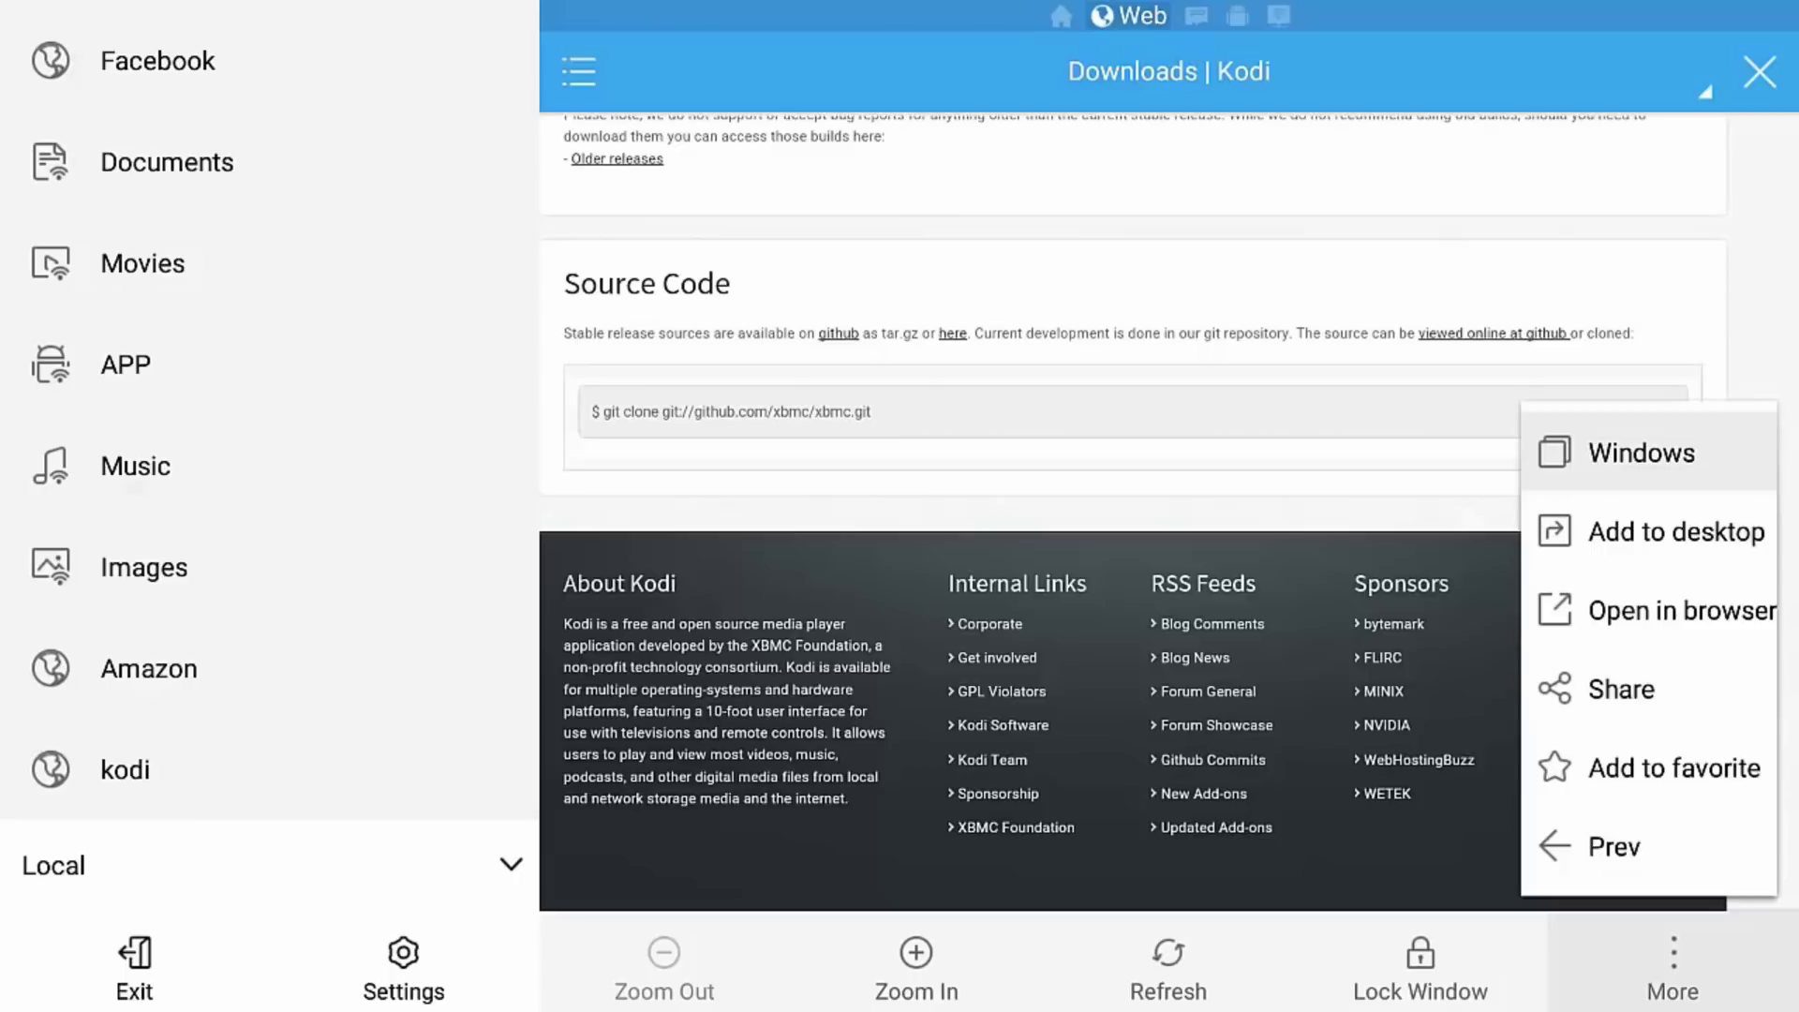
Choose Open in browser from the More menu
{"action": "key", "text": "Down"}
{"action": "key", "text": "Down"}
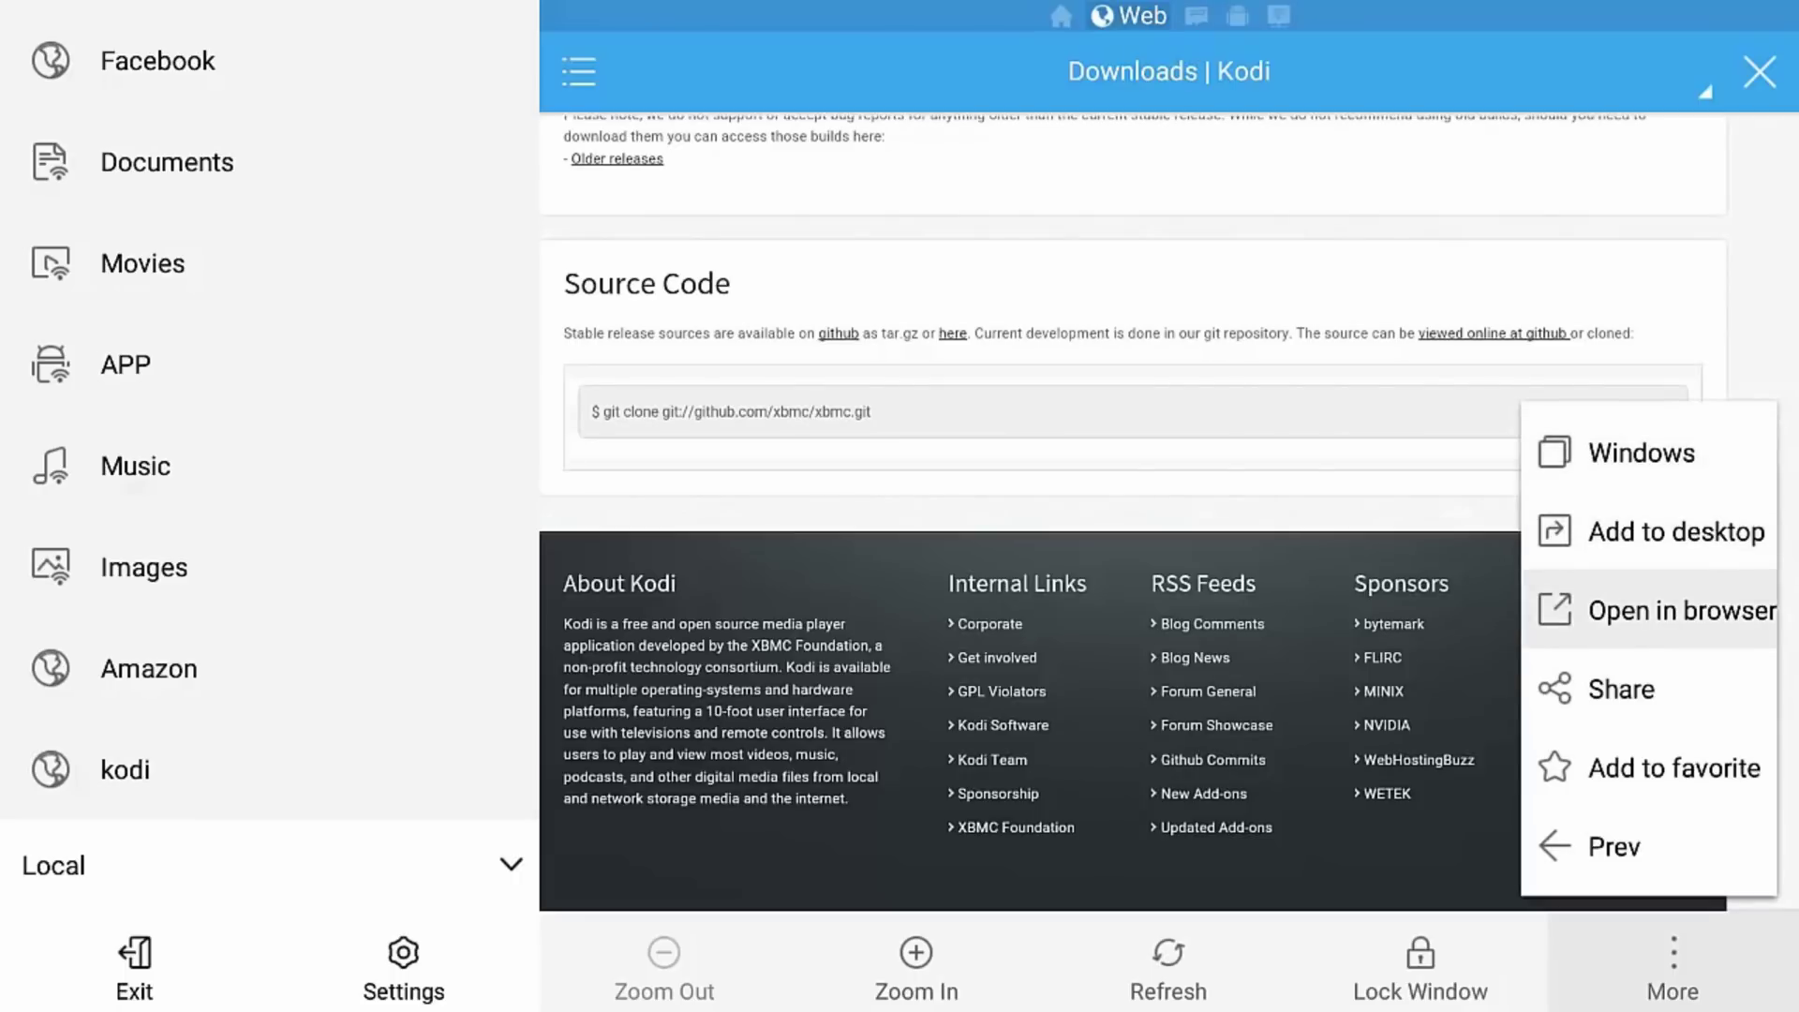
{"action": "key", "text": "Return"}
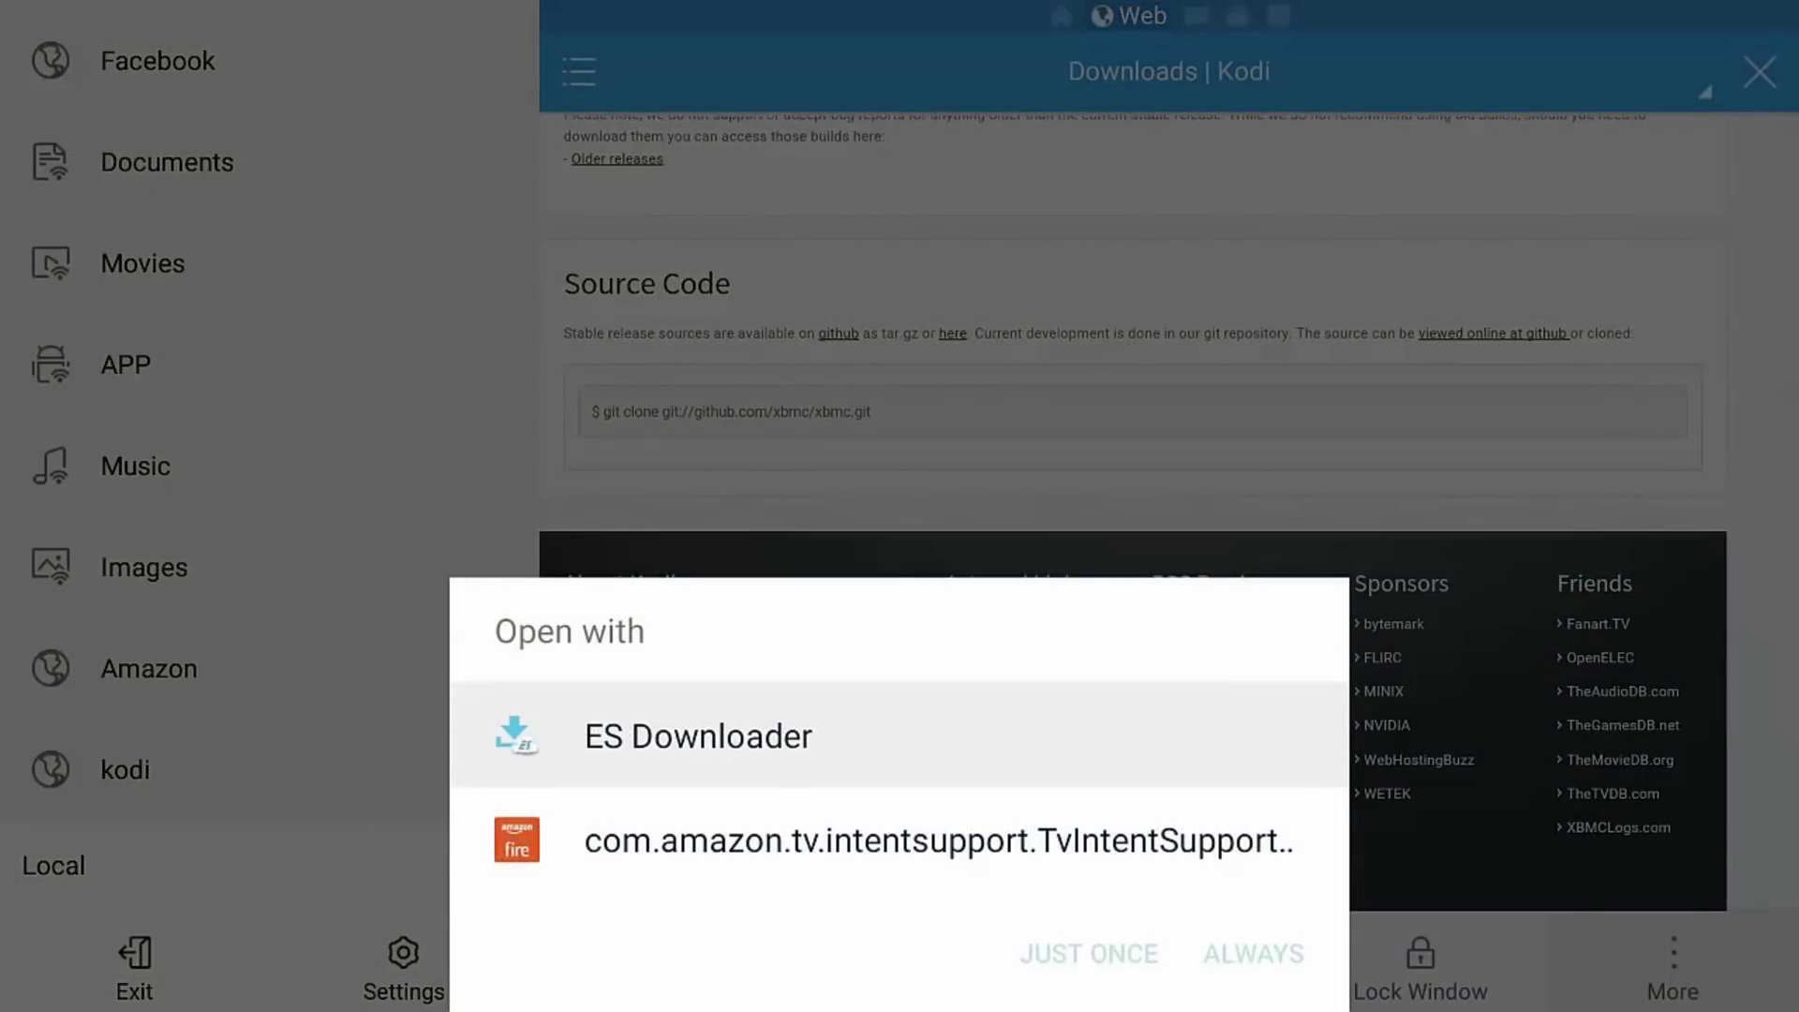
Open the link with ES Downloader, just once, to download the Kodi 16.0 APK
{"action": "key", "text": "Return"}
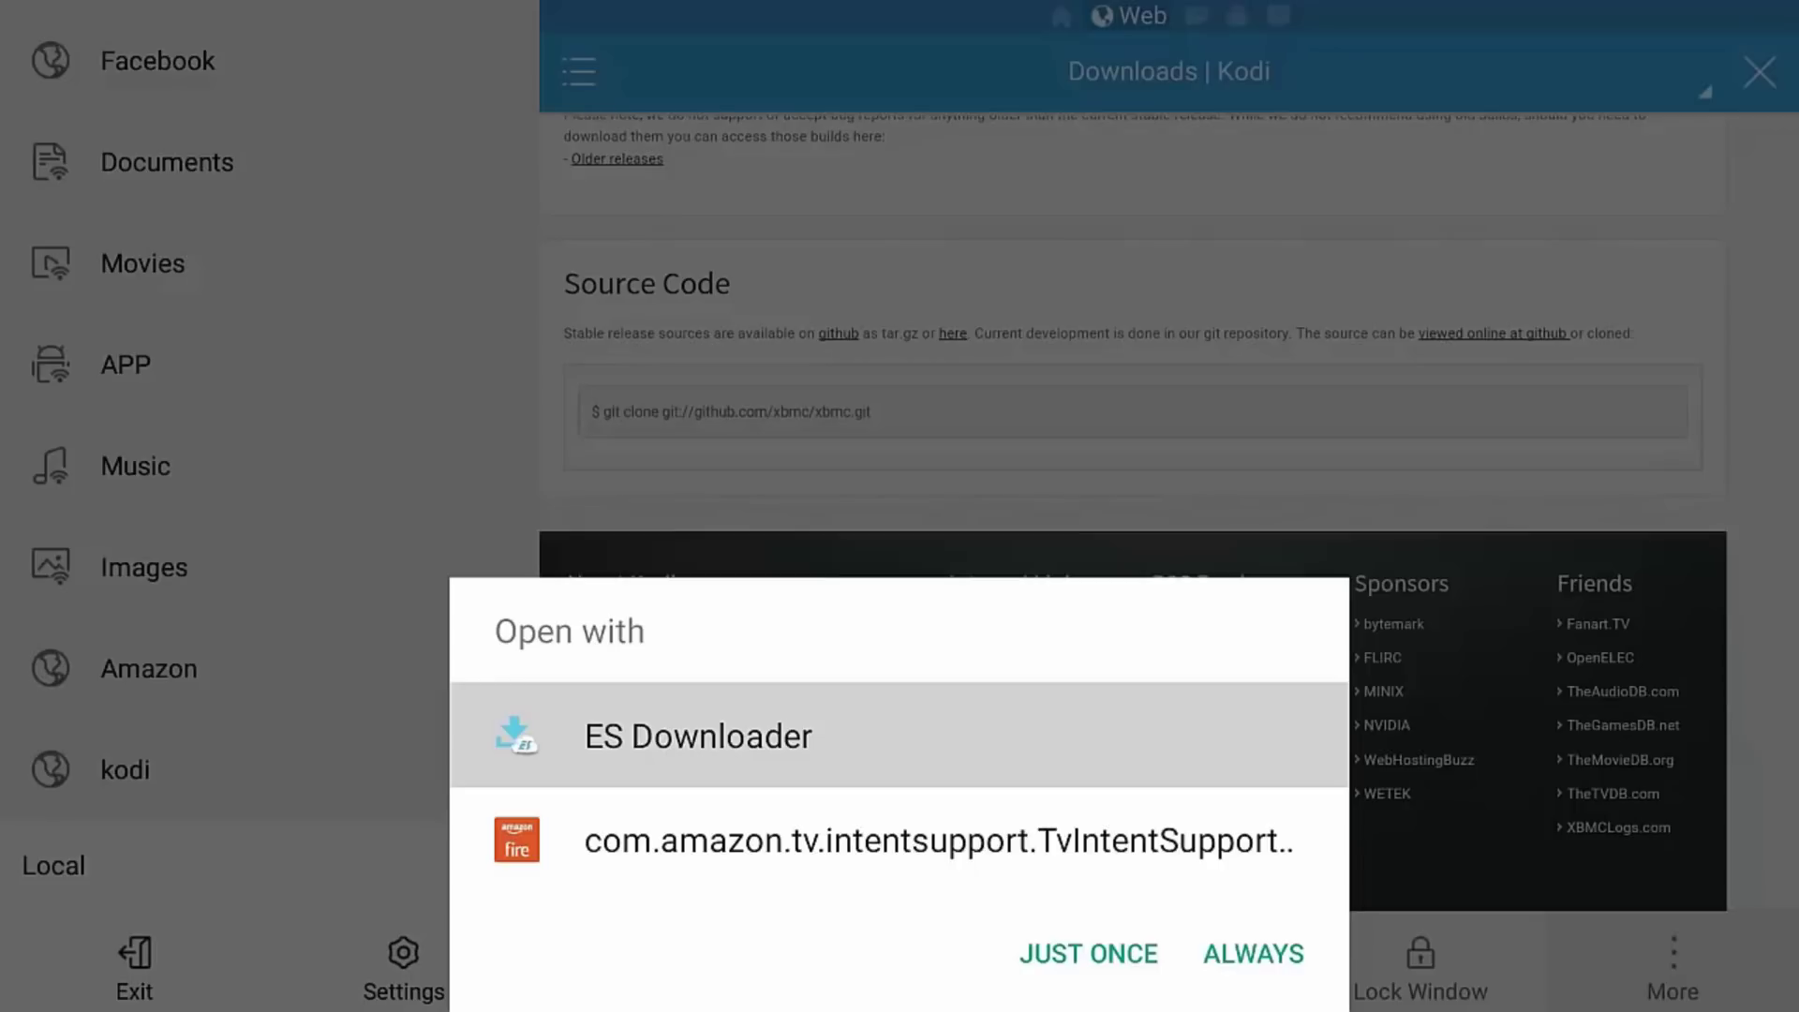
{"action": "key", "text": "Down"}
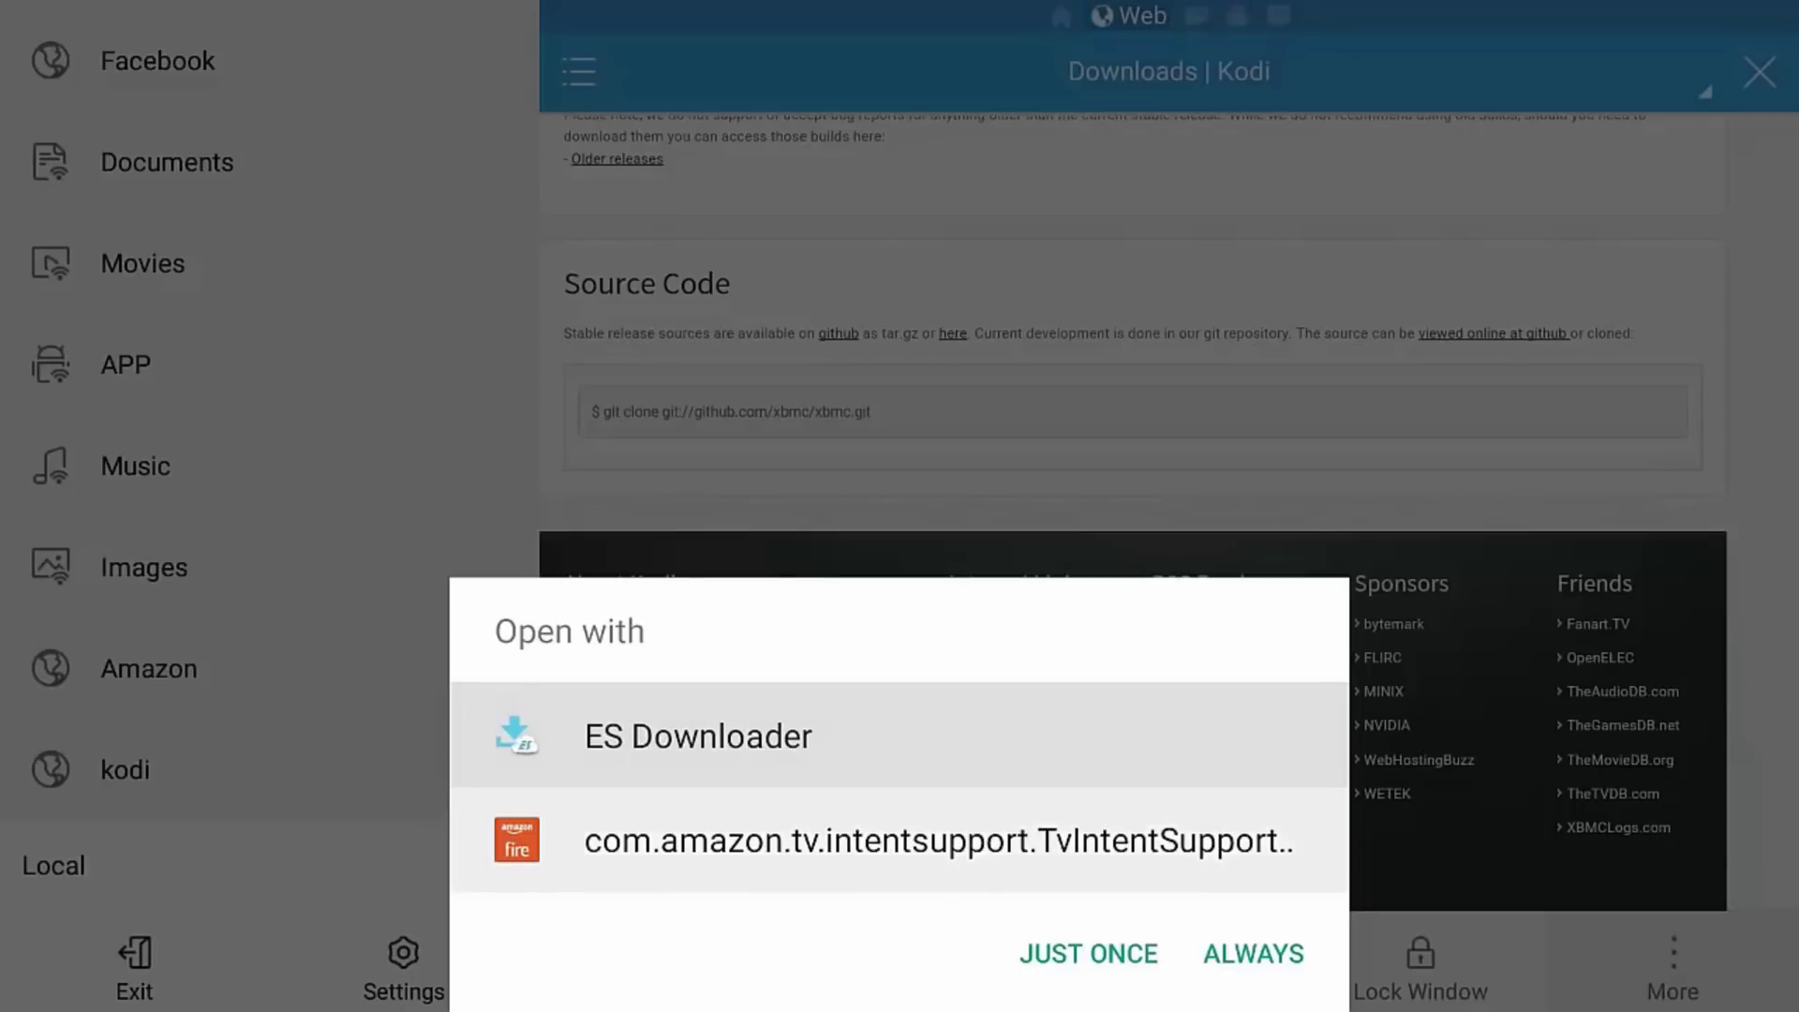
{"action": "key", "text": "Down"}
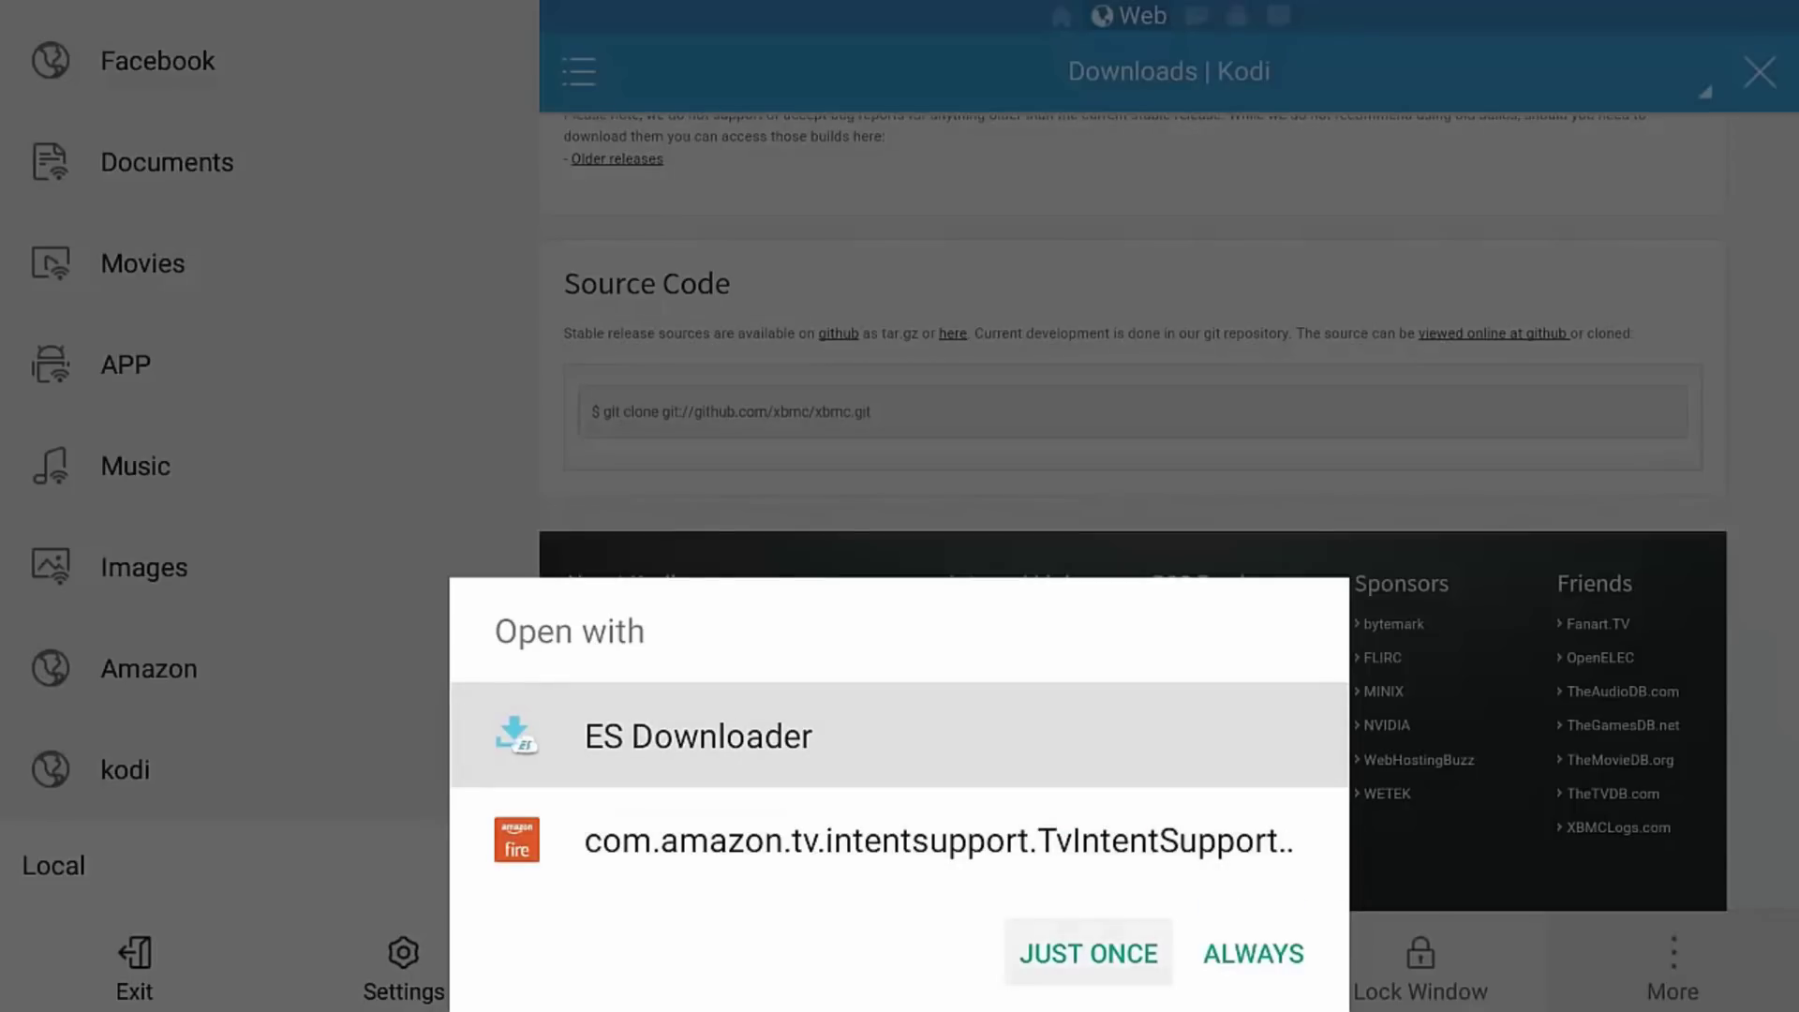
{"action": "key", "text": "Return"}
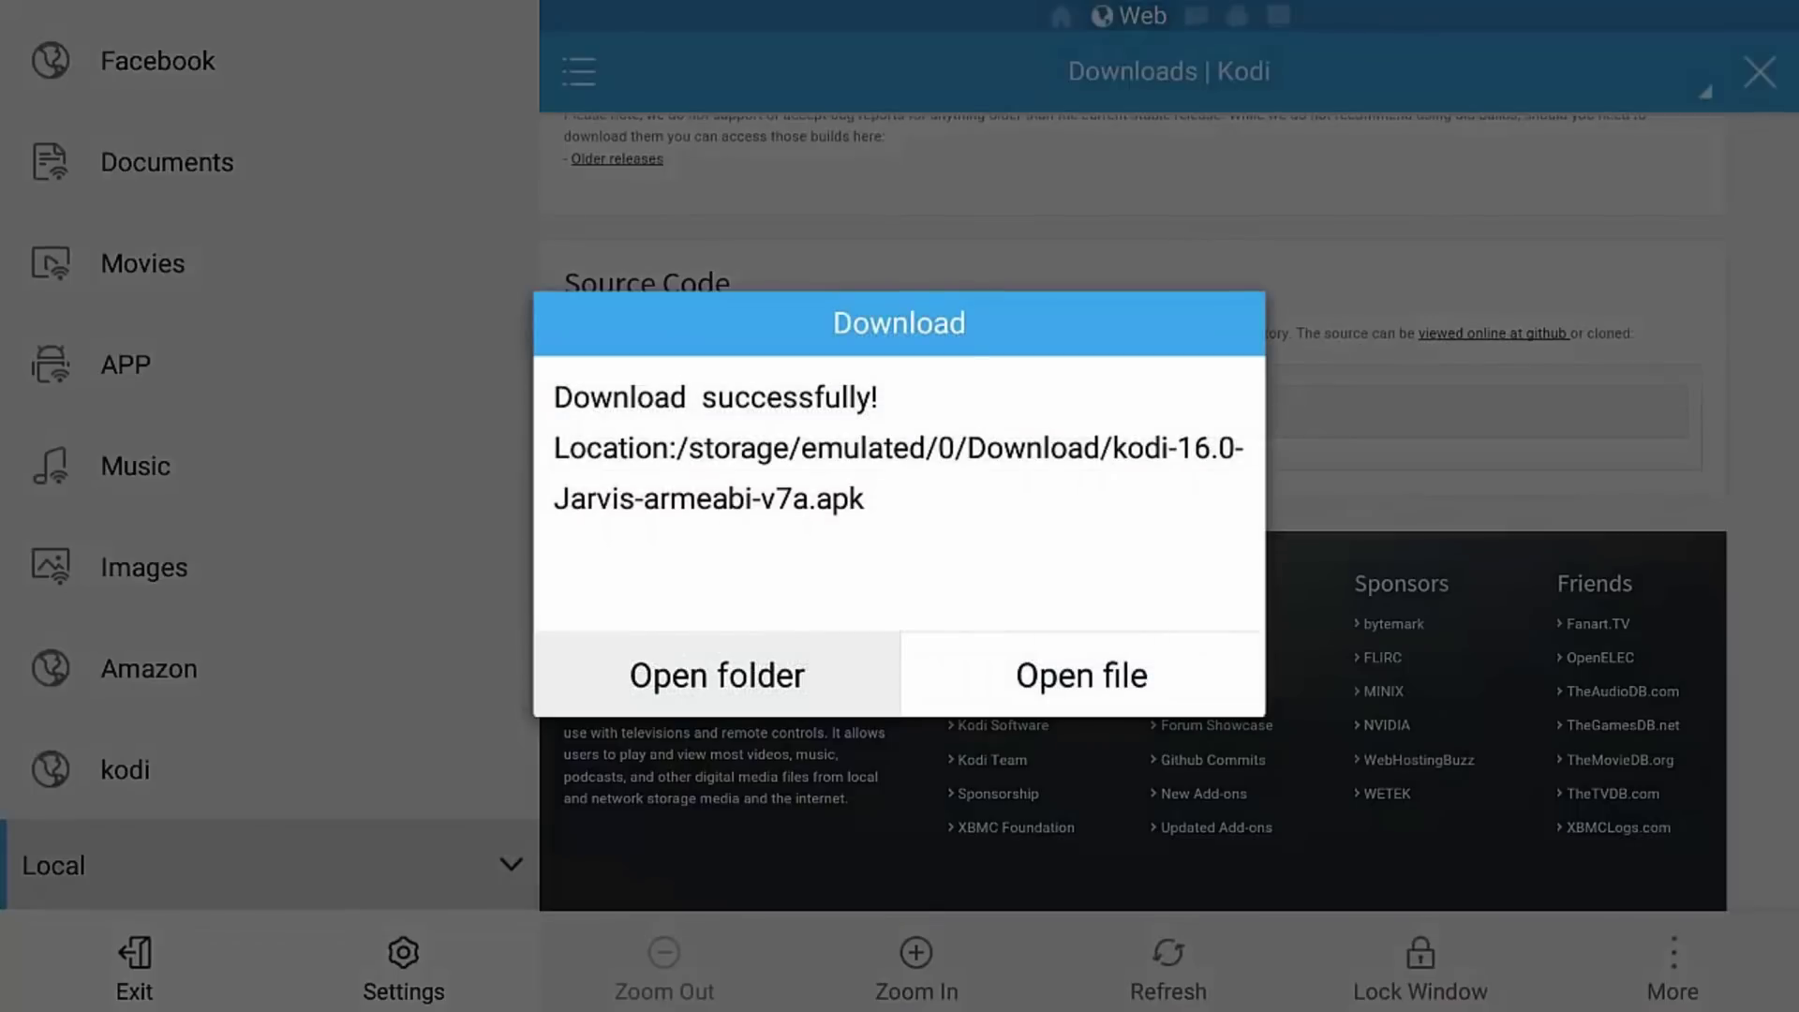
Open the downloaded Kodi APK and choose Install from its Properties
{"action": "key", "text": "Right"}
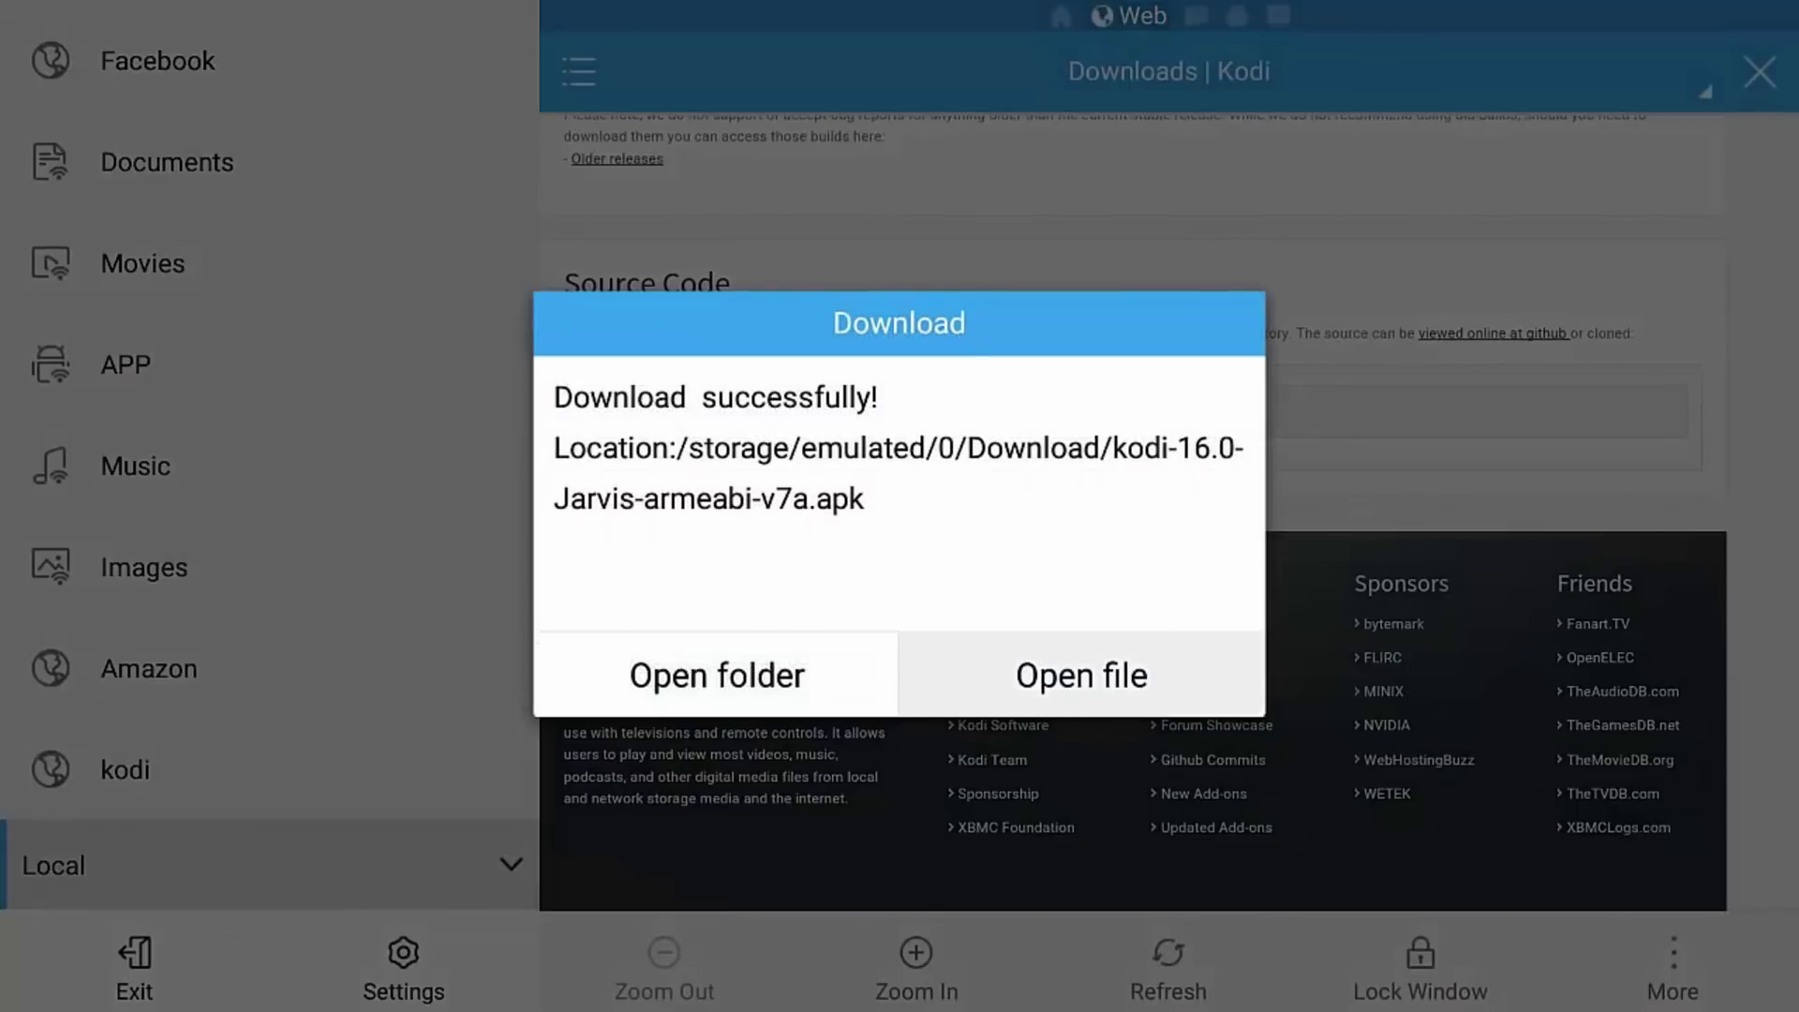
{"action": "key", "text": "Return"}
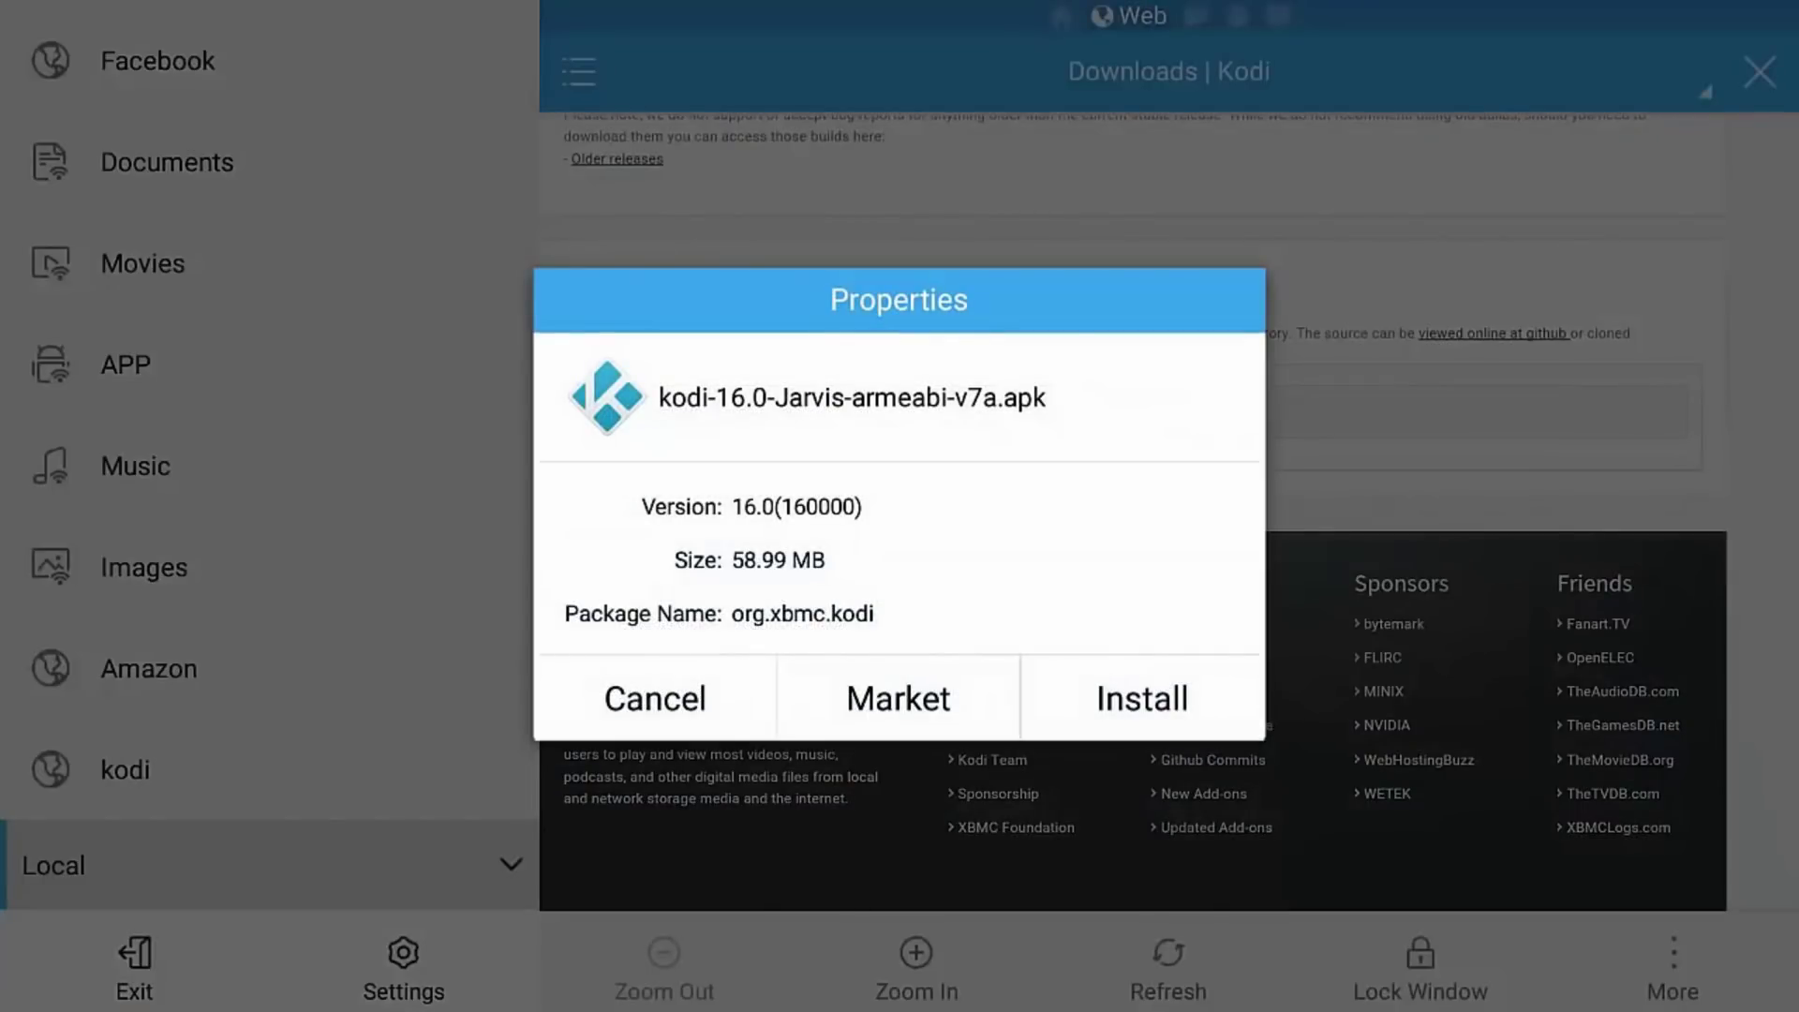
{"action": "key", "text": "Right"}
{"action": "key", "text": "Right"}
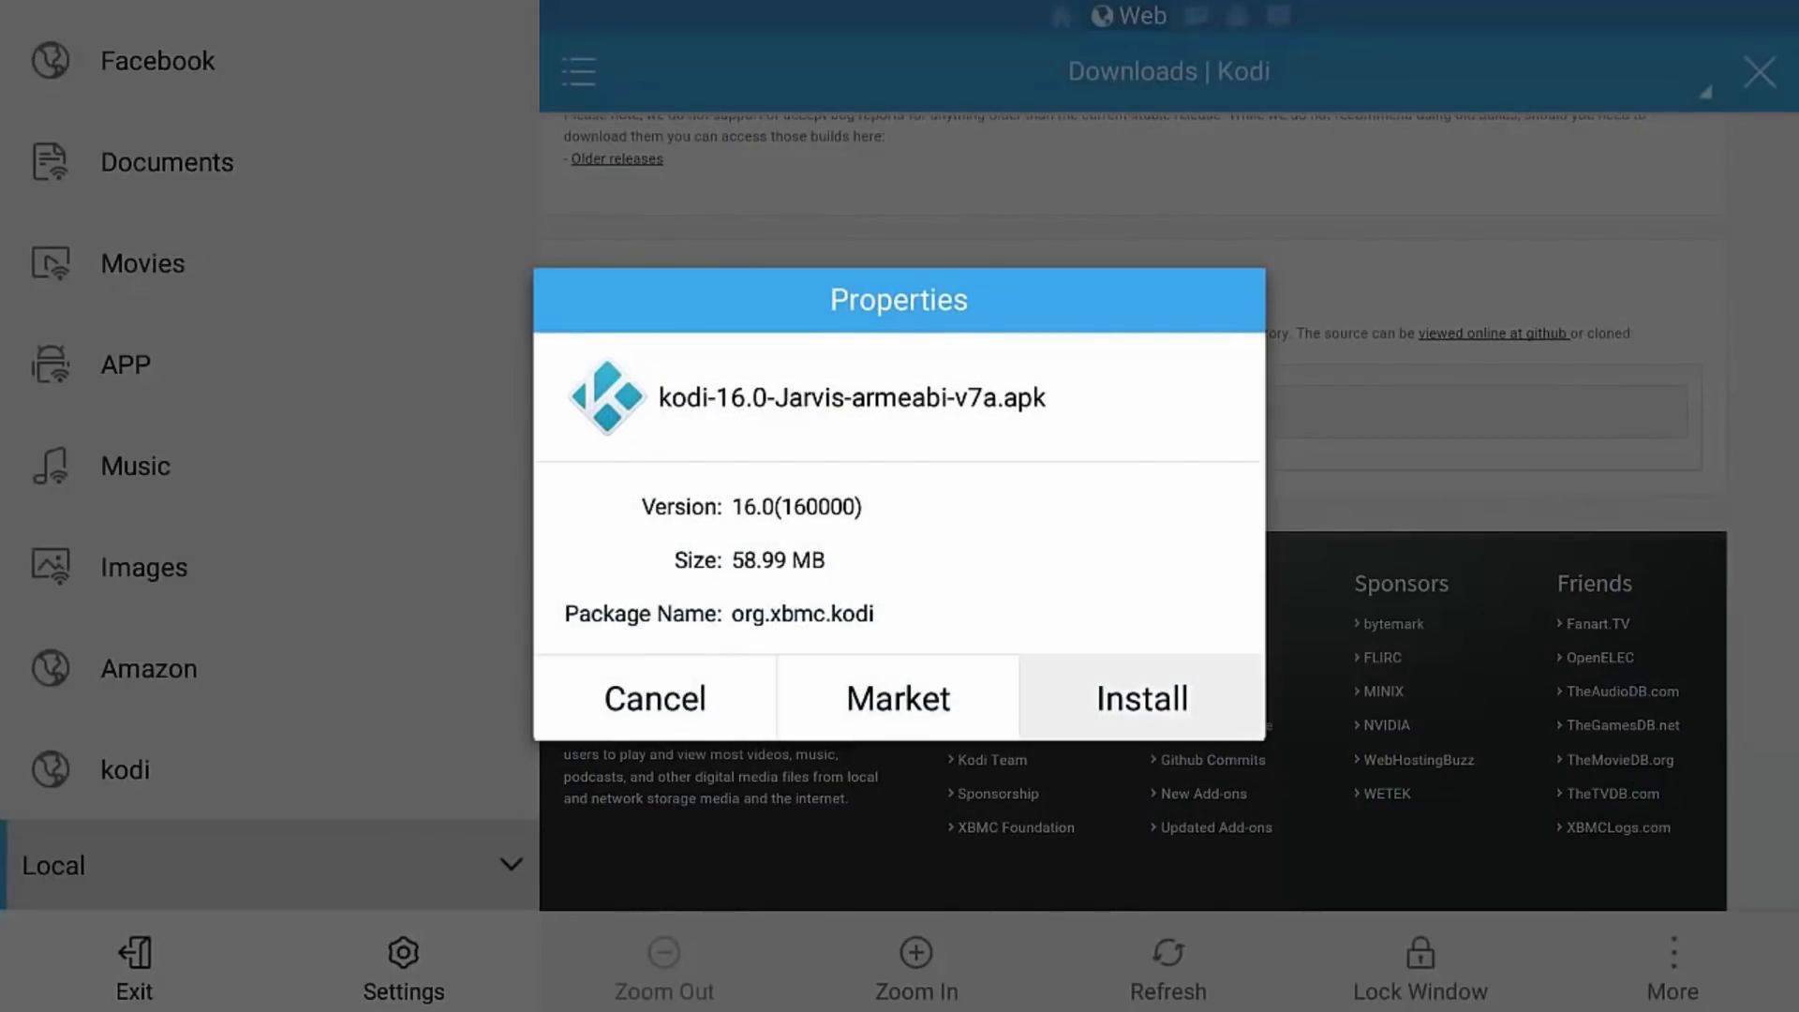
{"action": "key", "text": "Return"}
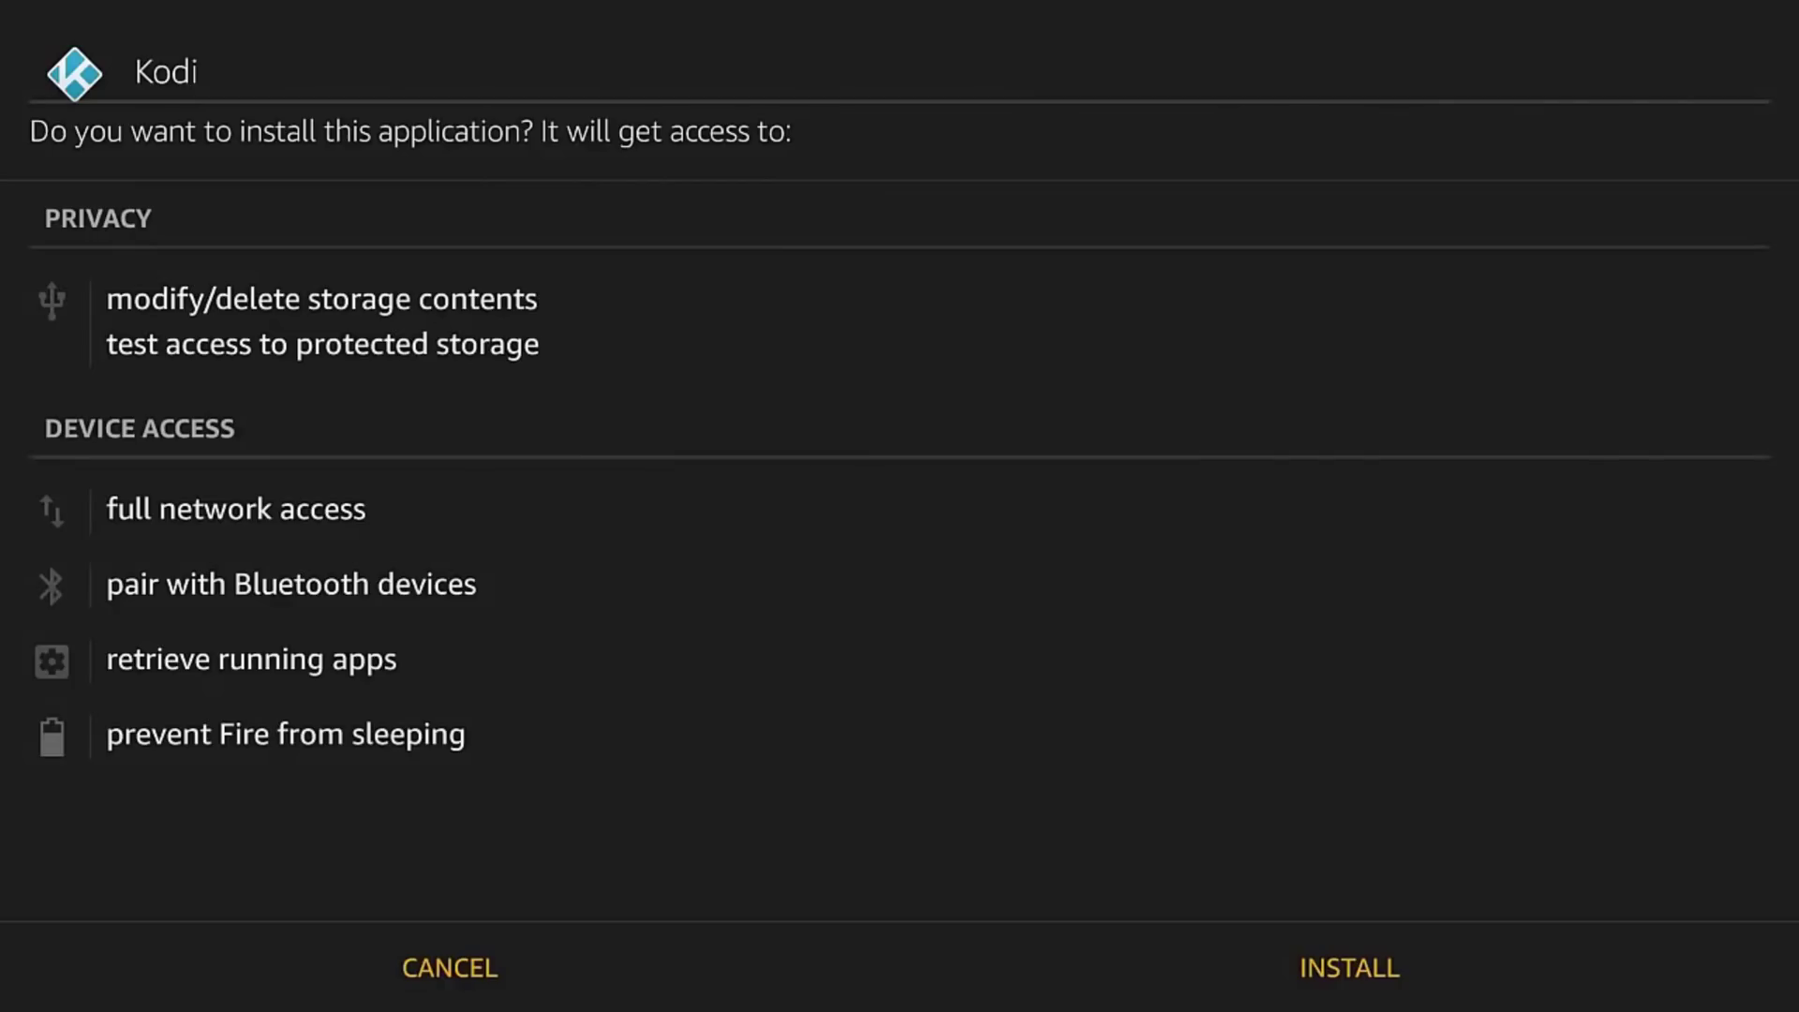
Confirm installing Kodi with its requested permissions
{"action": "key", "text": "Down"}
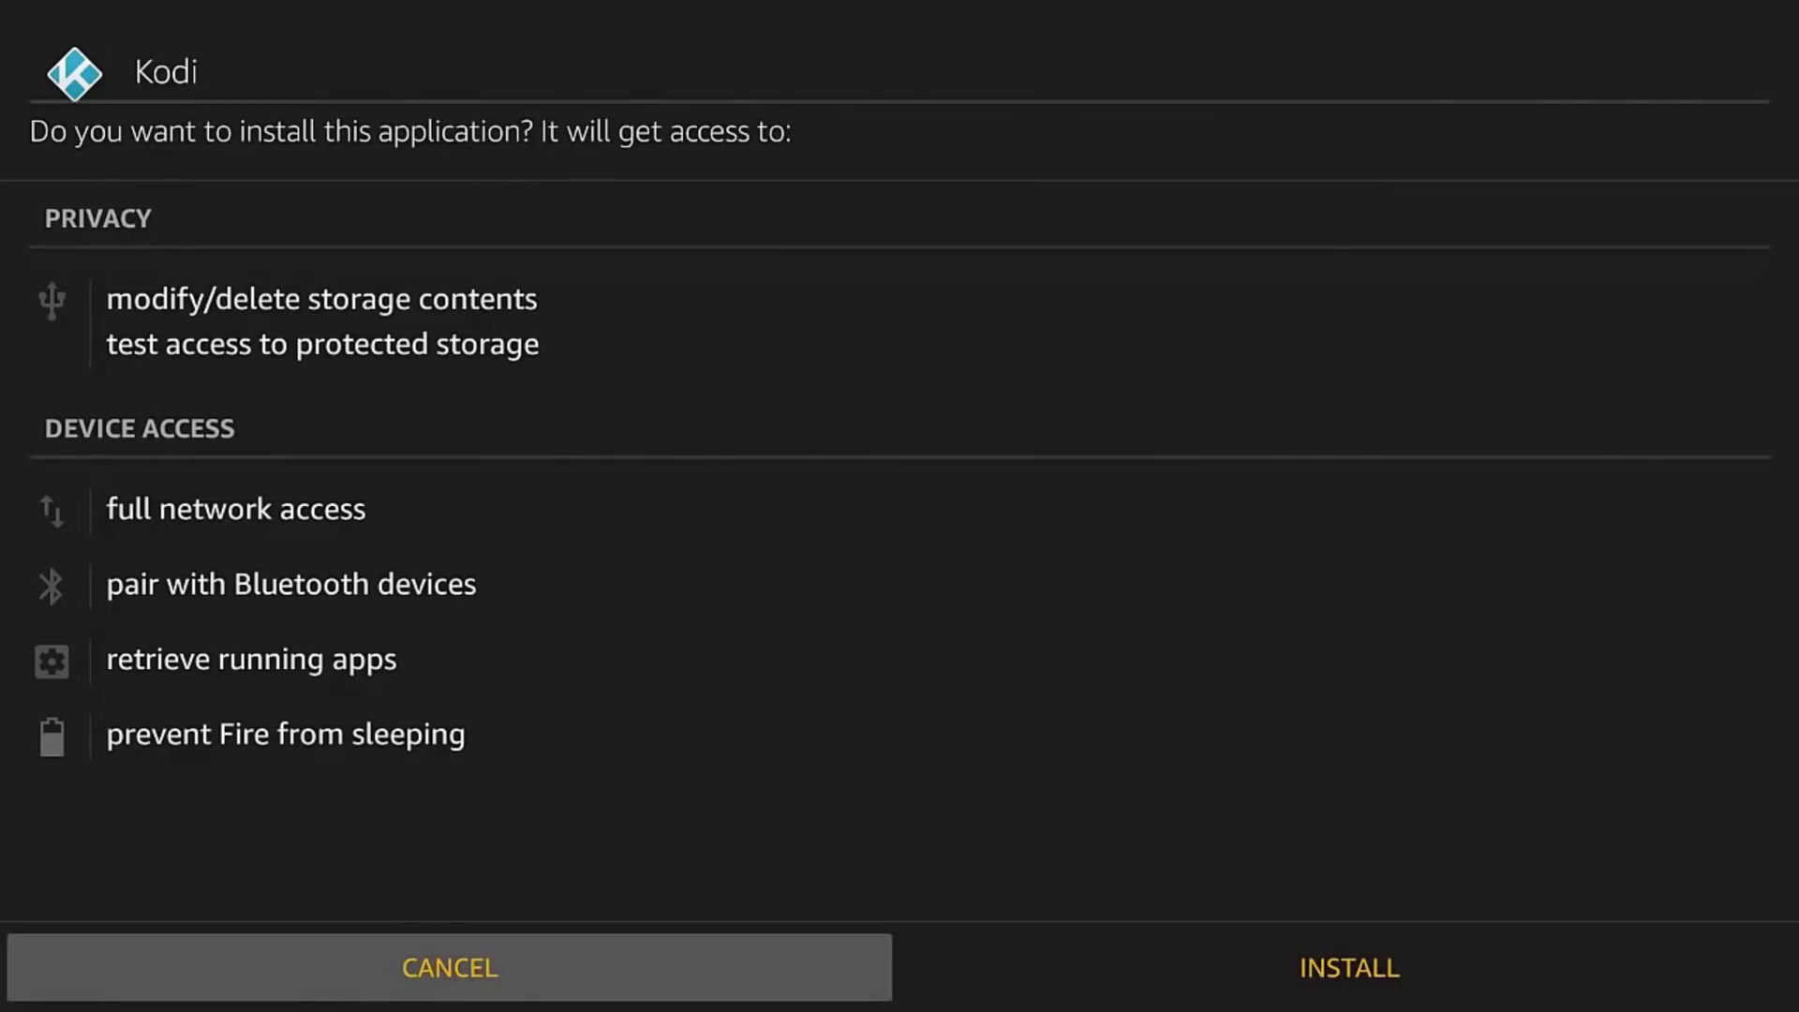
{"action": "key", "text": "Right"}
{"action": "key", "text": "Return"}
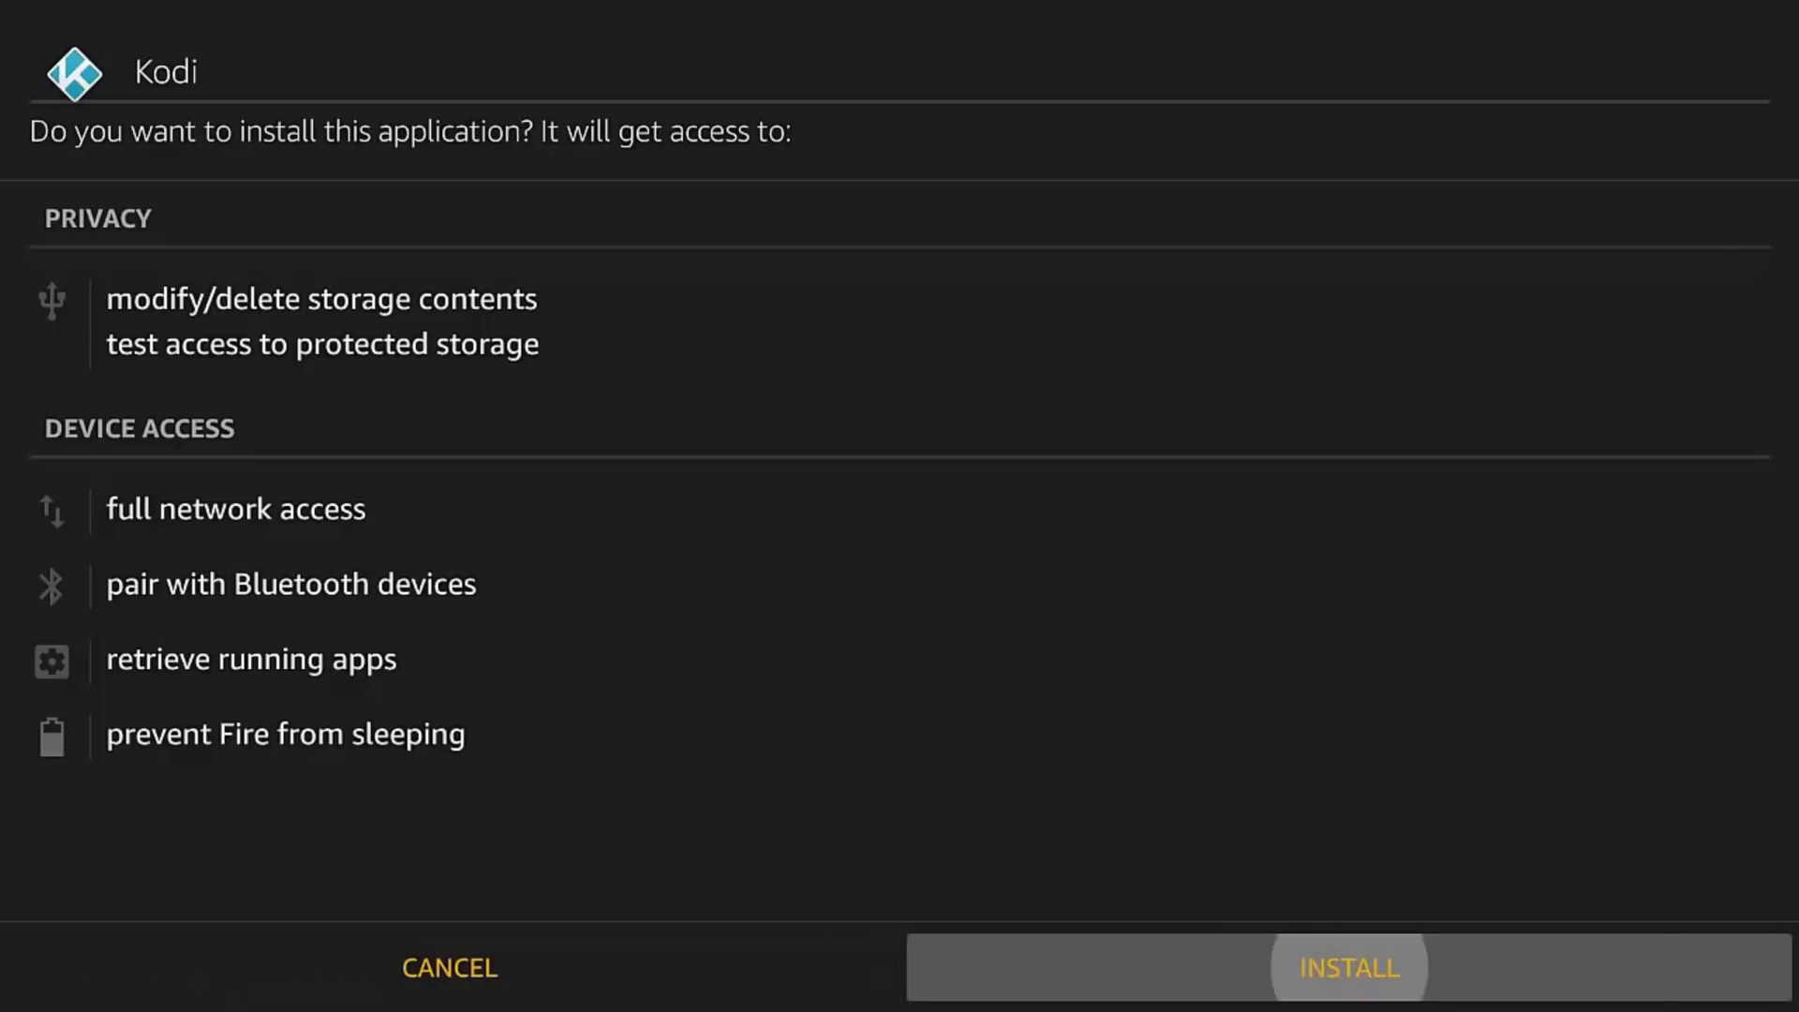